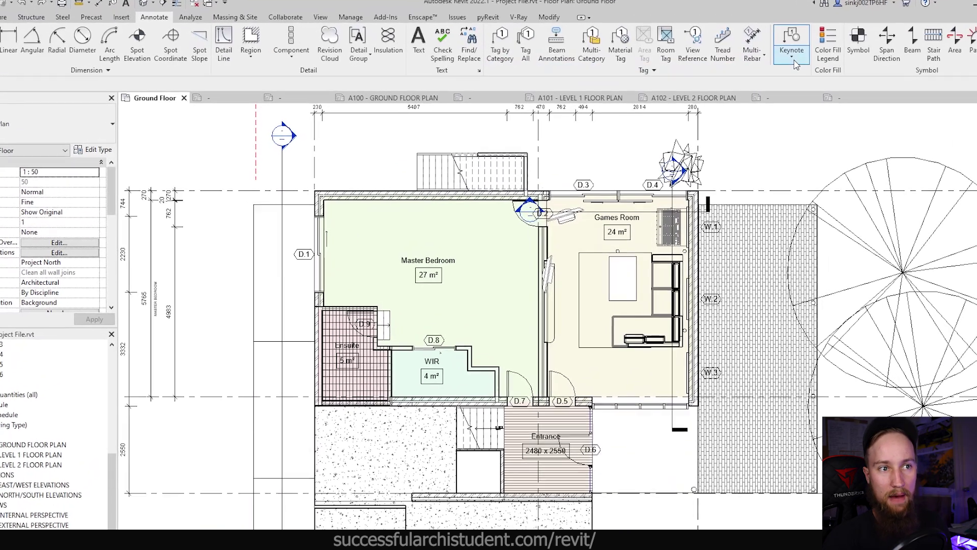
# - Open the keynoting settings for the project
pyautogui.click(781, 56)
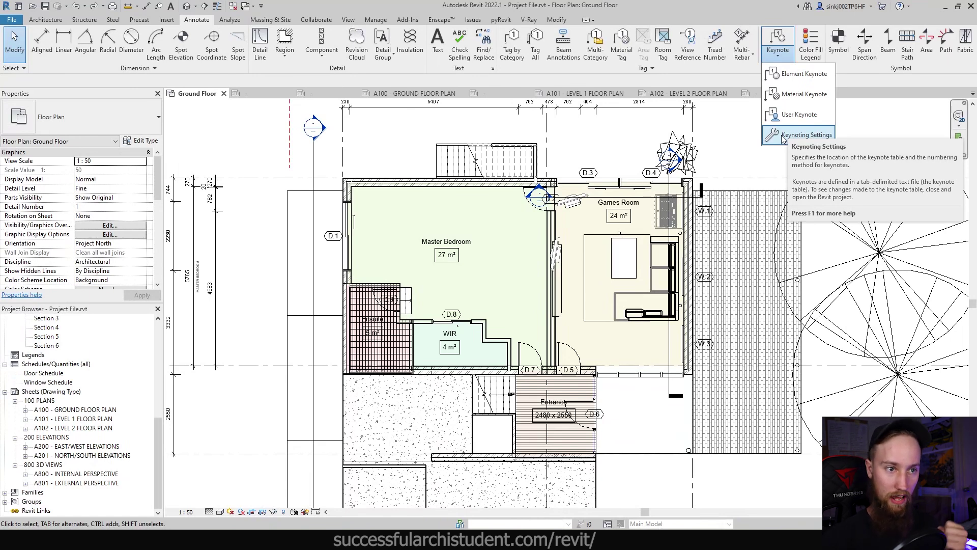
pyautogui.click(782, 135)
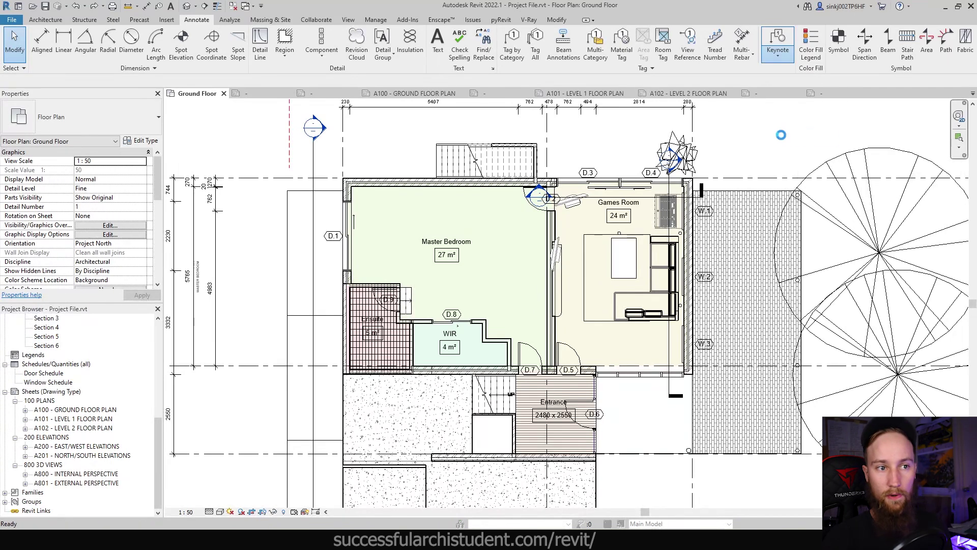
pyautogui.click(540, 311)
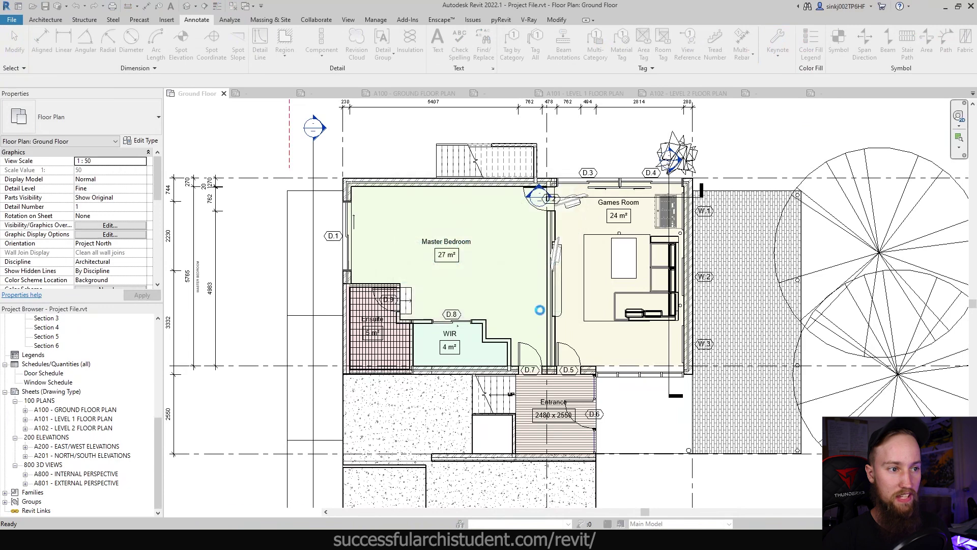
pyautogui.press('Return')
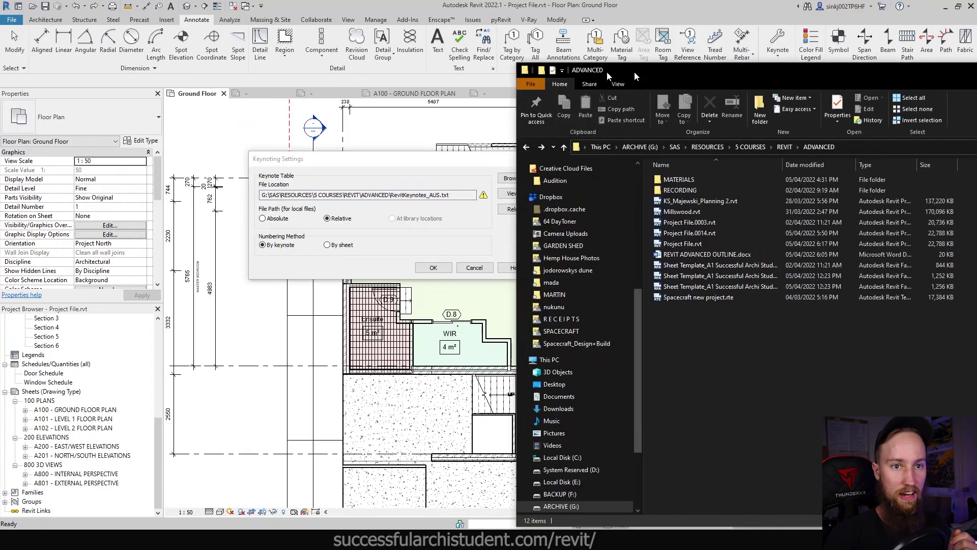
# - Switch to File Explorer and create a text document named ADVANCED COURSE KEYNOTES.txt in the ADVANCED folder
pyautogui.moveTo(607, 72); pyautogui.dragTo(334, 69)
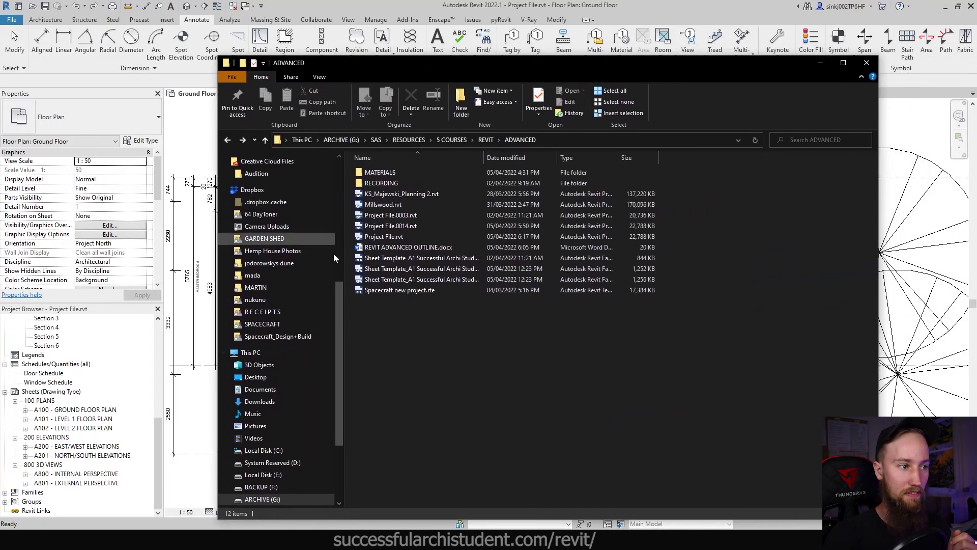
pyautogui.rightClick(409, 334)
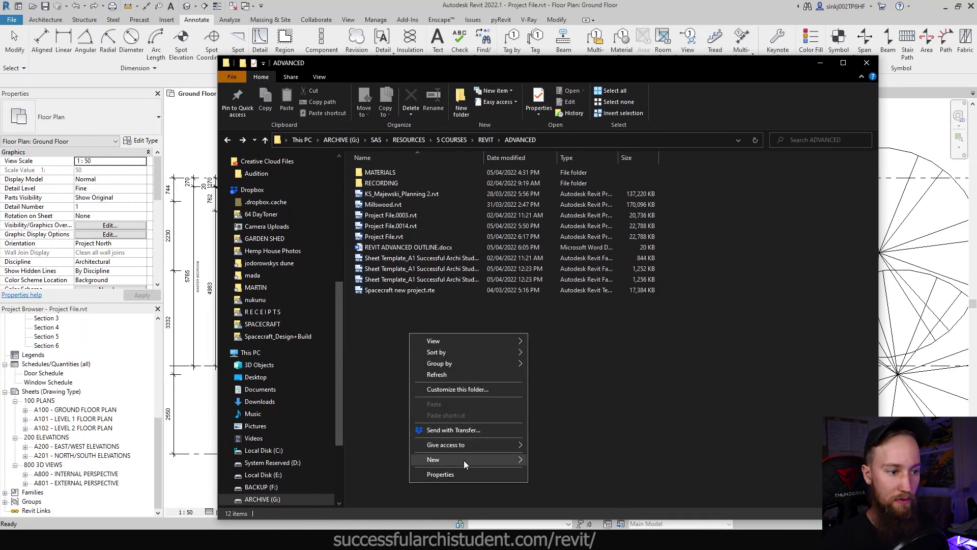
pyautogui.moveTo(463, 460)
pyautogui.click(575, 438)
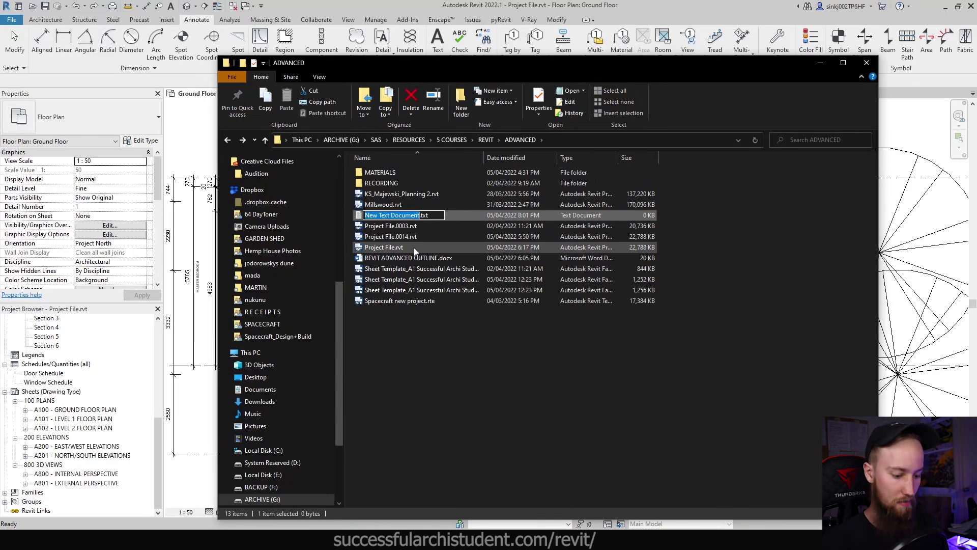
pyautogui.write('ADVANCED CO')
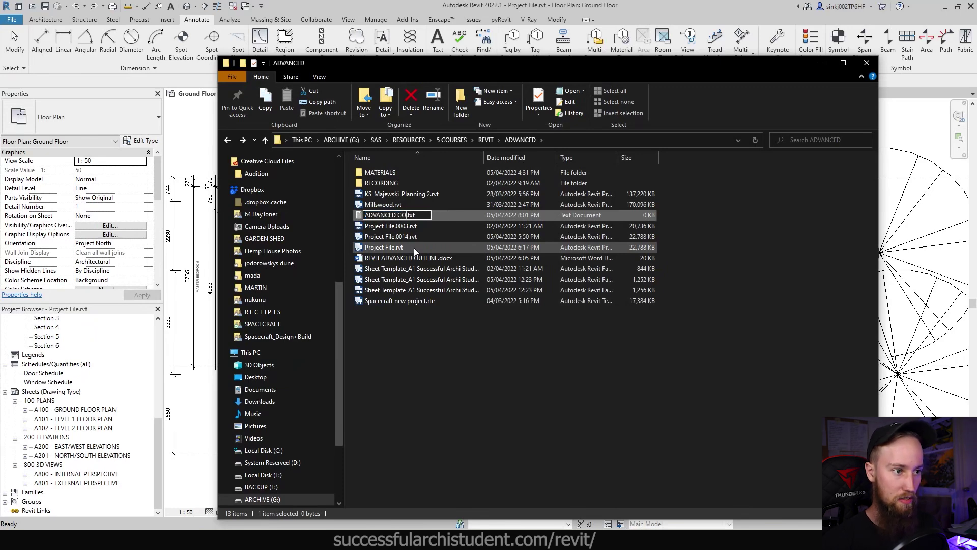
pyautogui.write('URSE KEYNOTES')
# - Back in Revit's keynoting settings, load ADVANCED COURSE KEYNOTES.txt from the ADVANCED folder as the keynote table
pyautogui.moveTo(465, 60); pyautogui.dragTo(976, 31)
pyautogui.click(372, 160)
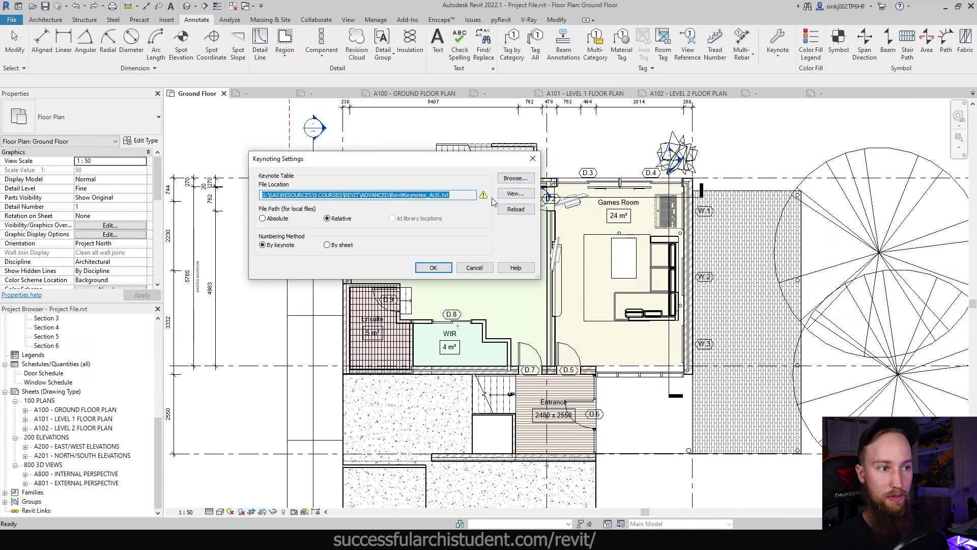
pyautogui.click(514, 178)
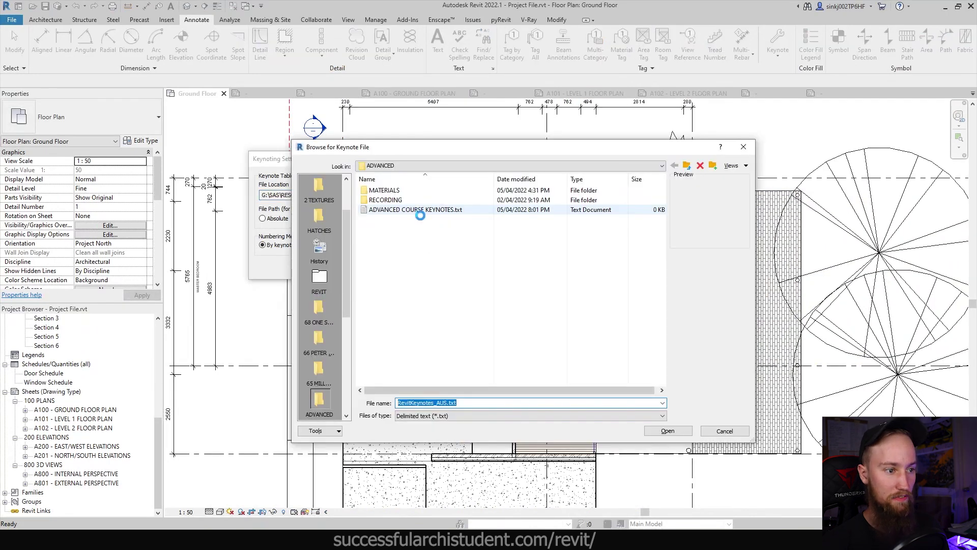
pyautogui.click(437, 214)
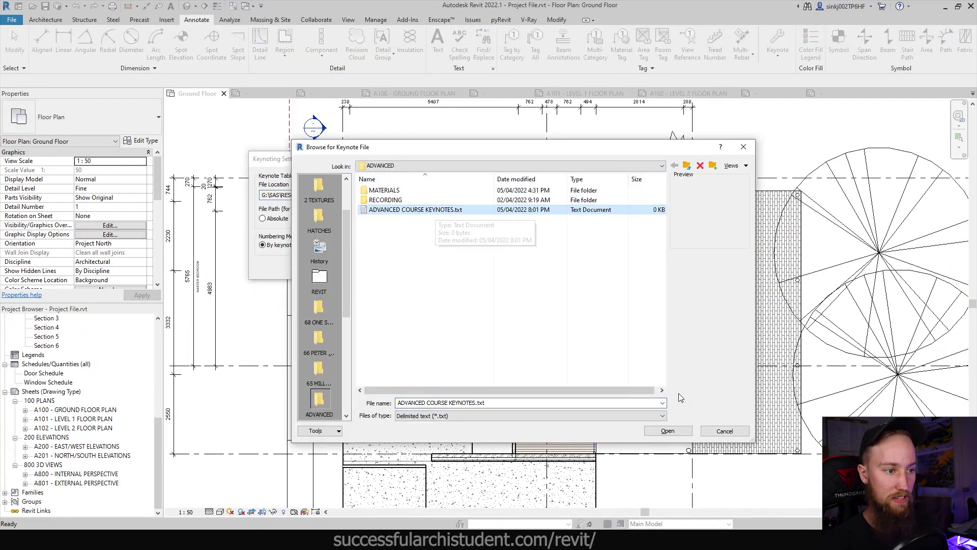
pyautogui.click(668, 430)
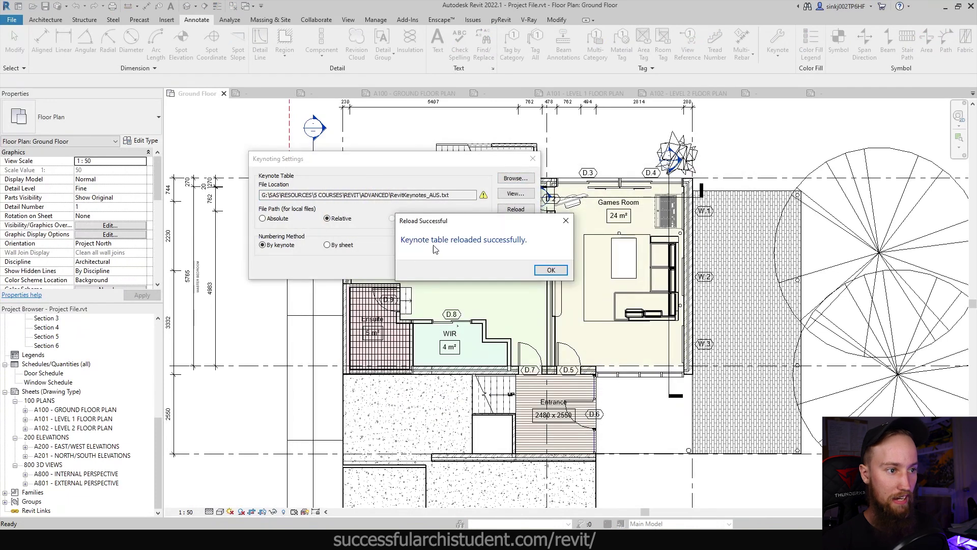
pyautogui.click(544, 269)
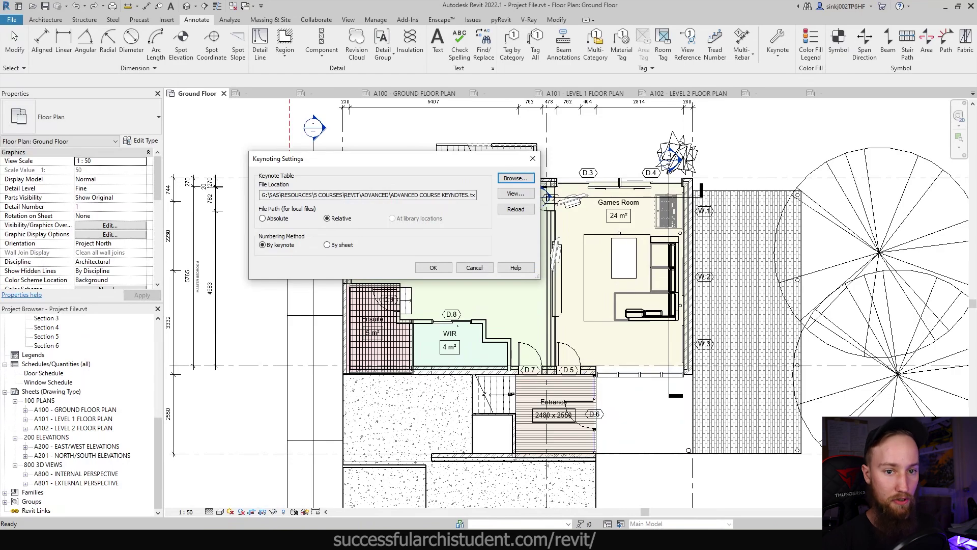
# - Switch to ADVANCED COURSE KEYNOTES.txt in Notepad and enter the key WT-01 on the first line
pyautogui.moveTo(613, 115); pyautogui.dragTo(627, 113)
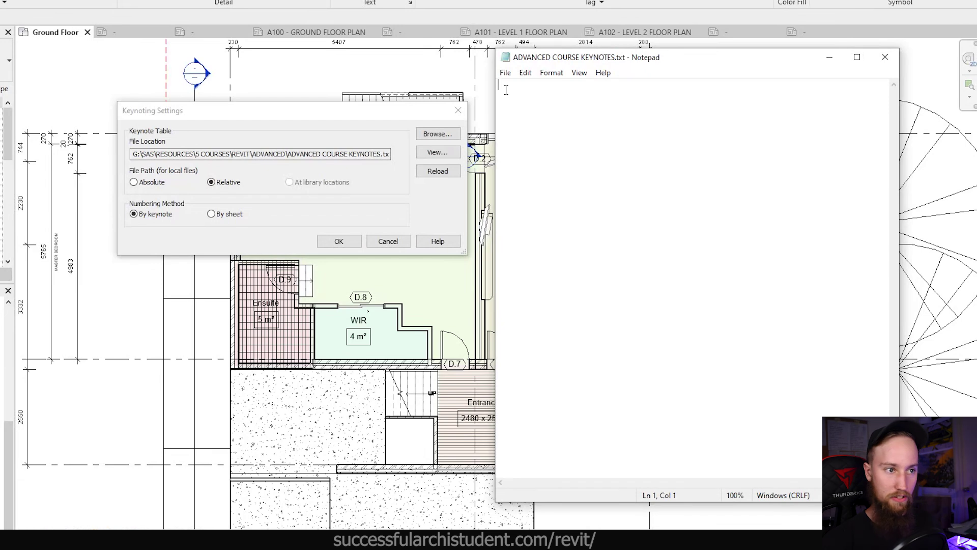
pyautogui.write('WT')
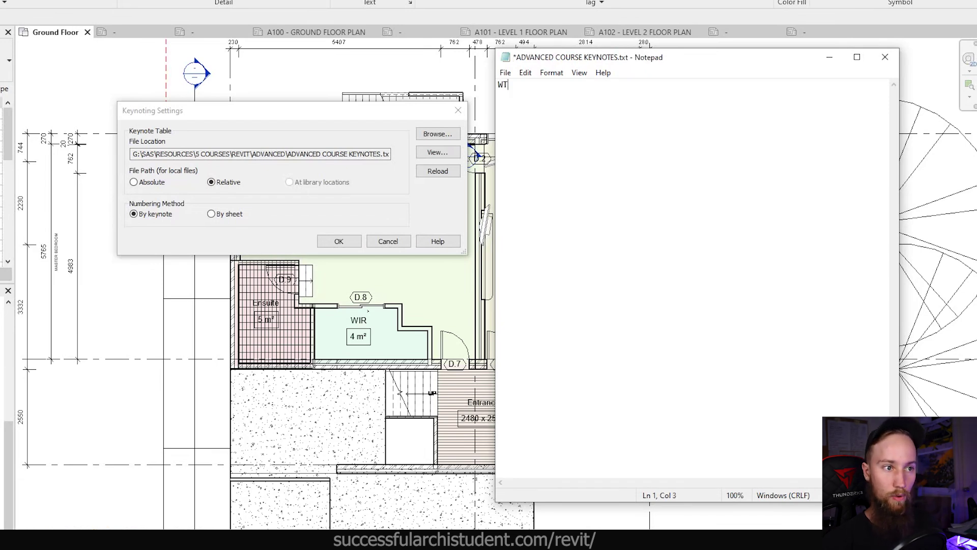
pyautogui.write('-01')
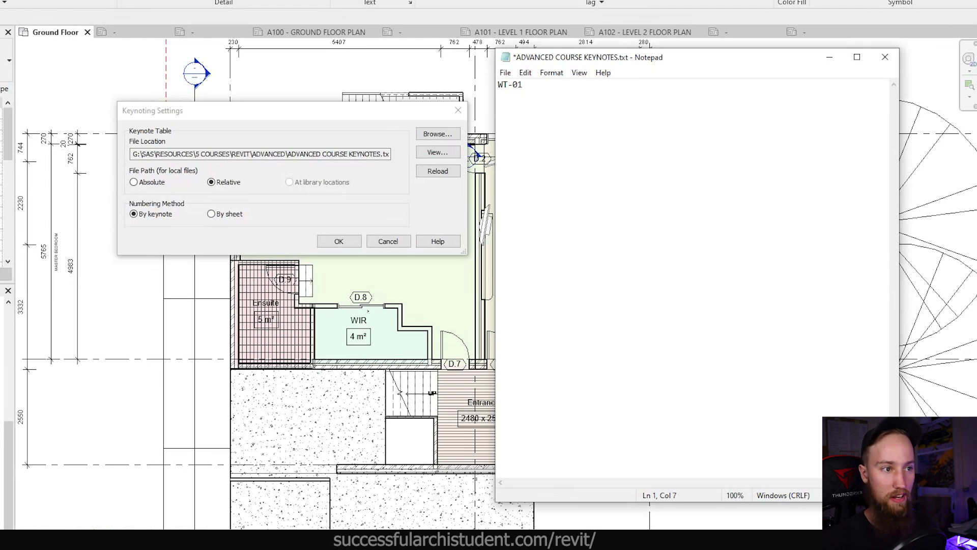
# - Add the tab-separated description 270MM DOUBLE BRICK WALL WITH 50MM CAVITY after the WT-01 key
pyautogui.moveTo(288, 112); pyautogui.dragTo(260, 268)
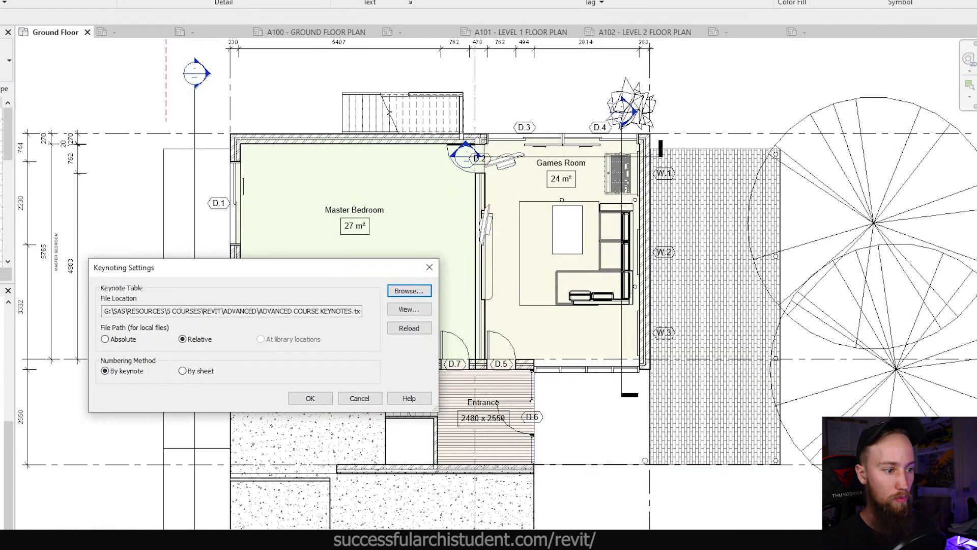
pyautogui.click(132, 540)
pyautogui.click(132, 541)
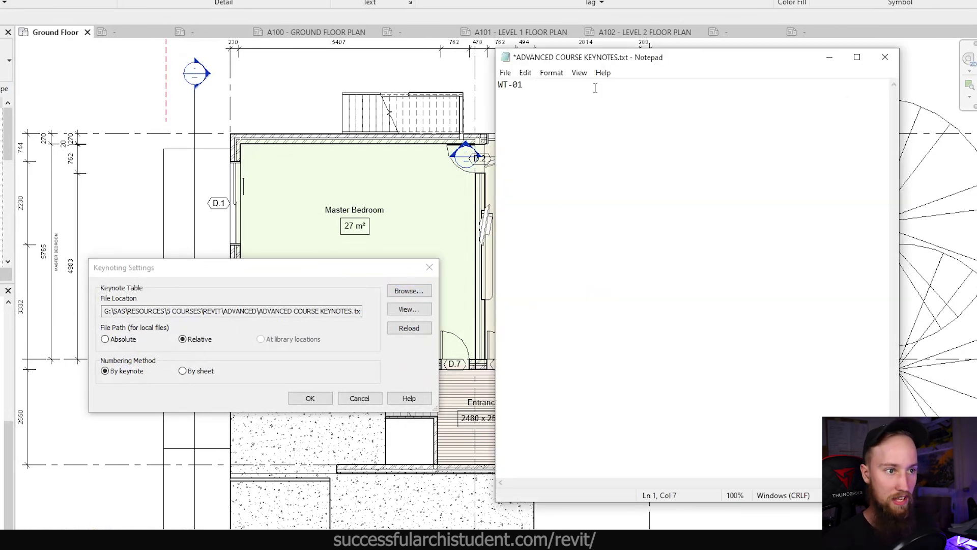
pyautogui.write('270')
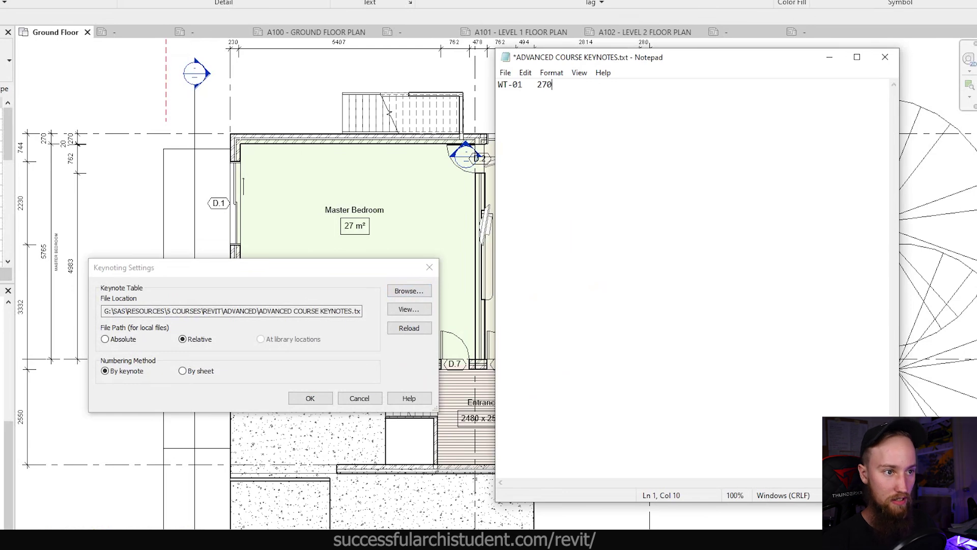
pyautogui.write('MM ')
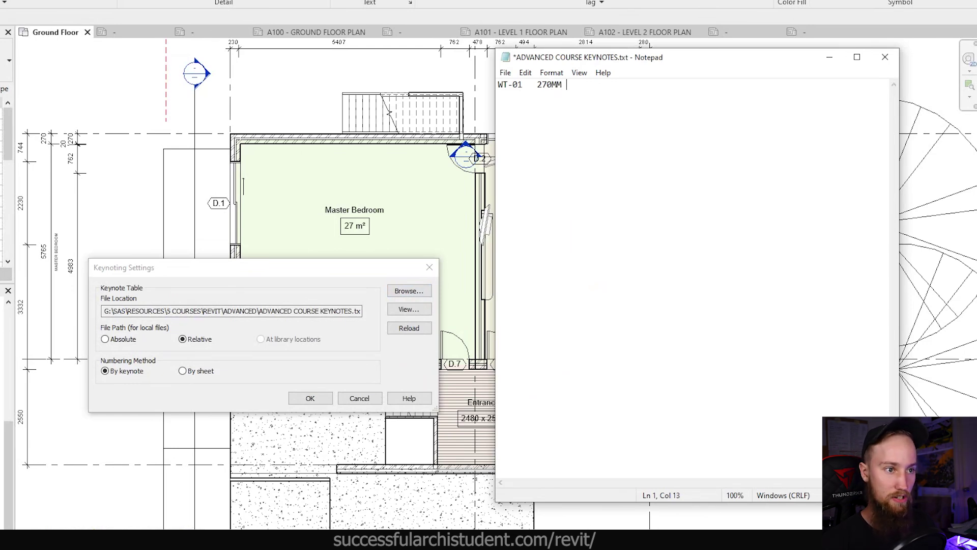
pyautogui.write('DOUBLE BRICK WALKL')
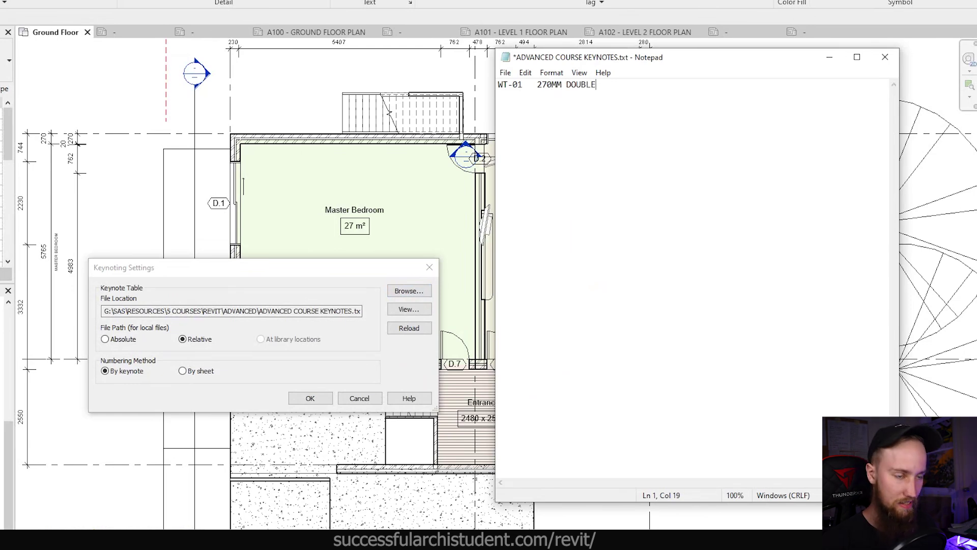
pyautogui.press('BackSpace')
pyautogui.press('BackSpace')
pyautogui.write('L WITH 50MM CA')
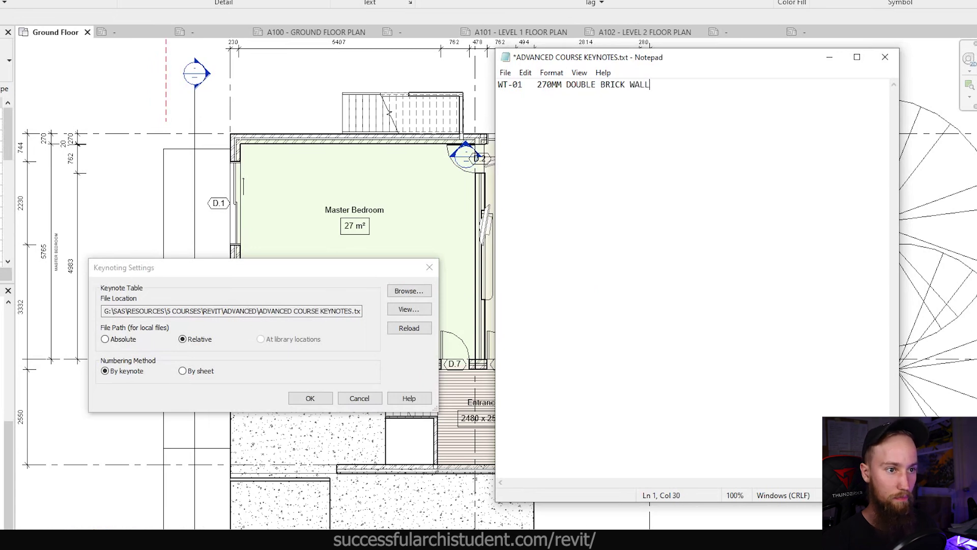
pyautogui.write('VITY')
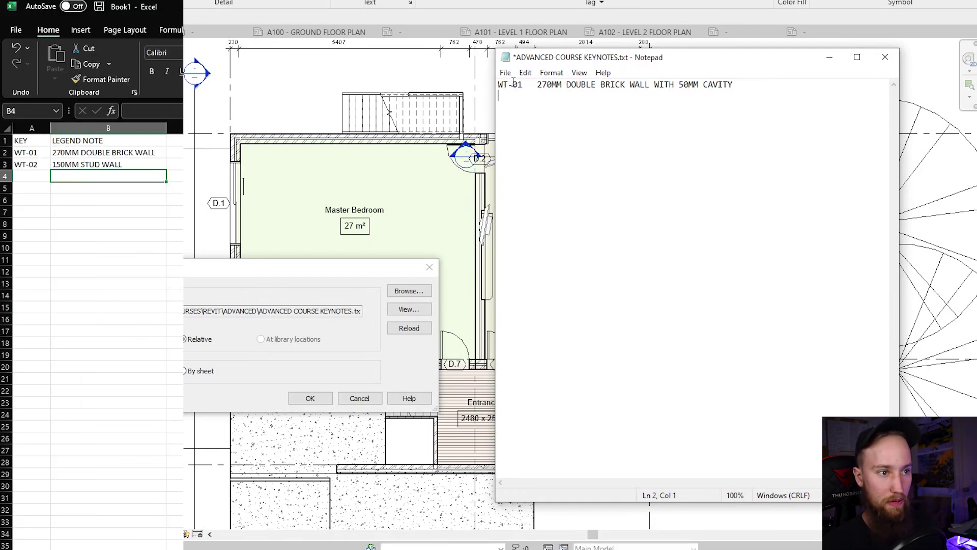
# - Add WT-03 with 90MM STUD WALL and the key WT-04 to the Excel table, and enter WT-02 on the keynote file's second line
pyautogui.write('WT-03')
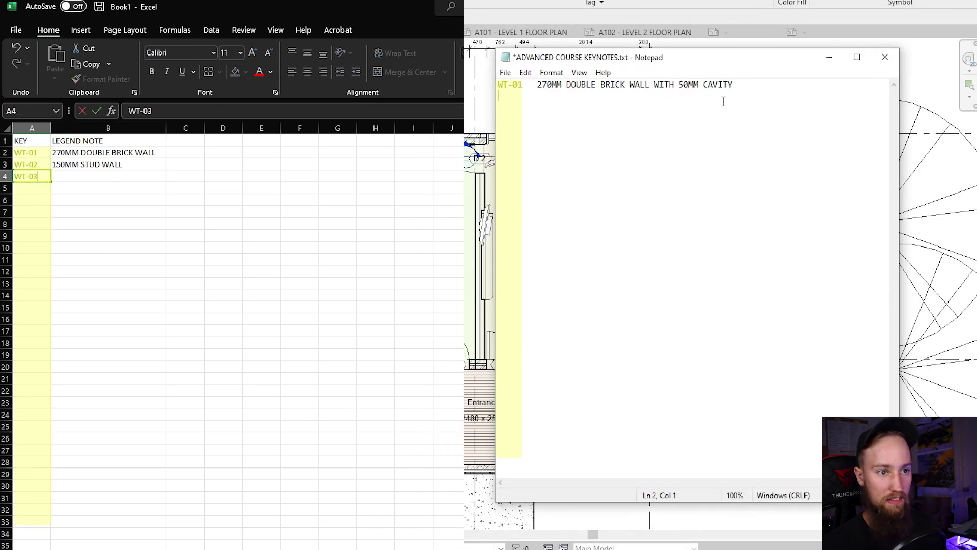
pyautogui.press('Tab')
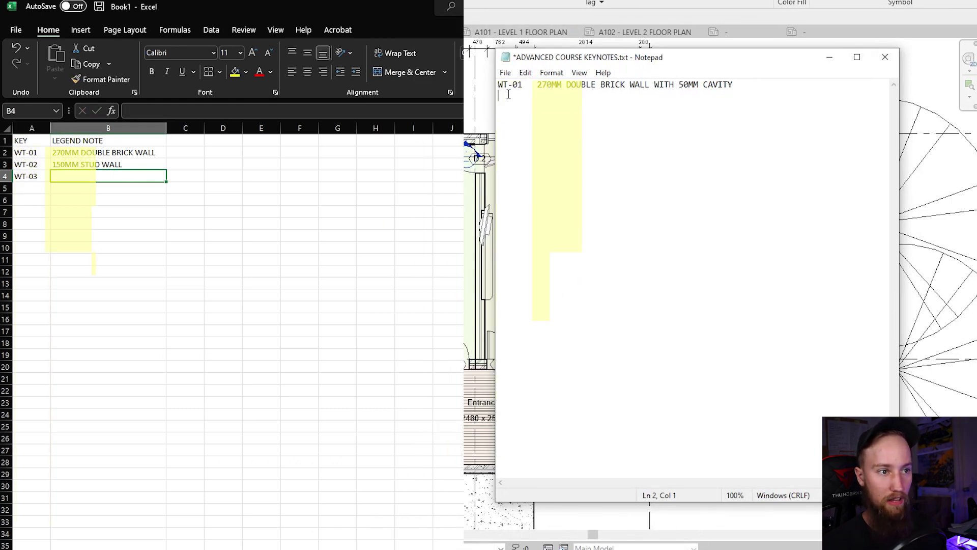
pyautogui.write('90')
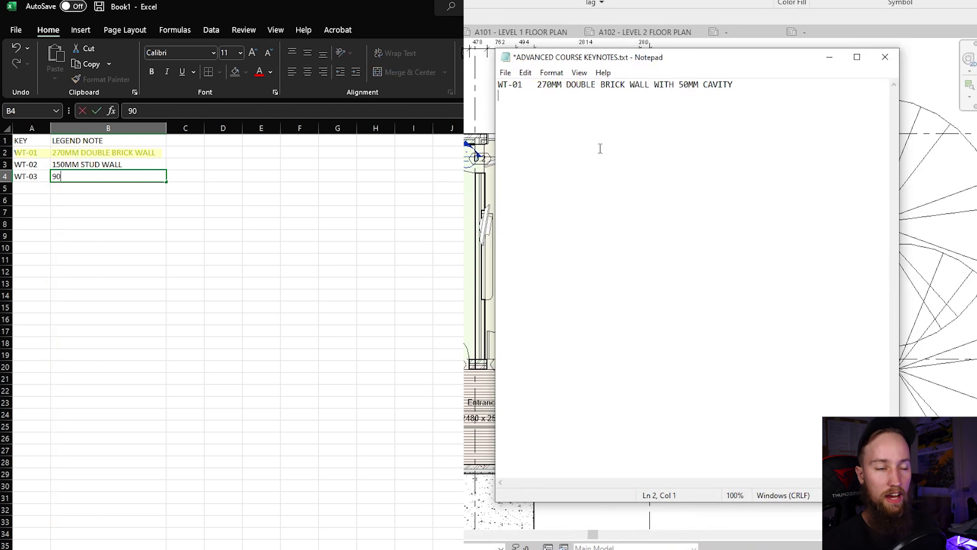
pyautogui.write('MM SWTUD WALLT-02')
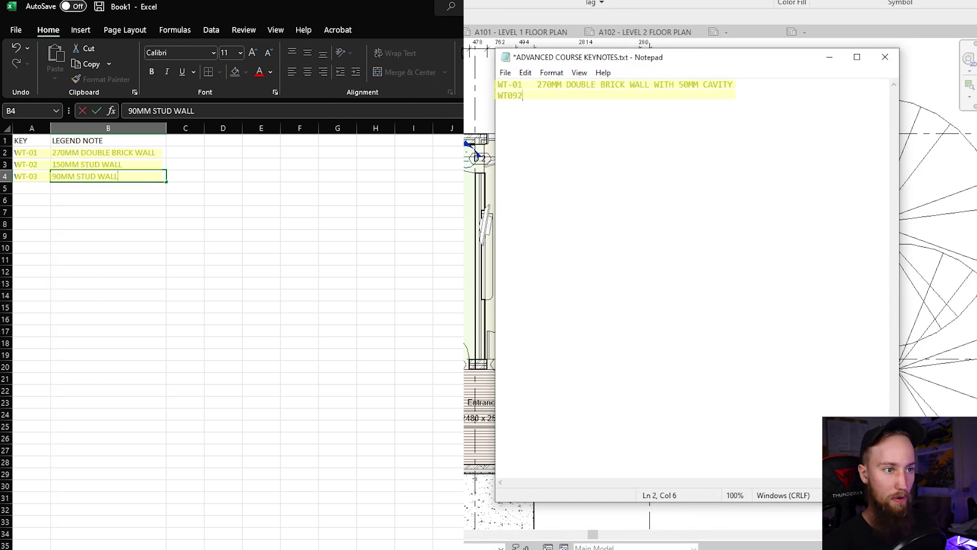
pyautogui.press('Return')
pyautogui.write('WT-04')
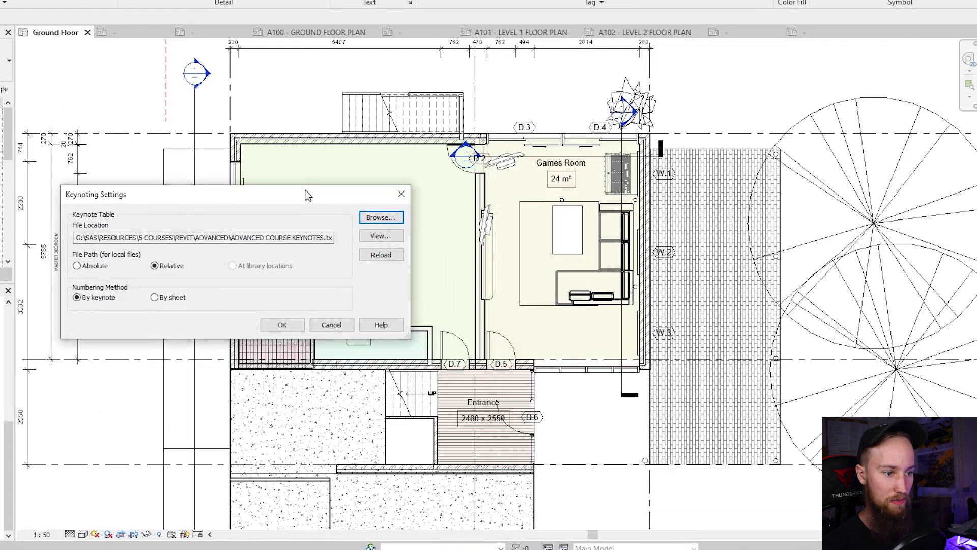
# - Add the description 110MM STUD WALL LINED WITH PLASTERBOARD after the WT-02 key in the keynote text file
pyautogui.moveTo(308, 195); pyautogui.dragTo(266, 93)
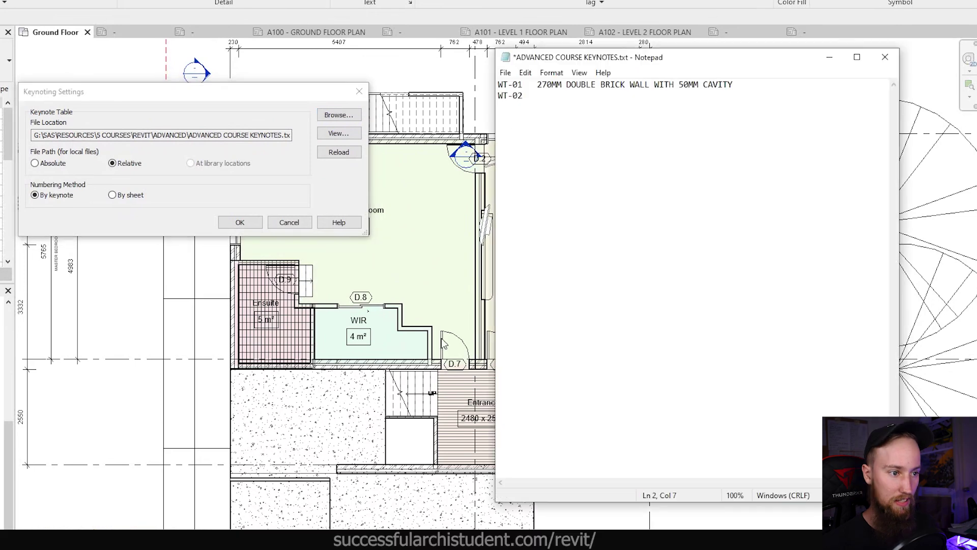
pyautogui.write('1')
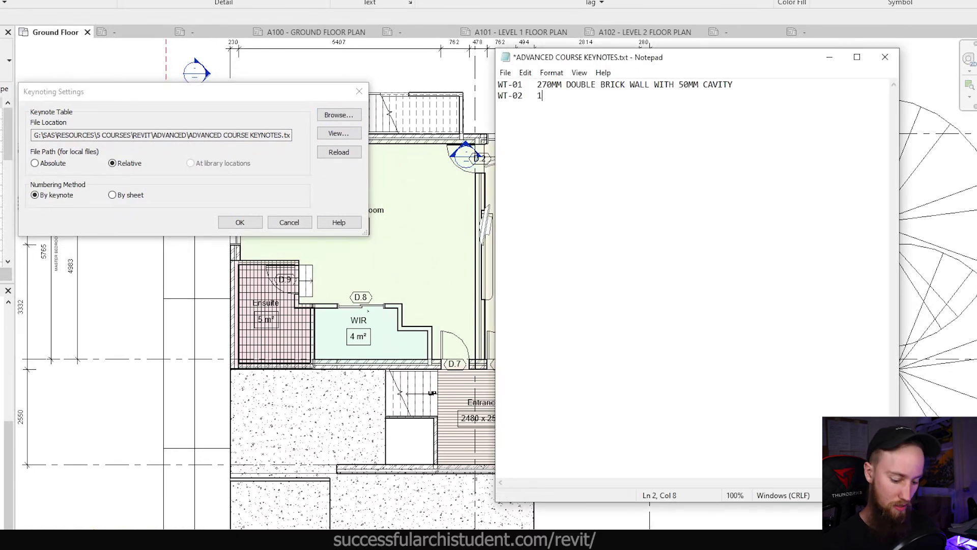
pyautogui.write('10MM STUD WALL')
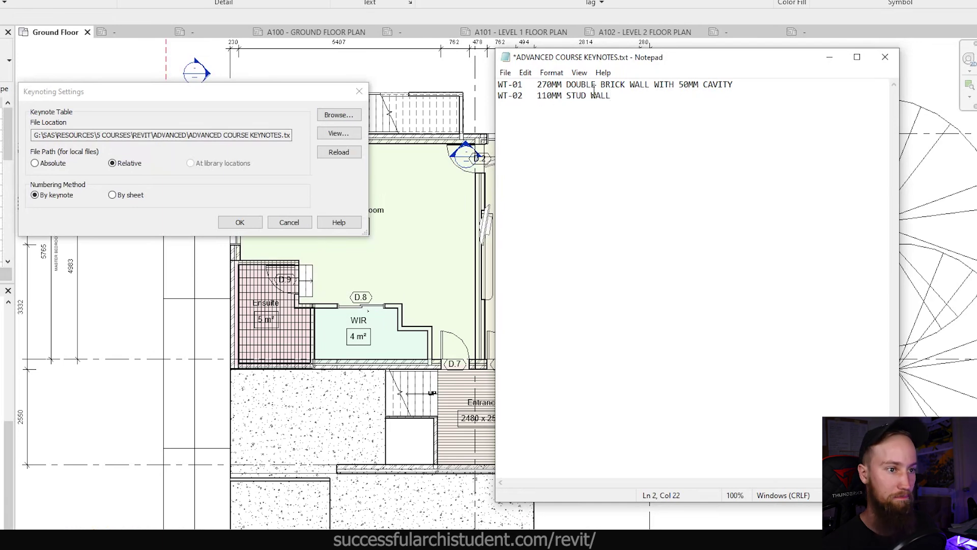
pyautogui.write(' LINED WITH ')
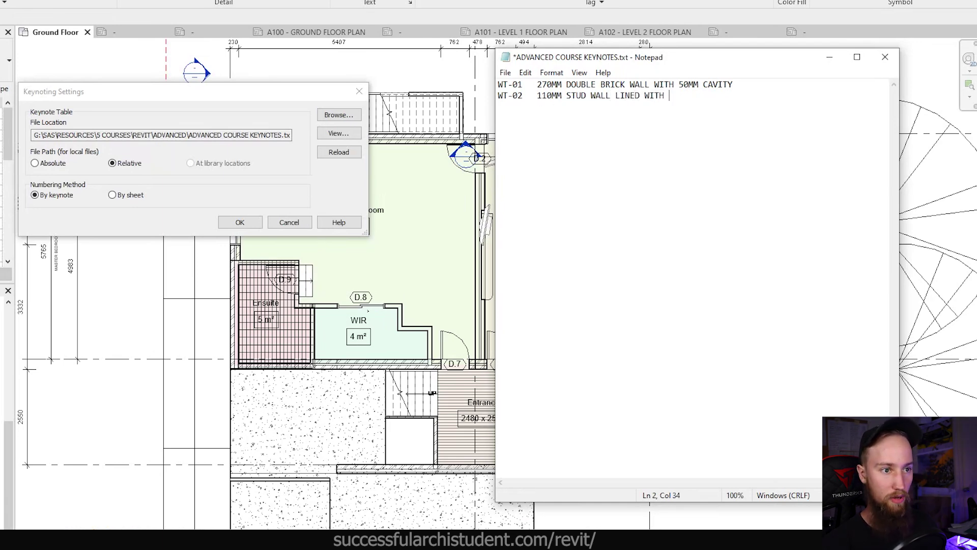
pyautogui.write('PLASTERBOARD')
# - Save the keynote text file under its existing name
pyautogui.hotkey('ctrl', 'Left')
pyautogui.hotkey('ctrl', 'Left')
pyautogui.hotkey('ctrl', 'Left')
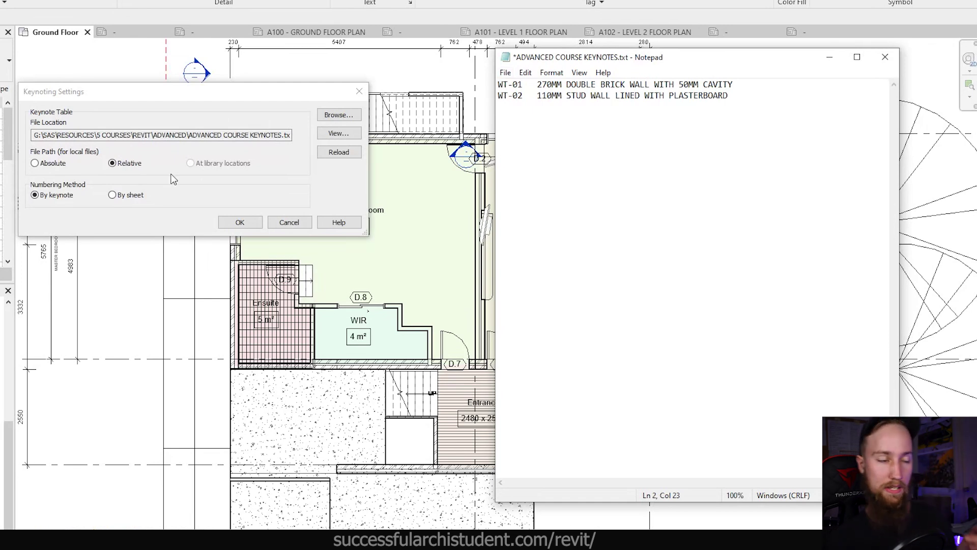
pyautogui.click(505, 72)
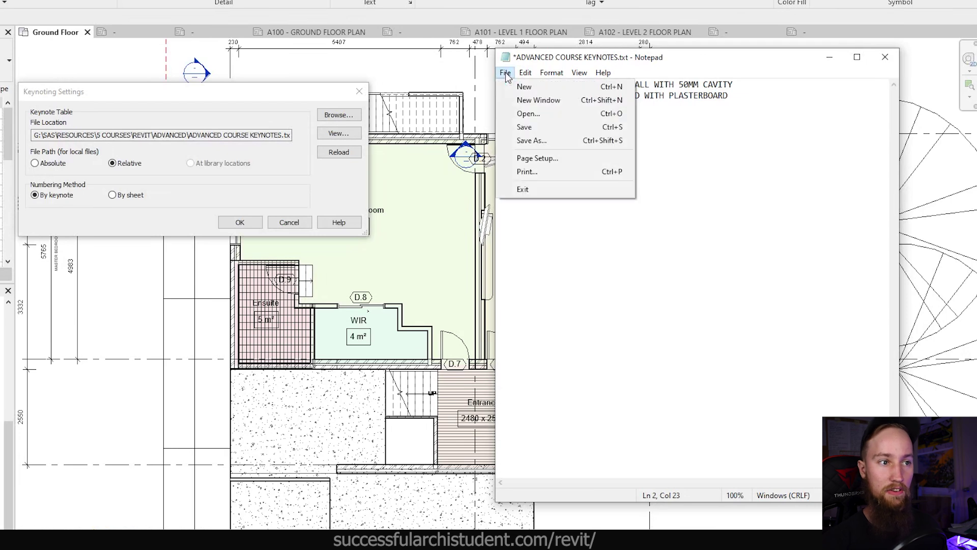
pyautogui.click(524, 127)
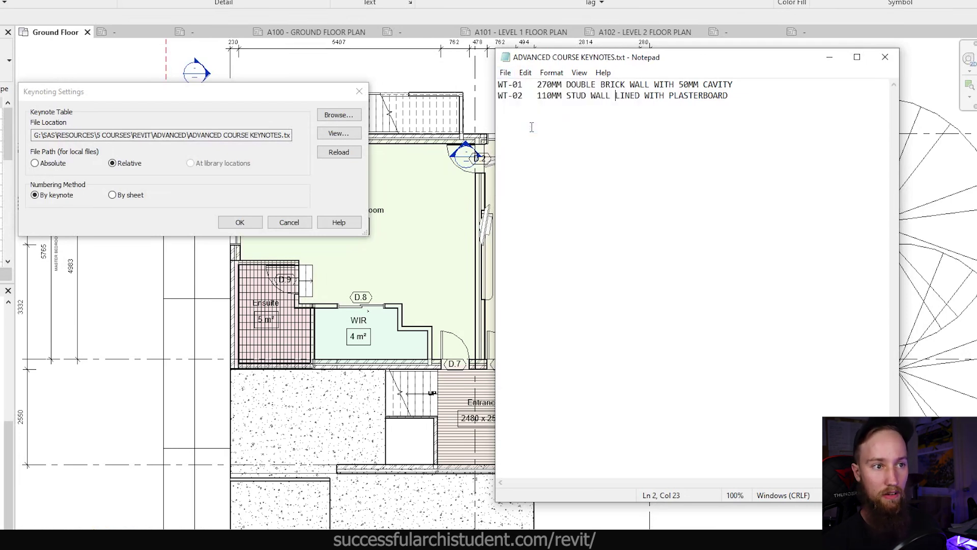
# - Reload the keynote table from ADVANCED COURSE KEYNOTES.txt and accept the keynoting settings
pyautogui.click(320, 183)
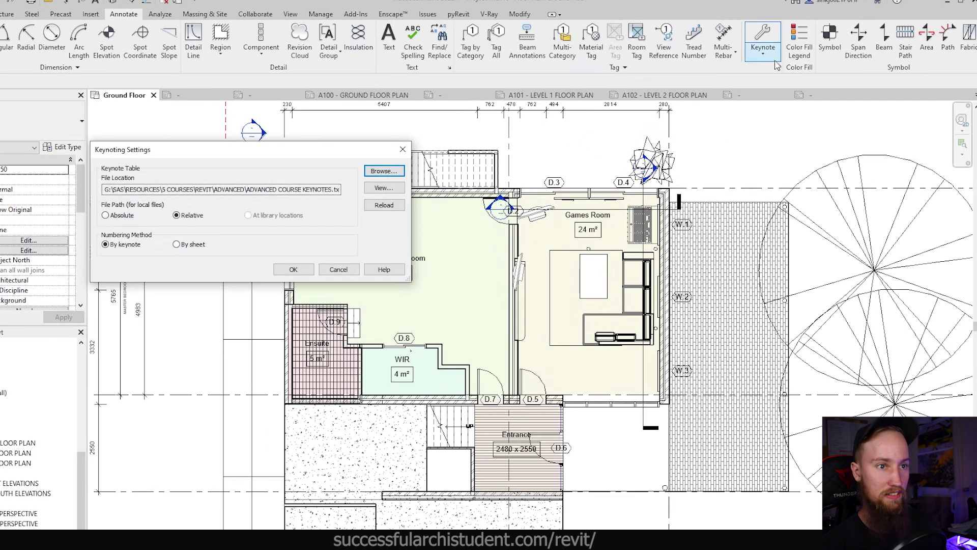
pyautogui.click(384, 206)
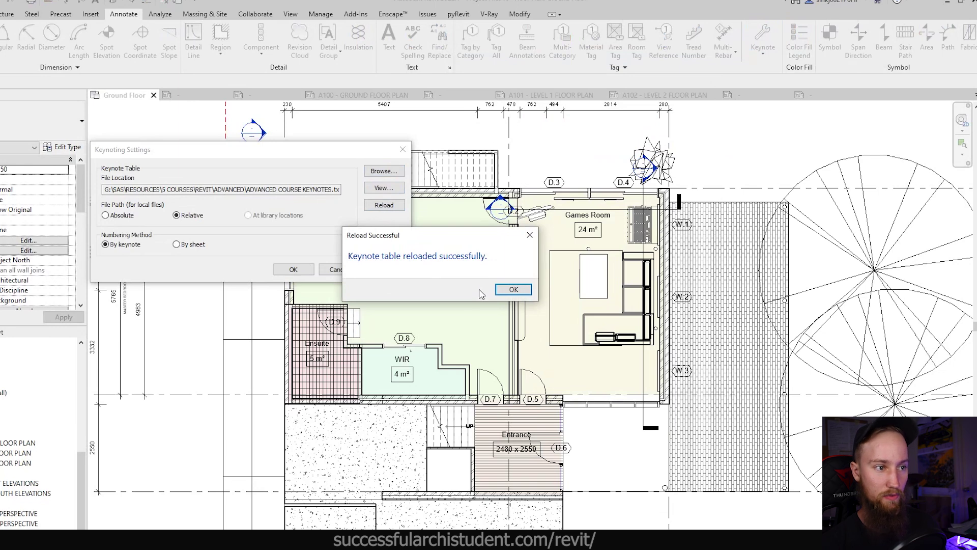
pyautogui.click(513, 290)
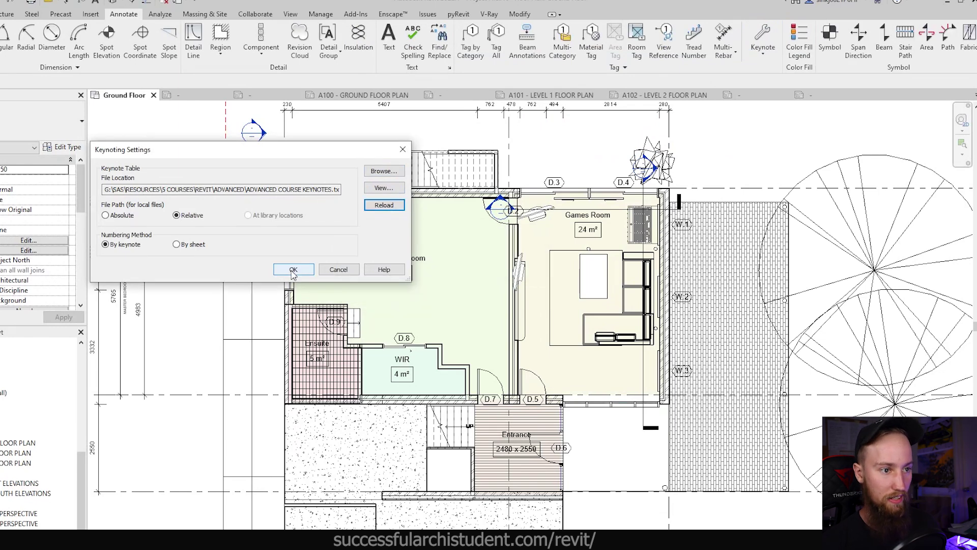
pyautogui.click(293, 270)
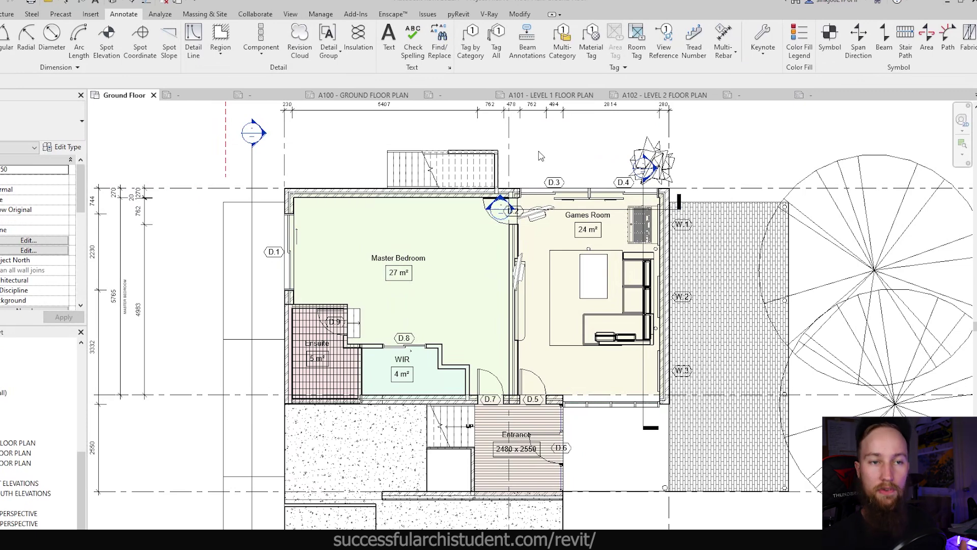
# - Start an Element Keynote on the double brick wall above the Master Bedroom and open its keynote selection
pyautogui.click(763, 56)
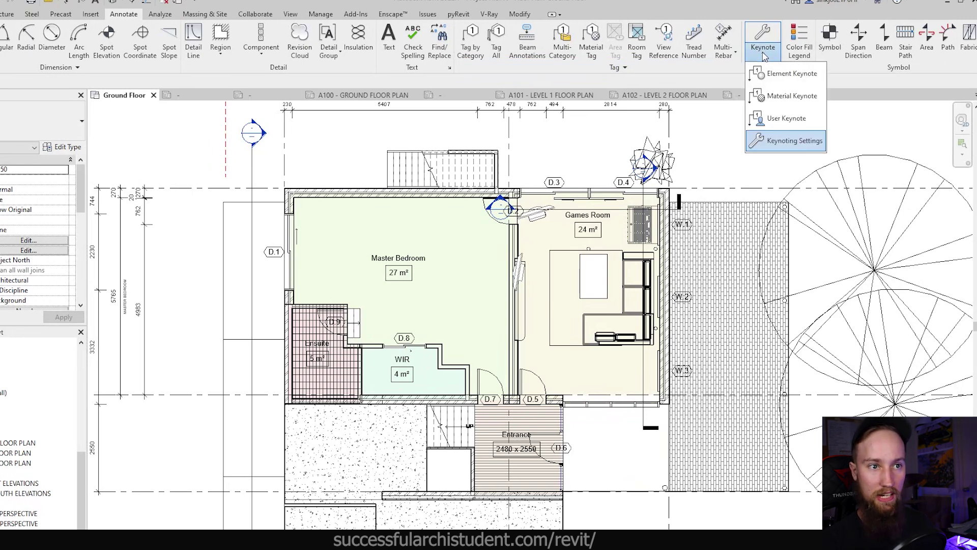
pyautogui.click(776, 75)
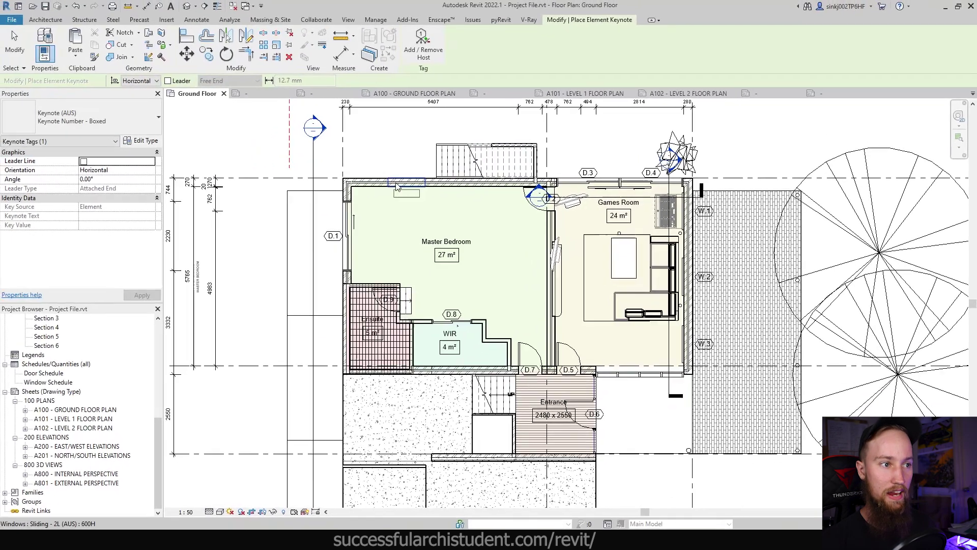
pyautogui.scroll(3, 328, 197)
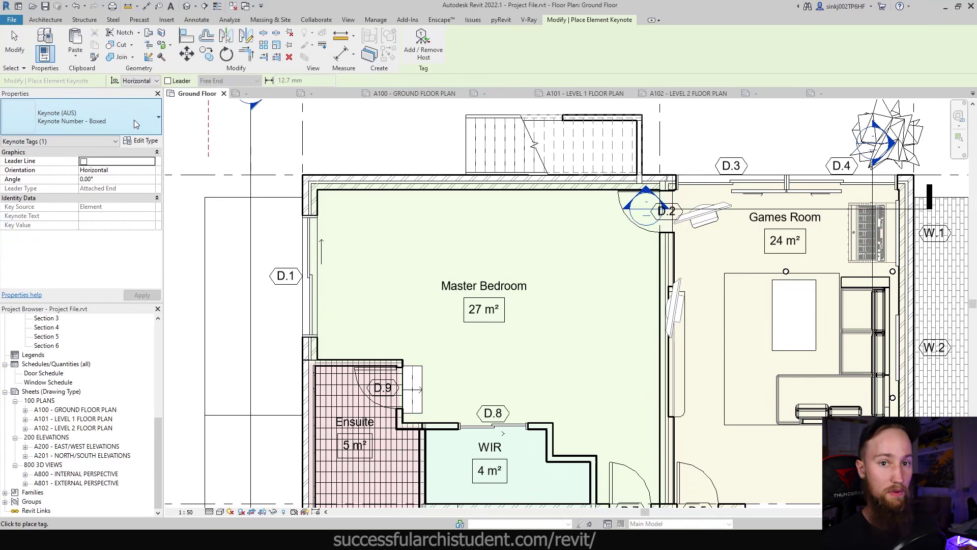
pyautogui.click(351, 179)
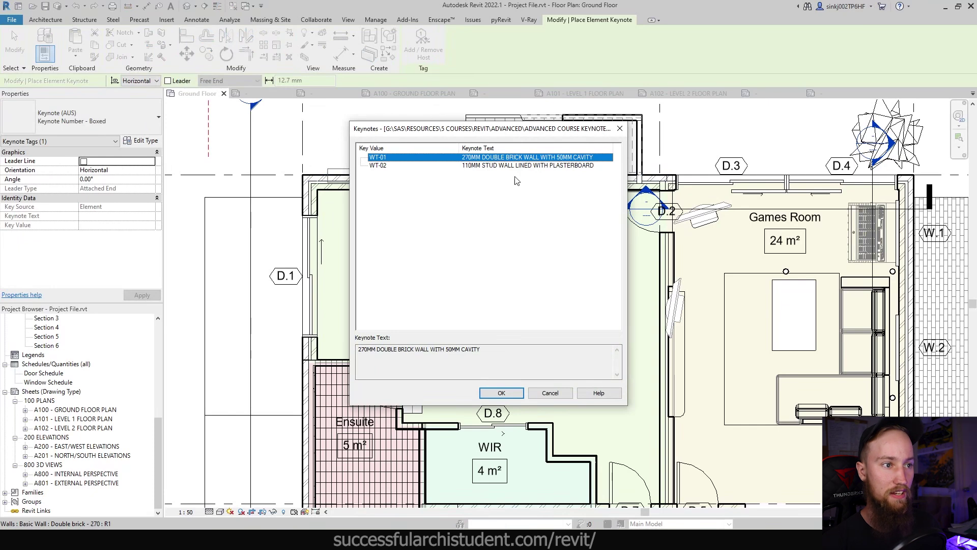
# - Compare the WT-01 and WT-02 entries in the keynote selection with the keys and descriptions in the keynote text file
pyautogui.click(383, 168)
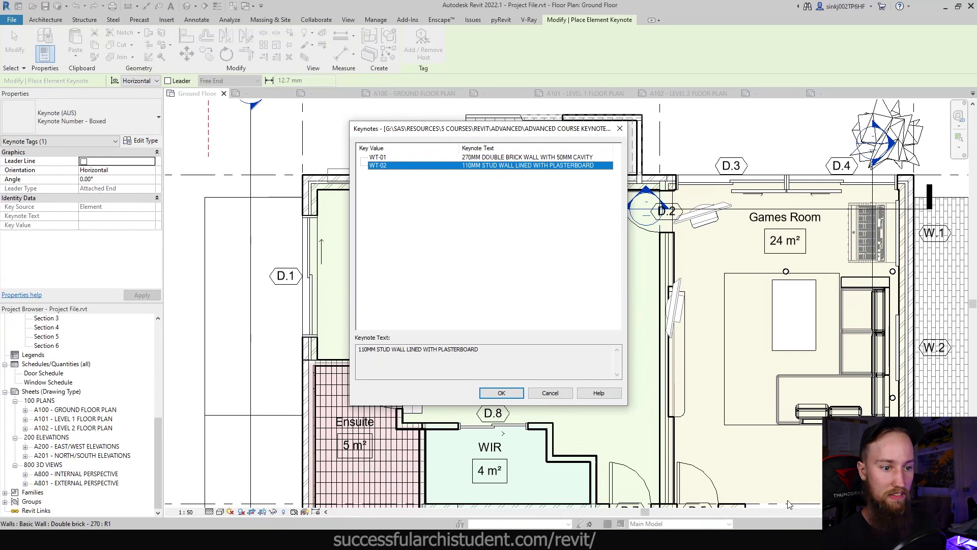
pyautogui.moveTo(976, 76); pyautogui.dragTo(675, 118)
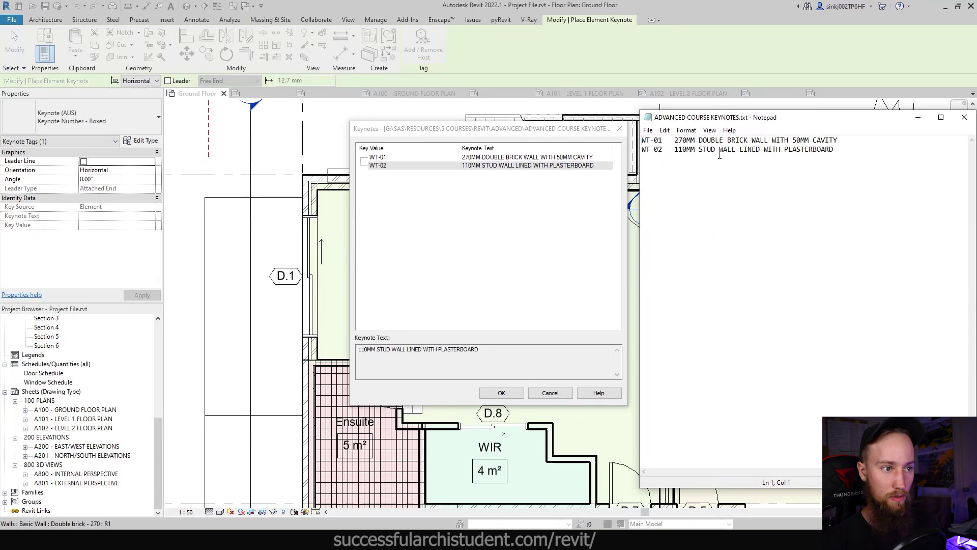
pyautogui.click(419, 161)
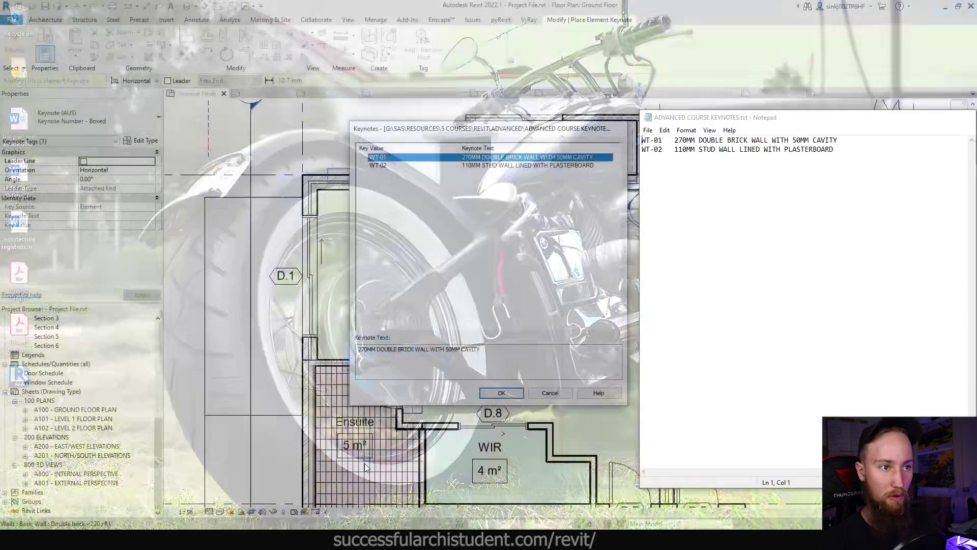
pyautogui.click(364, 463)
pyautogui.click(650, 140)
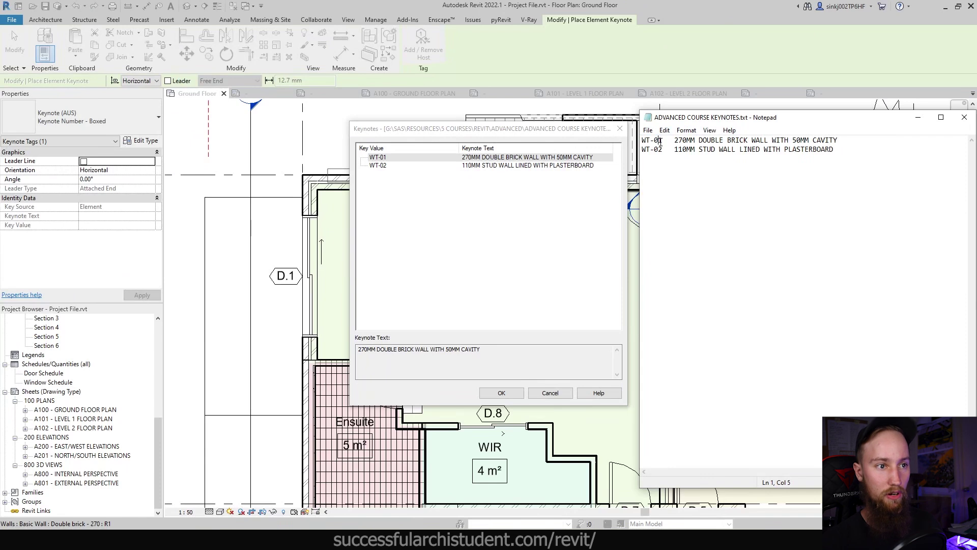
pyautogui.moveTo(674, 140); pyautogui.dragTo(864, 136)
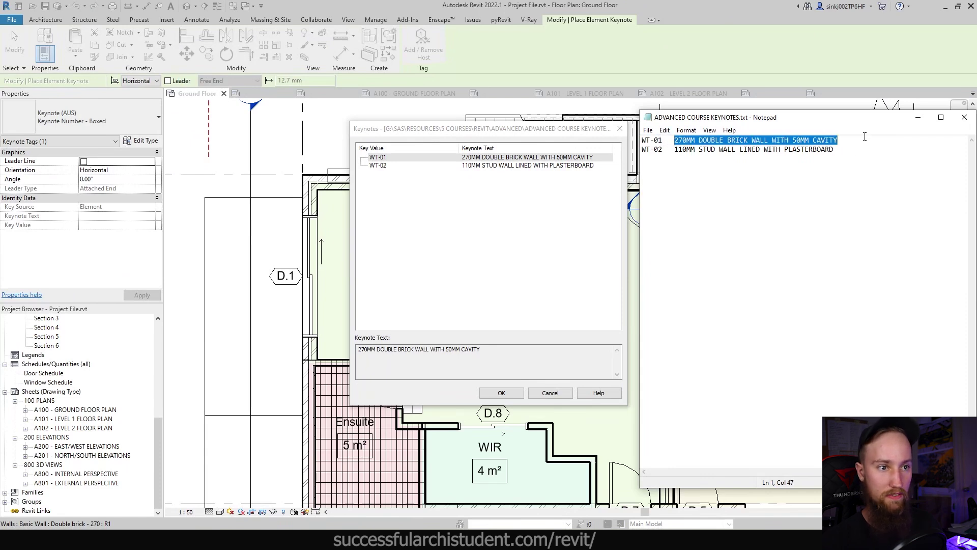
pyautogui.click(863, 137)
pyautogui.click(918, 117)
# - Assign keynote WT-01 to the upper Master Bedroom wall and place its tag above the wall with an attached-end leader
pyautogui.click(408, 160)
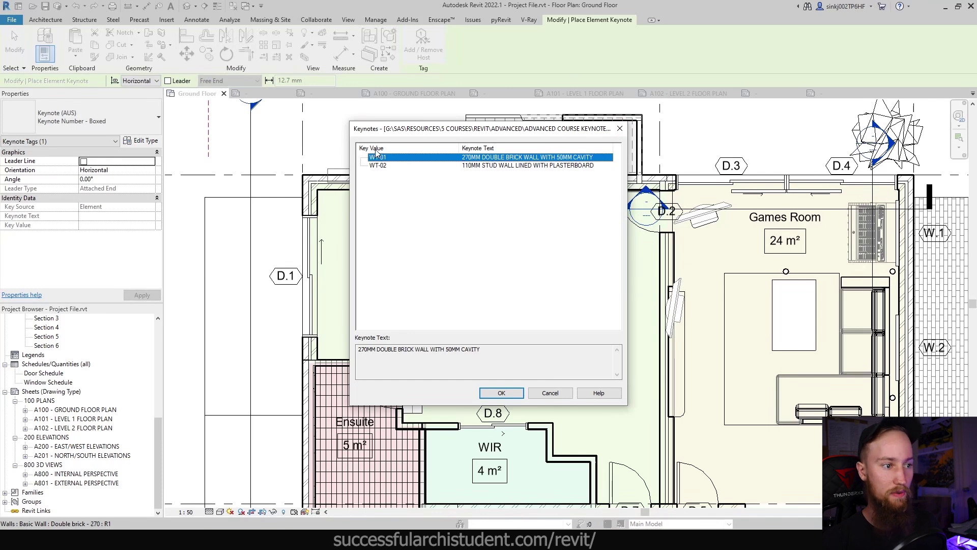
pyautogui.moveTo(389, 140); pyautogui.dragTo(543, 181)
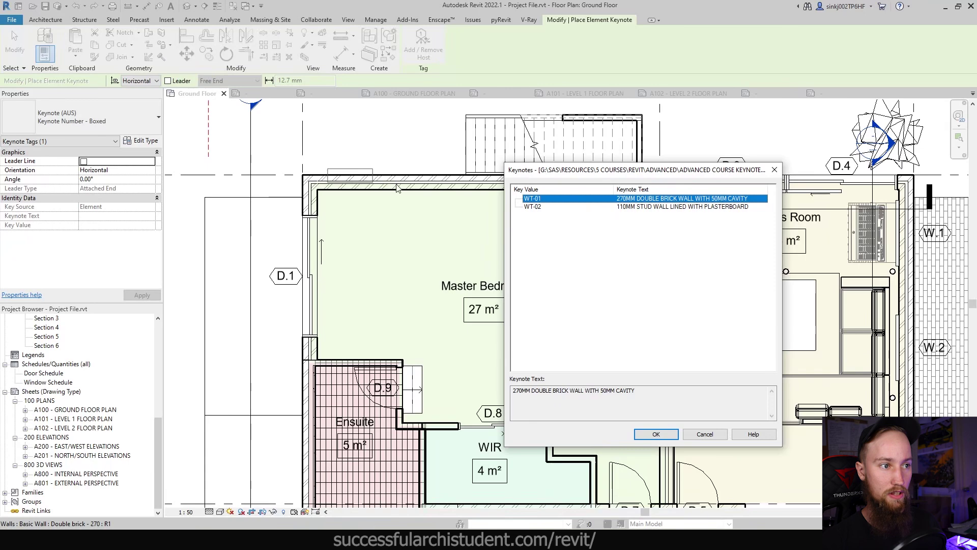
pyautogui.click(656, 434)
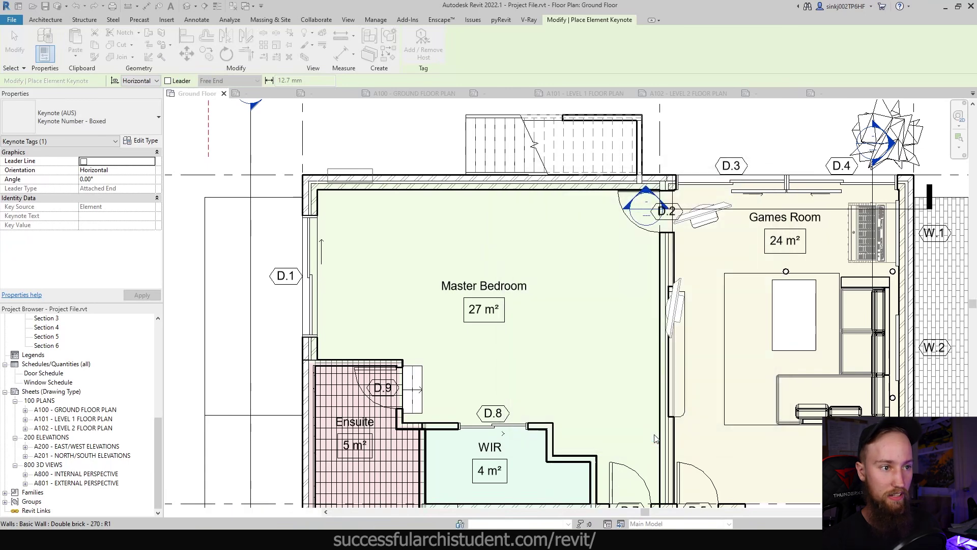
pyautogui.moveTo(351, 185); pyautogui.dragTo(357, 162)
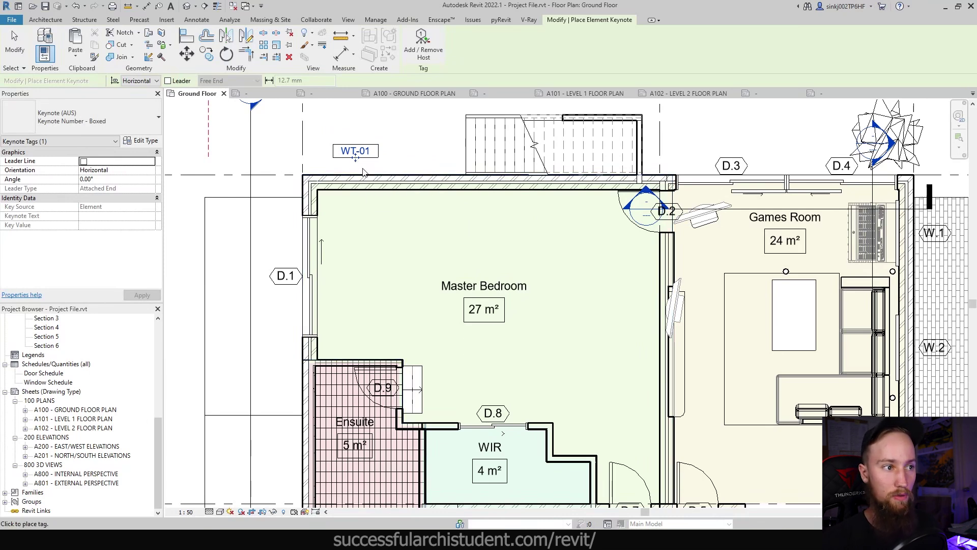
pyautogui.moveTo(283, 224); pyautogui.dragTo(282, 225)
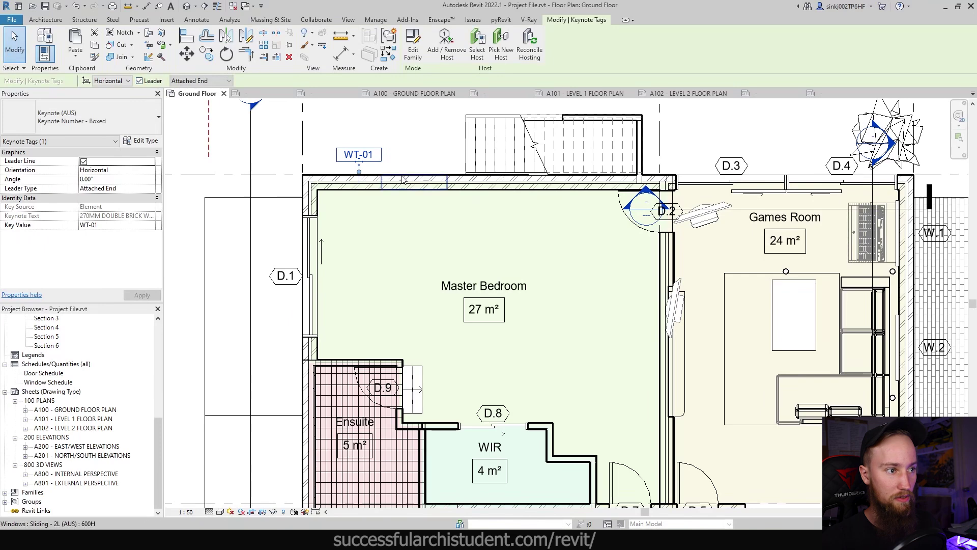
pyautogui.press('Escape')
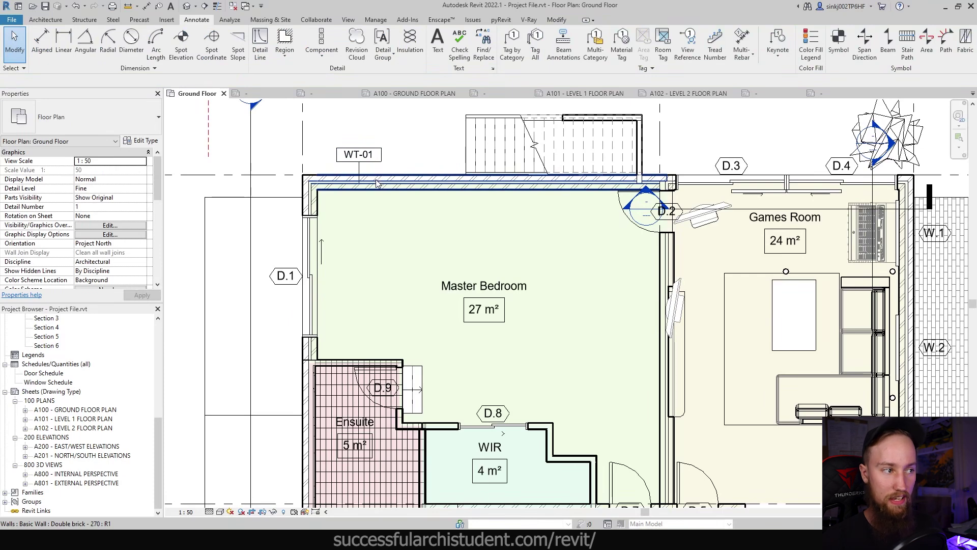
# - Examine the Keynote value in the type properties of the Double brick - 270 wall, keeping the same type
pyautogui.click(376, 183)
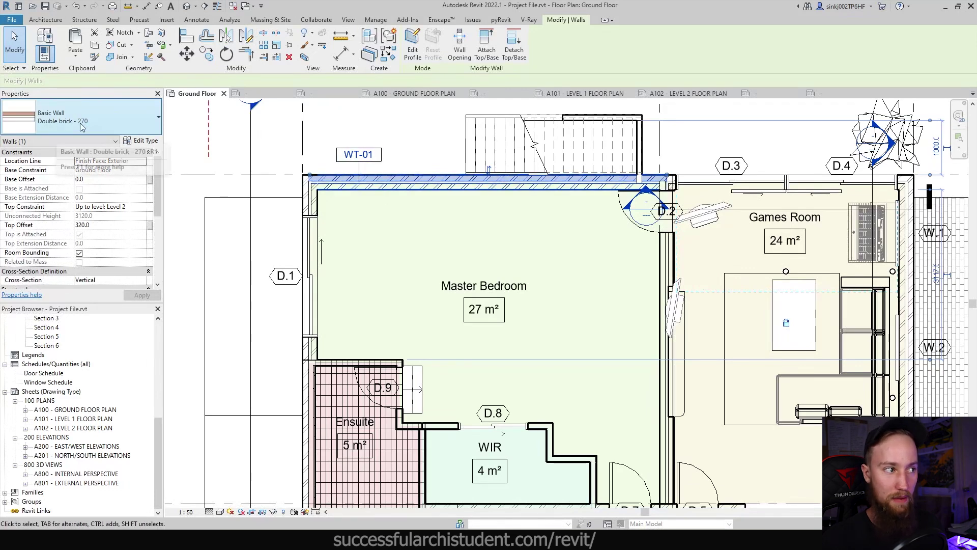
pyautogui.click(152, 144)
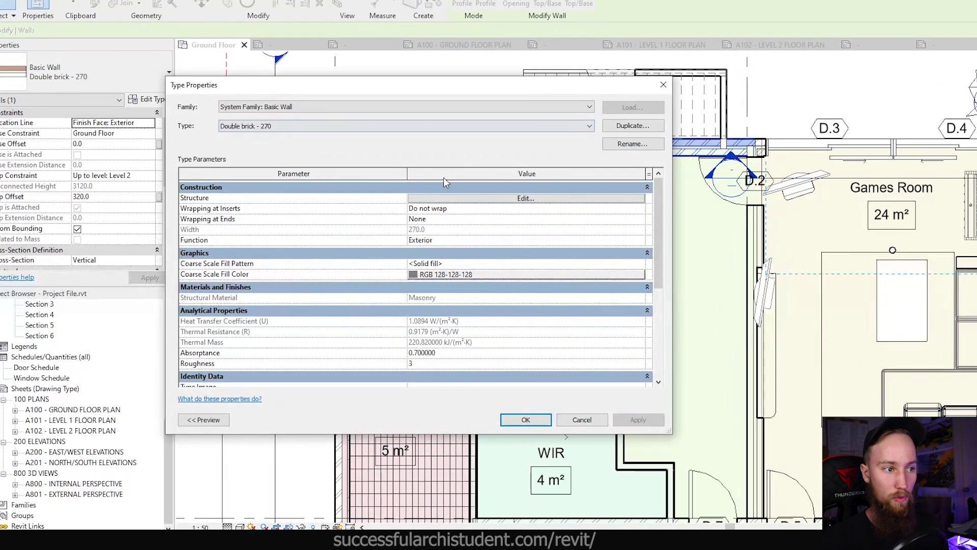
pyautogui.scroll(-3, 389, 270)
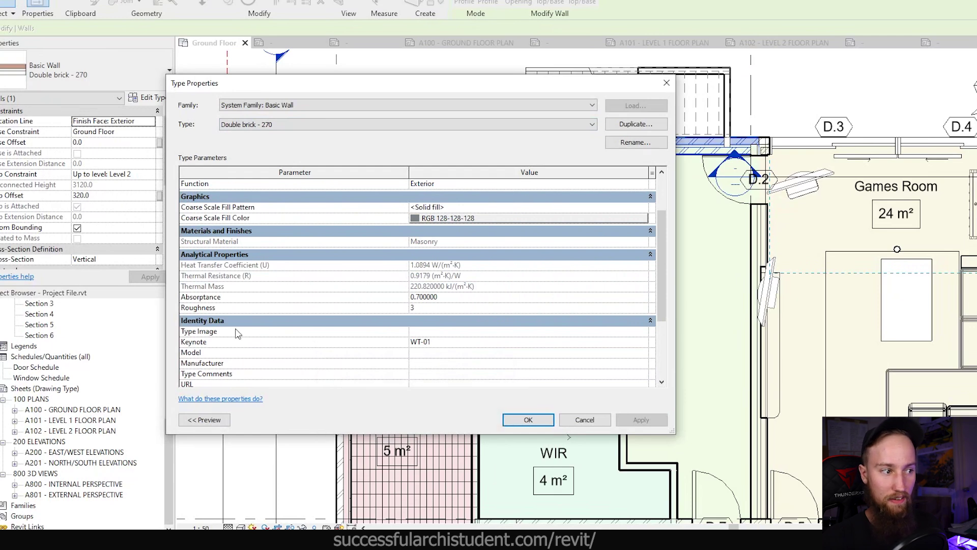
pyautogui.scroll(-1, 237, 333)
pyautogui.moveTo(212, 324)
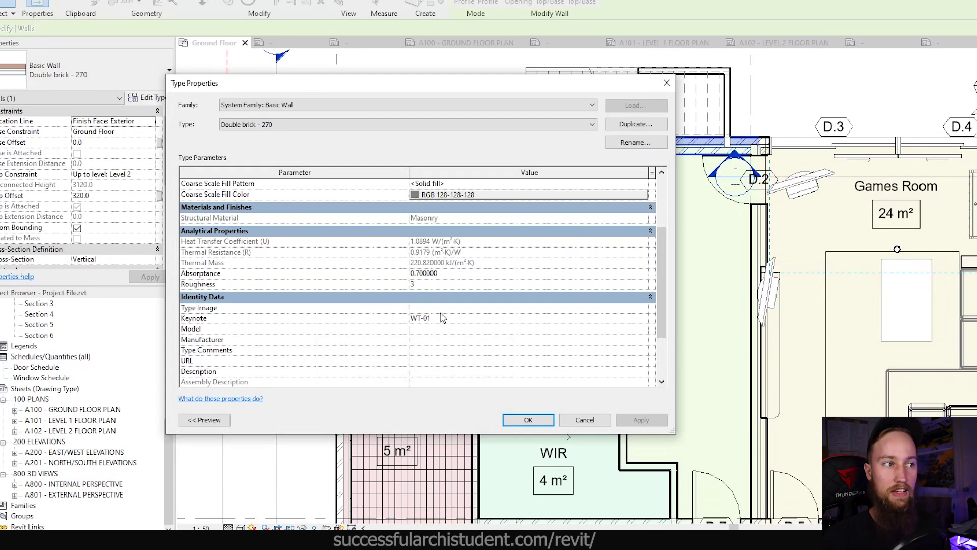
pyautogui.click(299, 123)
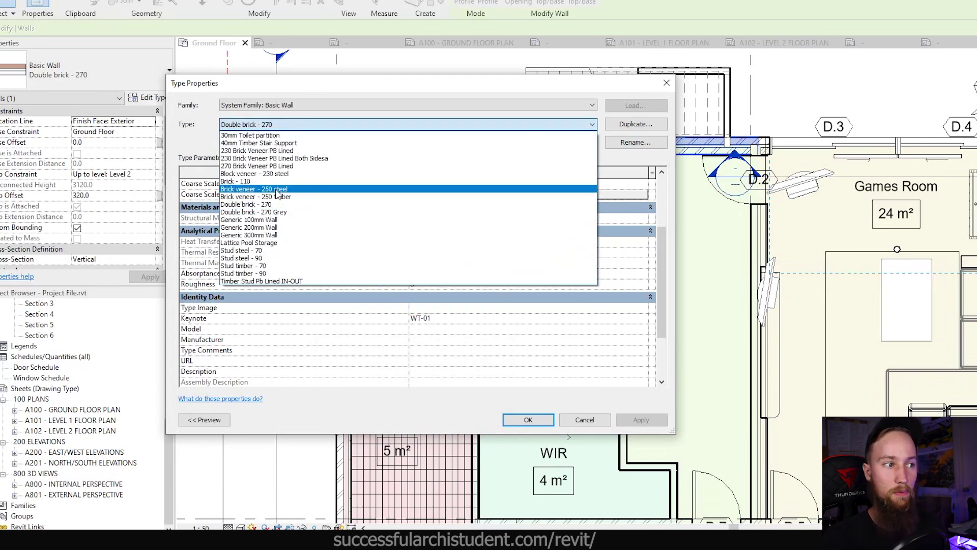
pyautogui.click(269, 204)
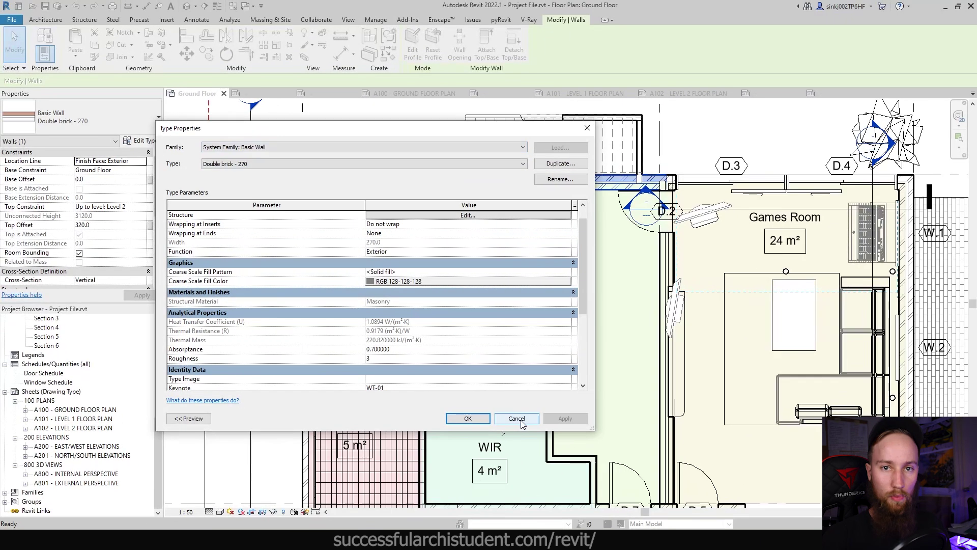
pyautogui.click(523, 425)
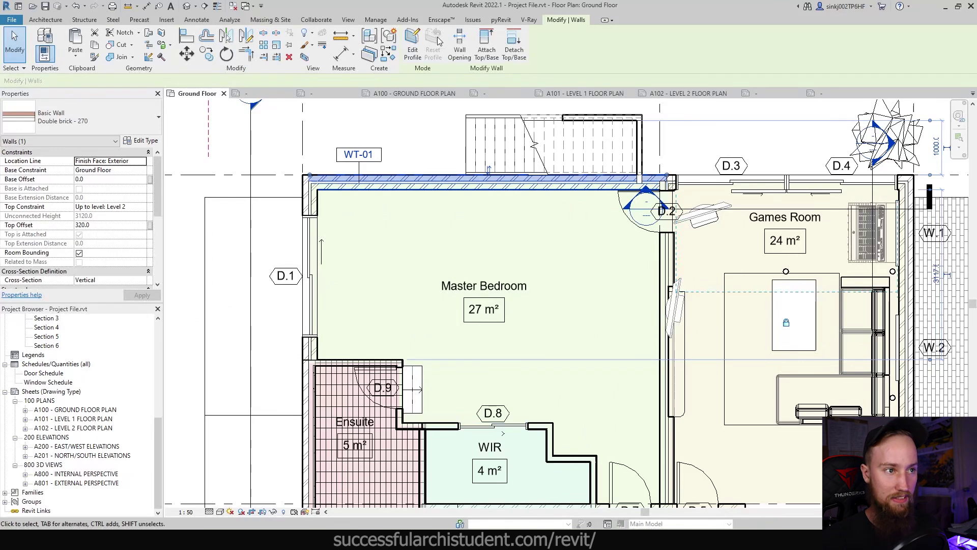
# - Tag the Games Room's outer wall between windows W.1 and W.2 with a WT-01 element keynote, using a free-end leader
pyautogui.click(193, 20)
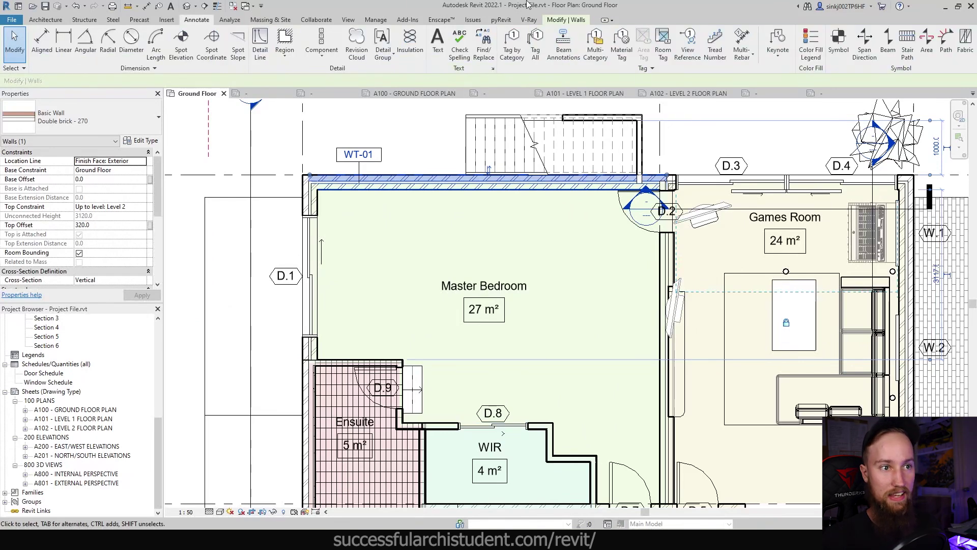
pyautogui.click(784, 41)
pyautogui.scroll(-1, 605, 217)
pyautogui.moveTo(605, 218); pyautogui.dragTo(497, 244, button='middle')
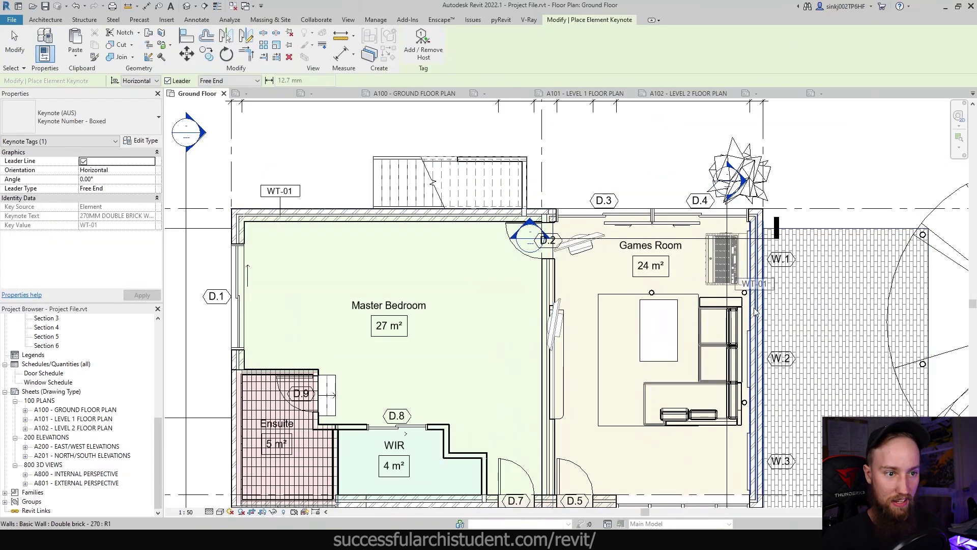
pyautogui.click(788, 315)
pyautogui.scroll(1, 786, 320)
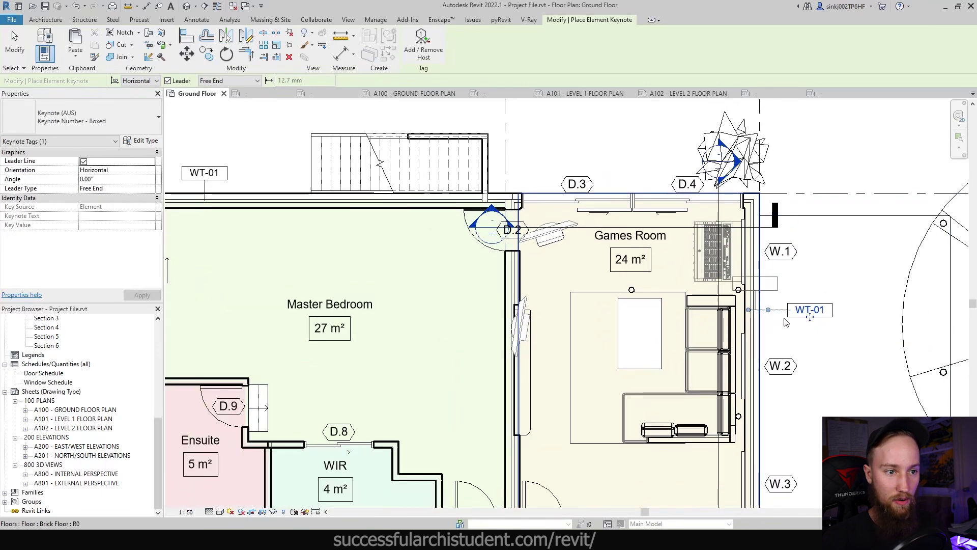
pyautogui.press('Escape')
pyautogui.press('Escape')
# - Place a text note reading wt-01 above the Master Bedroom wall, beside the WT-01 keynote tag
pyautogui.scroll(-1, 795, 320)
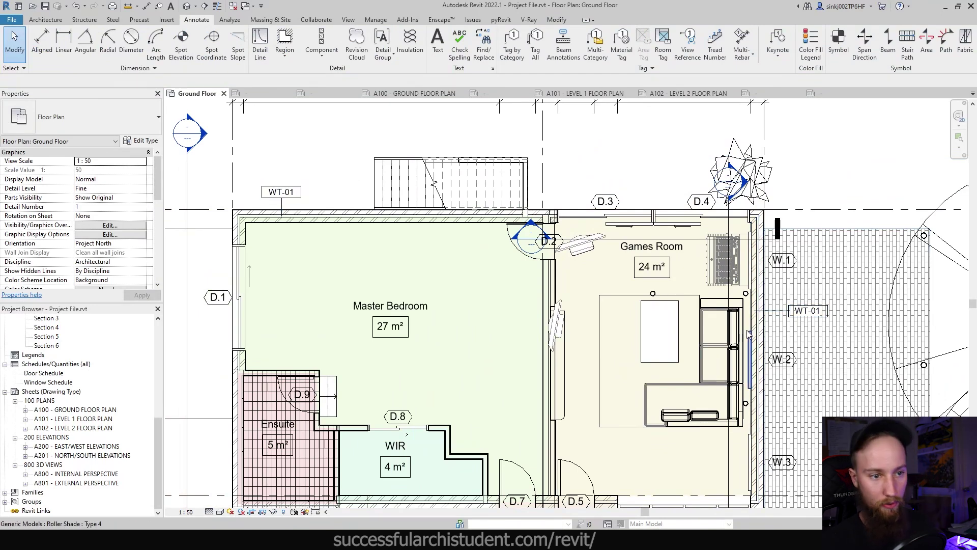
pyautogui.press('t')
pyautogui.press('x')
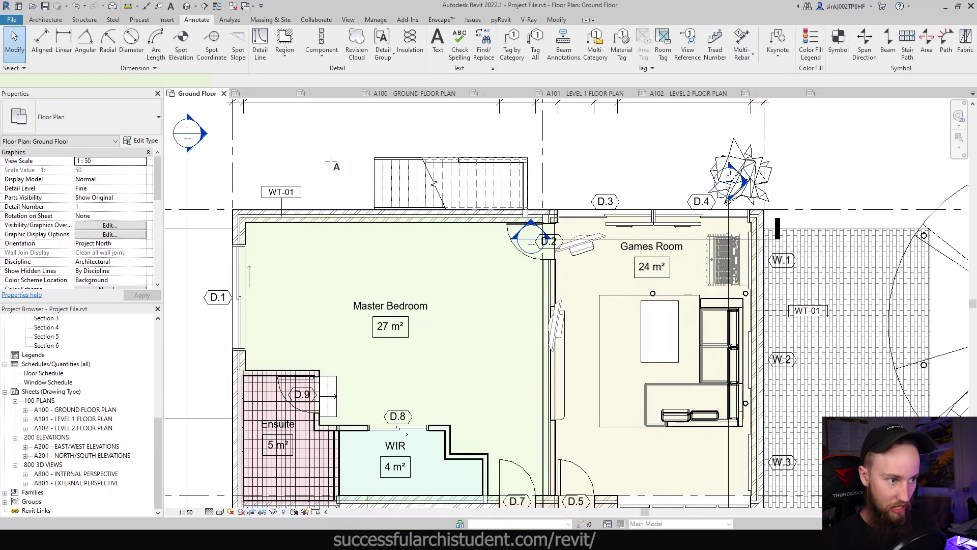
pyautogui.click(333, 177)
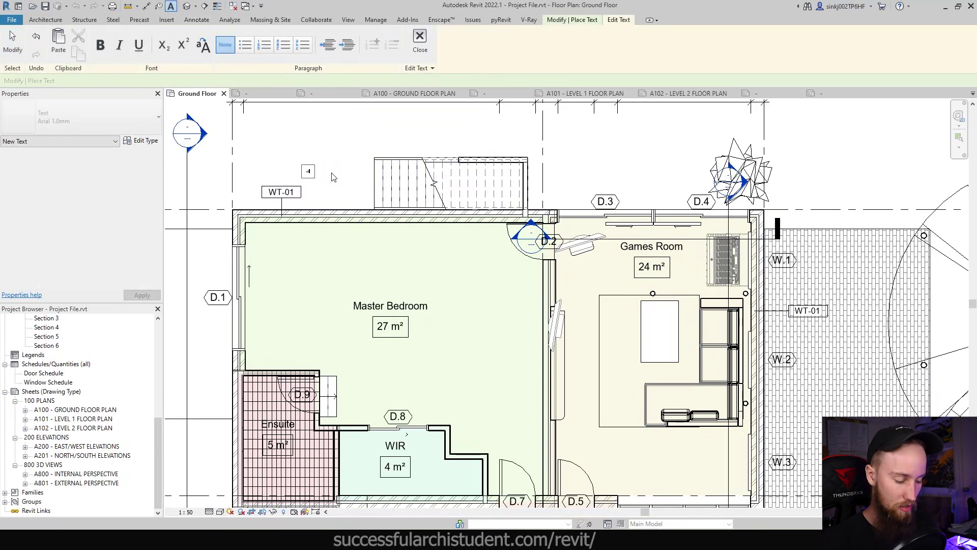
pyautogui.write('wt-01')
pyautogui.scroll(5, 328, 175)
pyautogui.press('Escape')
pyautogui.press('Escape')
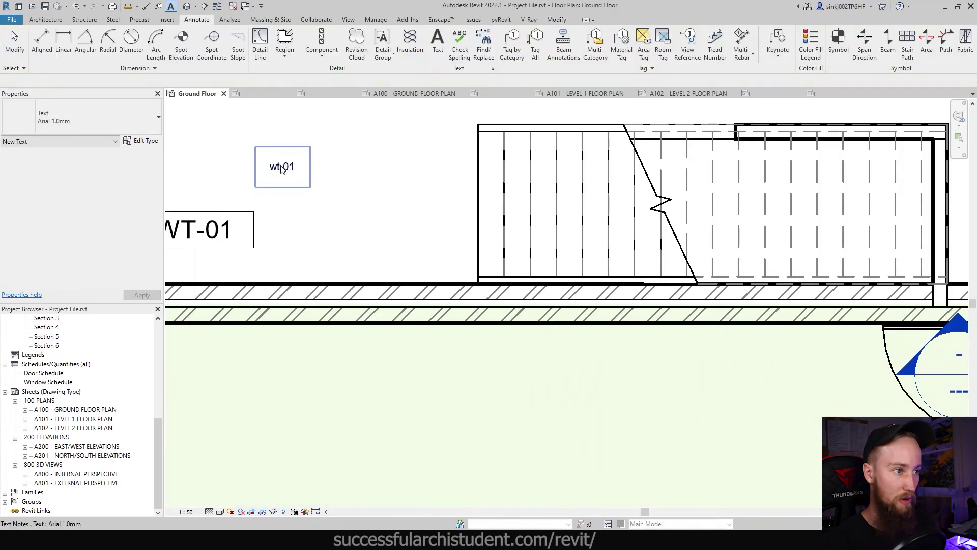
# - Add a leader to the wt-01 text note and point its arrow at the double brick wall
pyautogui.click(431, 35)
pyautogui.click(432, 36)
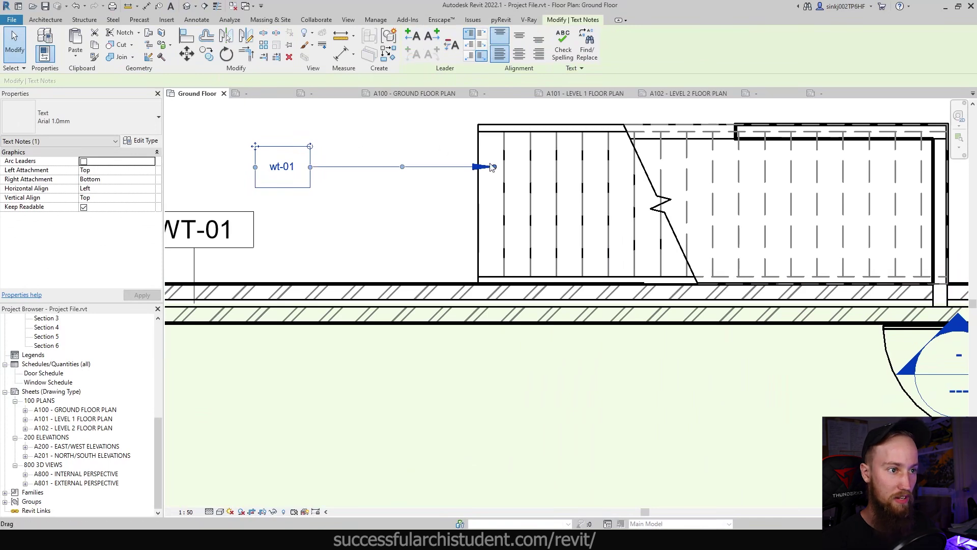
pyautogui.moveTo(493, 167)
pyautogui.mouseDown()
pyautogui.moveTo(430, 271)
pyautogui.moveTo(397, 295)
pyautogui.mouseUp()
pyautogui.click(355, 253)
# - Select the wt-01 text note above the Master Bedroom wall
pyautogui.scroll(-2, 355, 253)
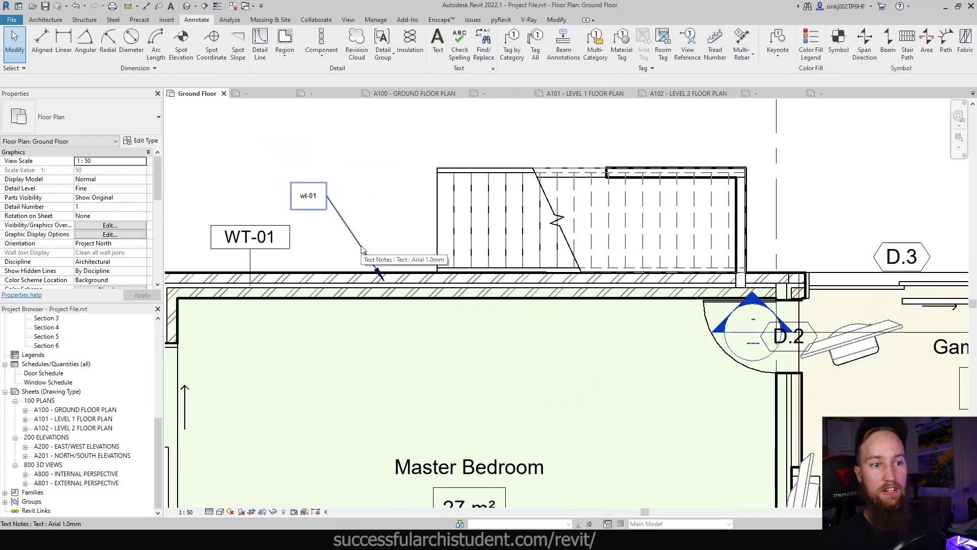
pyautogui.scroll(-2, 362, 245)
pyautogui.scroll(-2, 941, 349)
pyautogui.moveTo(941, 349); pyautogui.dragTo(816, 291, button='middle')
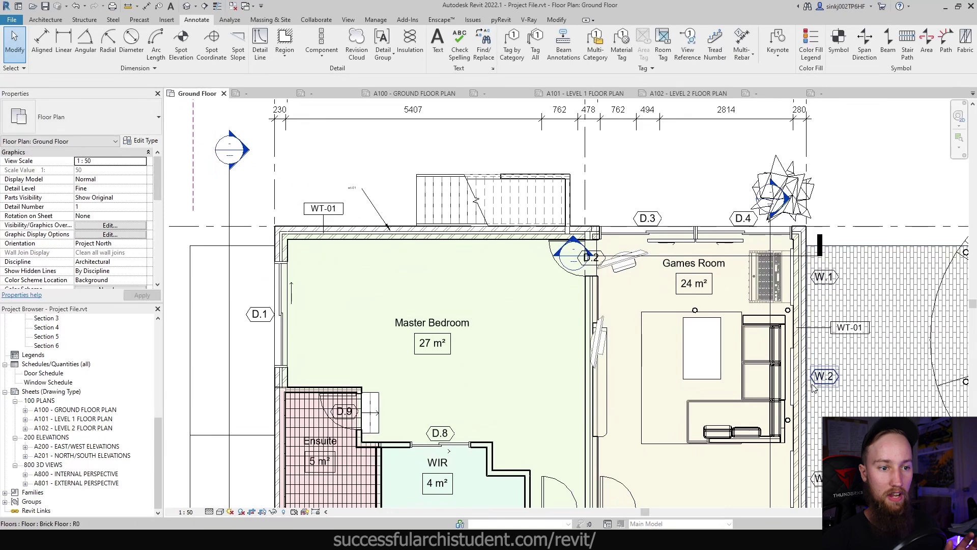
pyautogui.click(360, 189)
pyautogui.scroll(4, 361, 189)
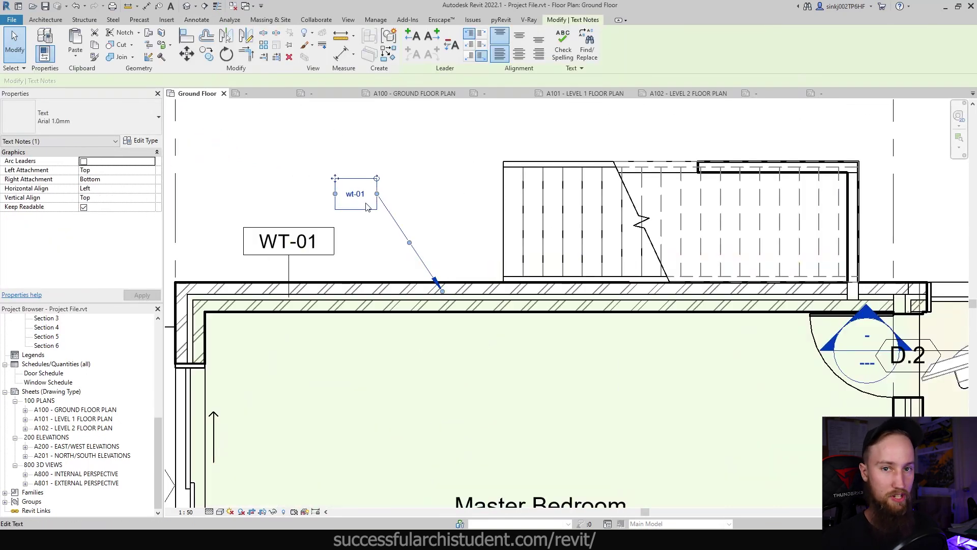
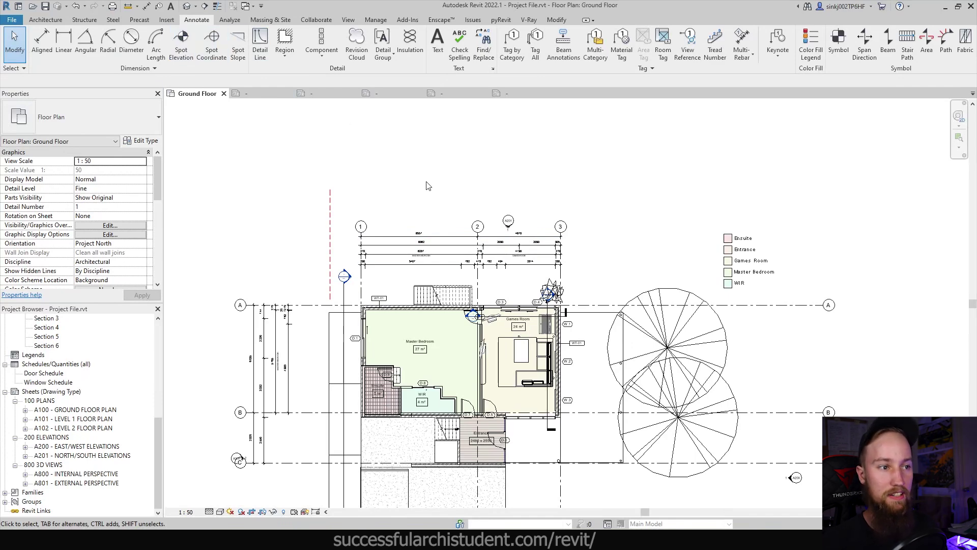
# - Open sheet A100 - GROUND FLOOR PLAN and examine the WT-01 keynote tags and the space around the plan
pyautogui.click(158, 465)
pyautogui.doubleClick(76, 410)
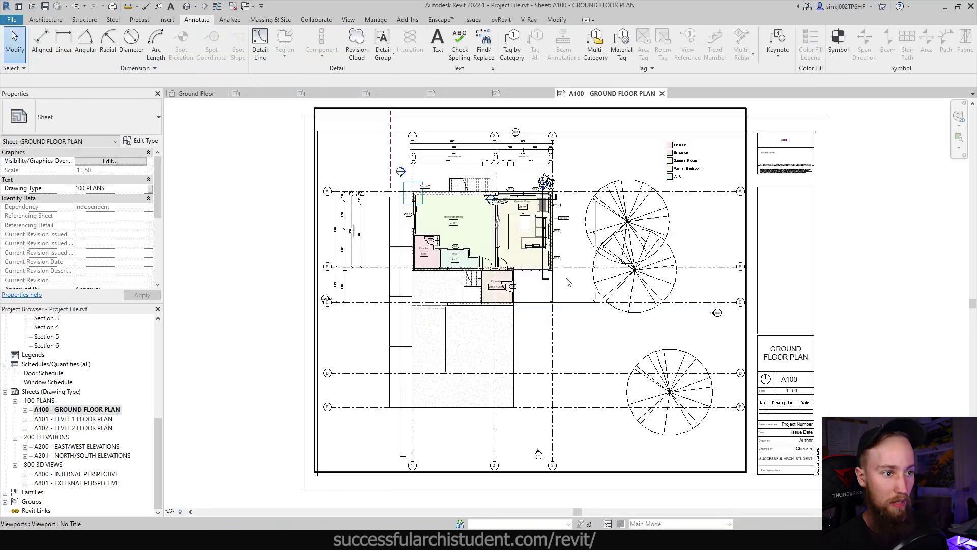
pyautogui.scroll(4, 385, 171)
pyautogui.scroll(2, 518, 235)
pyautogui.moveTo(690, 281); pyautogui.dragTo(458, 319, button='middle')
pyautogui.scroll(-5, 554, 307)
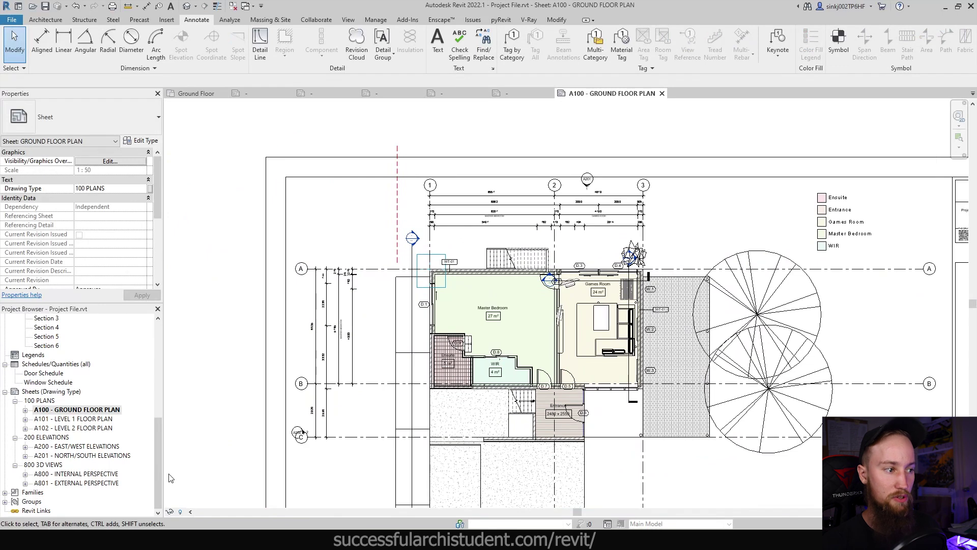
pyautogui.scroll(-2, 725, 222)
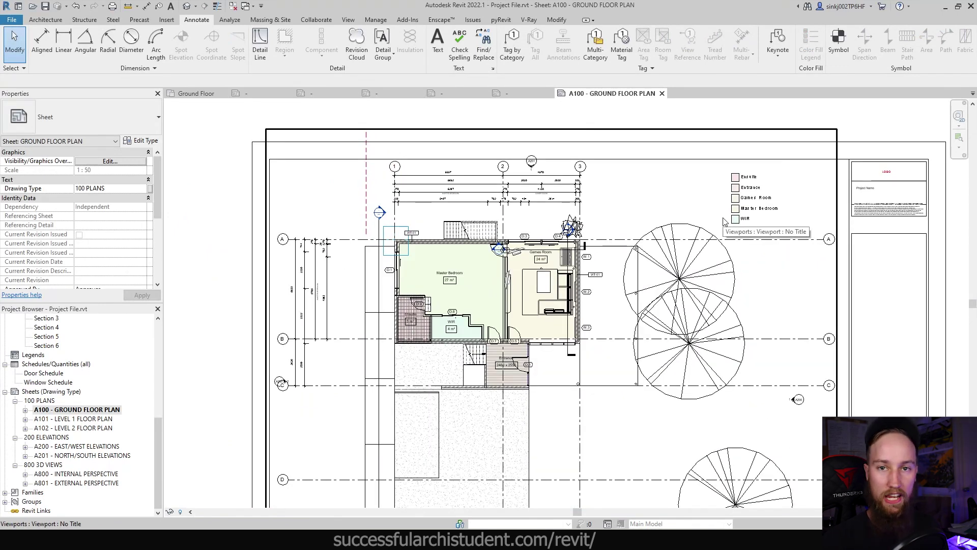
# - Create a new keynote legend with the Key Value and Keynote Text fields
pyautogui.scroll(1, 57, 473)
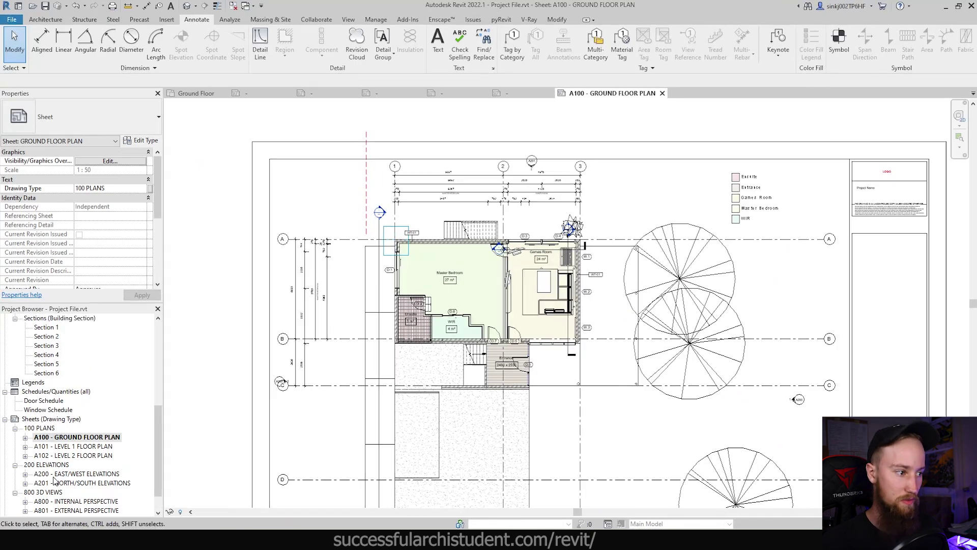
pyautogui.scroll(1, 64, 469)
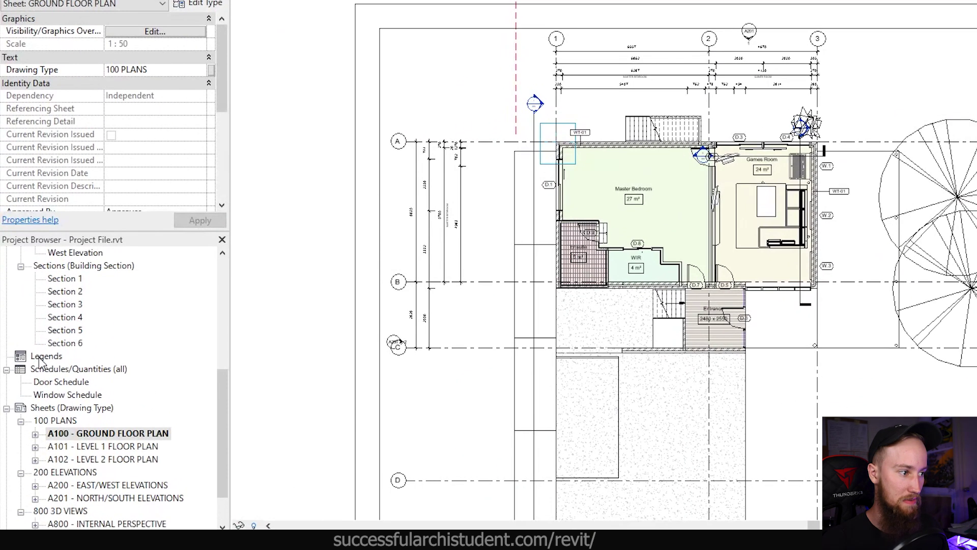
pyautogui.click(45, 357)
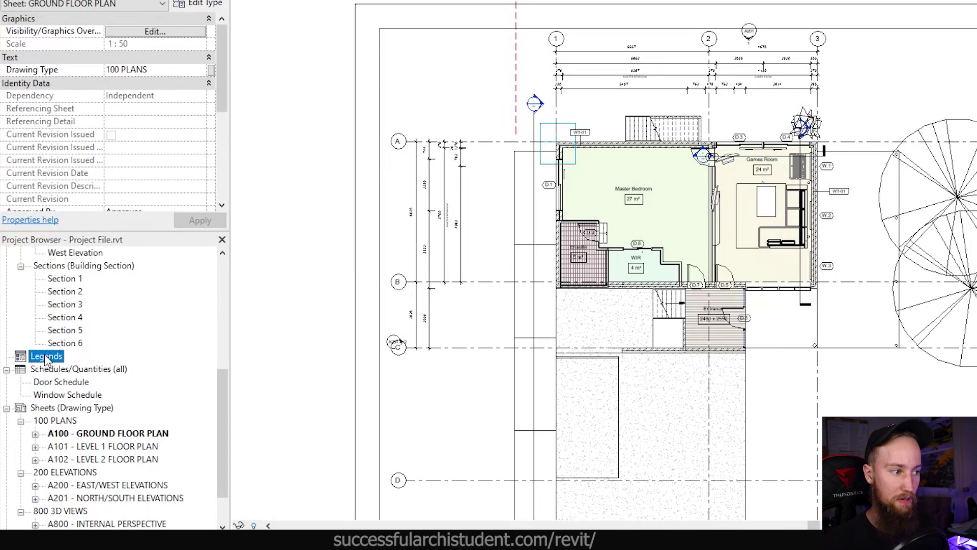
pyautogui.rightClick(46, 360)
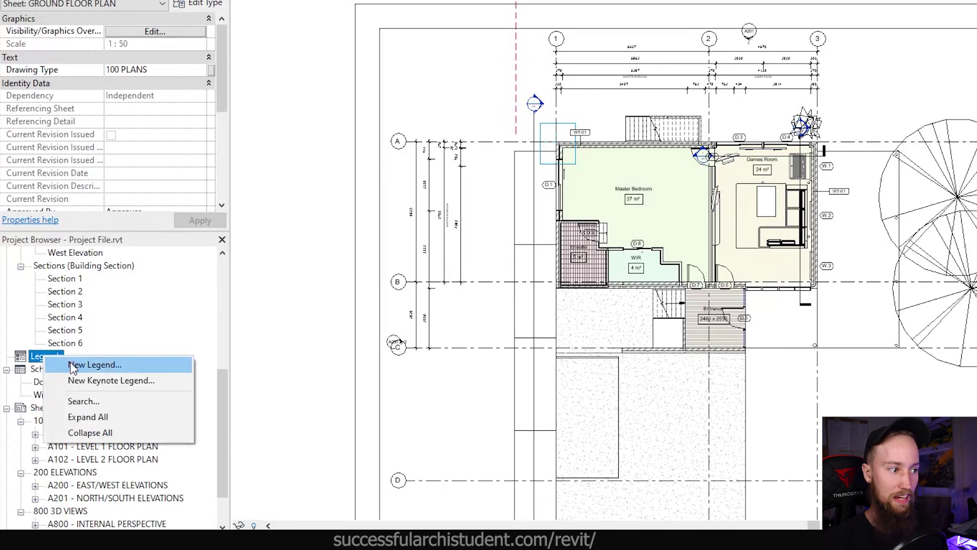
pyautogui.click(107, 379)
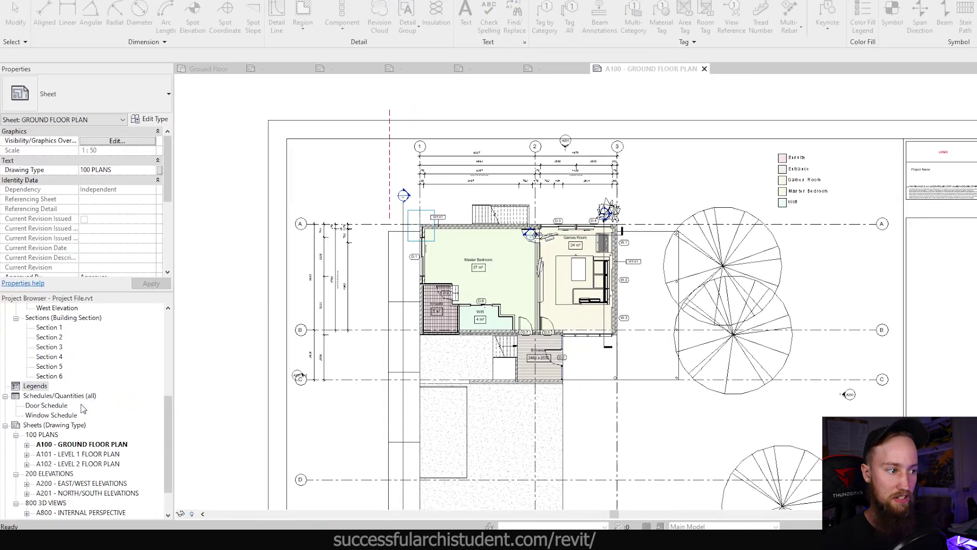
pyautogui.click(623, 208)
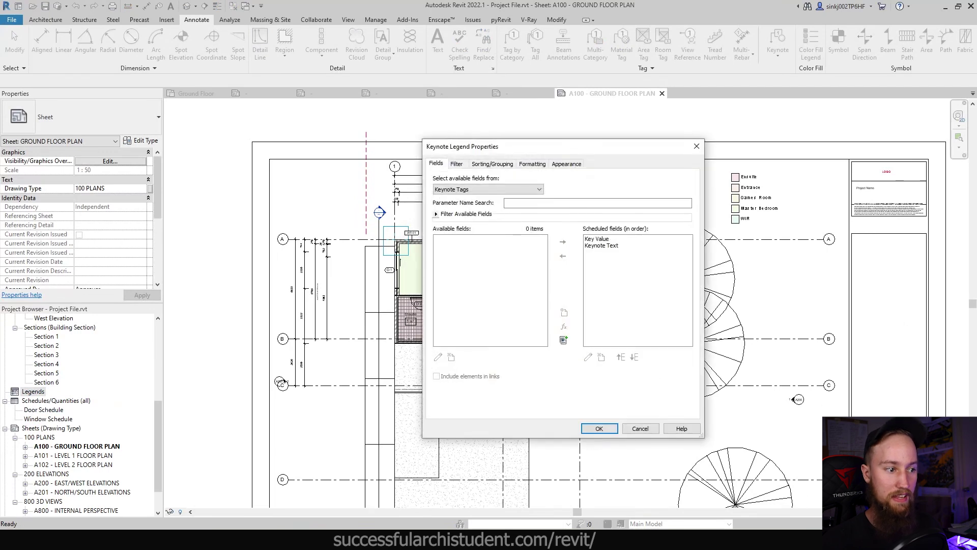
pyautogui.hotkey('alt', 'Tab')
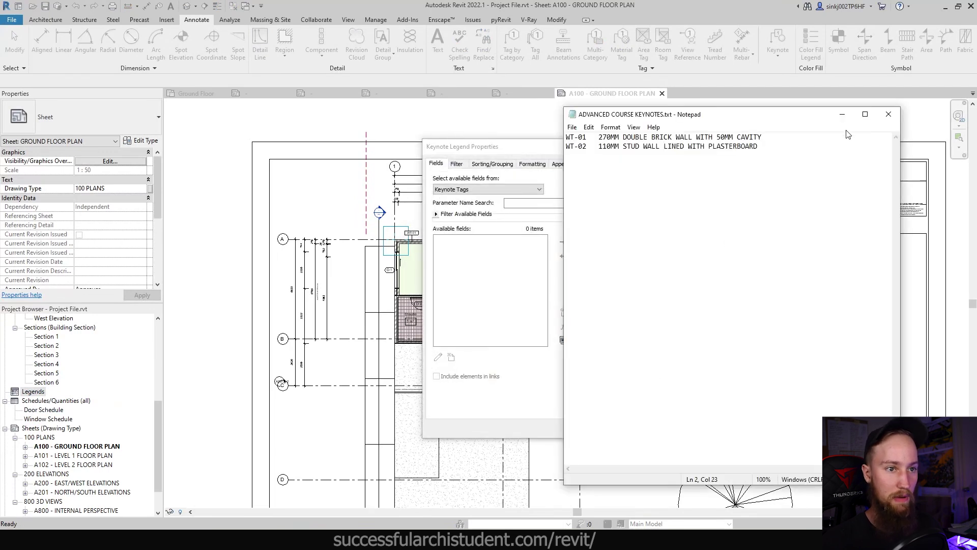
pyautogui.click(842, 116)
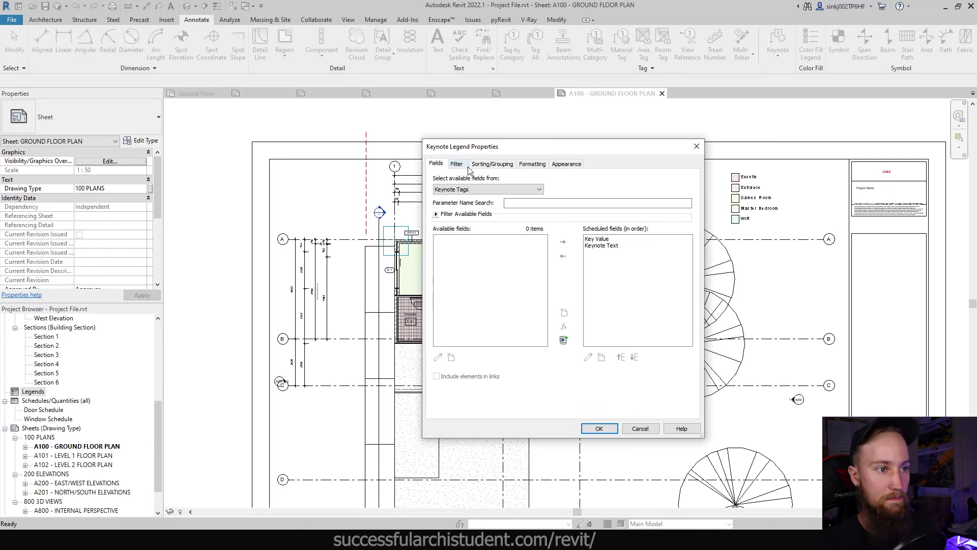
pyautogui.click(596, 429)
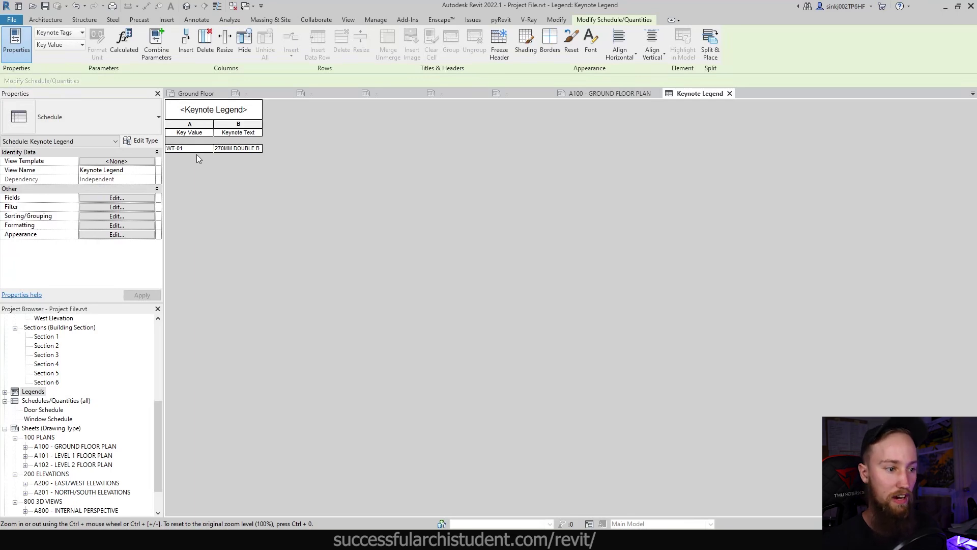
# - Place the Keynote Legend on sheet A100 - GROUND FLOOR PLAN, beside the trees near grid line A
pyautogui.hotkey('alt', 'Tab')
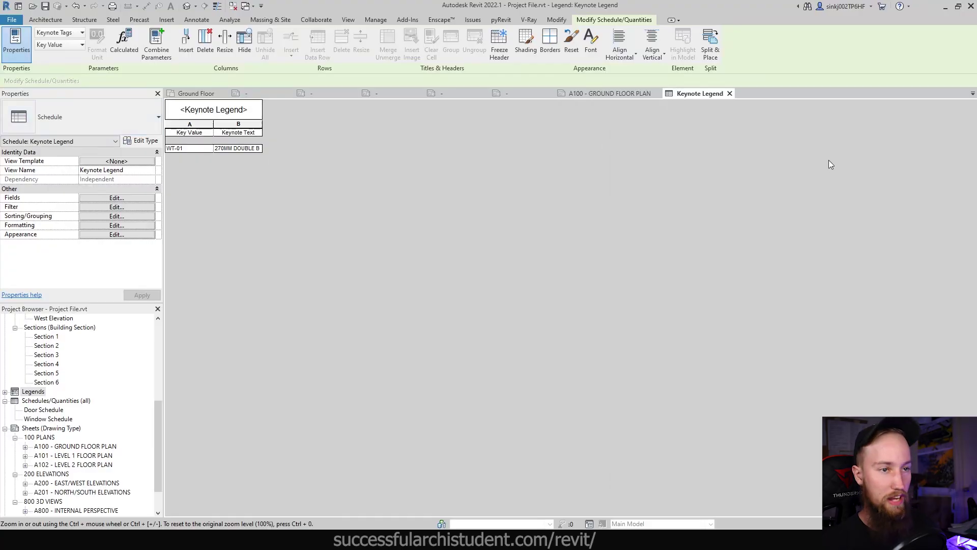
pyautogui.click(598, 97)
pyautogui.moveTo(647, 274); pyautogui.dragTo(613, 245, button='middle')
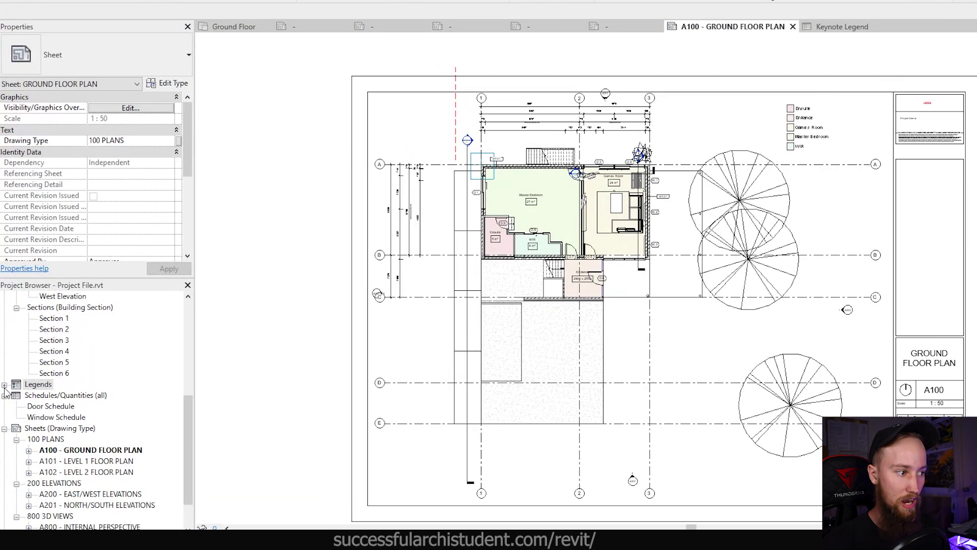
pyautogui.click(4, 385)
pyautogui.click(43, 396)
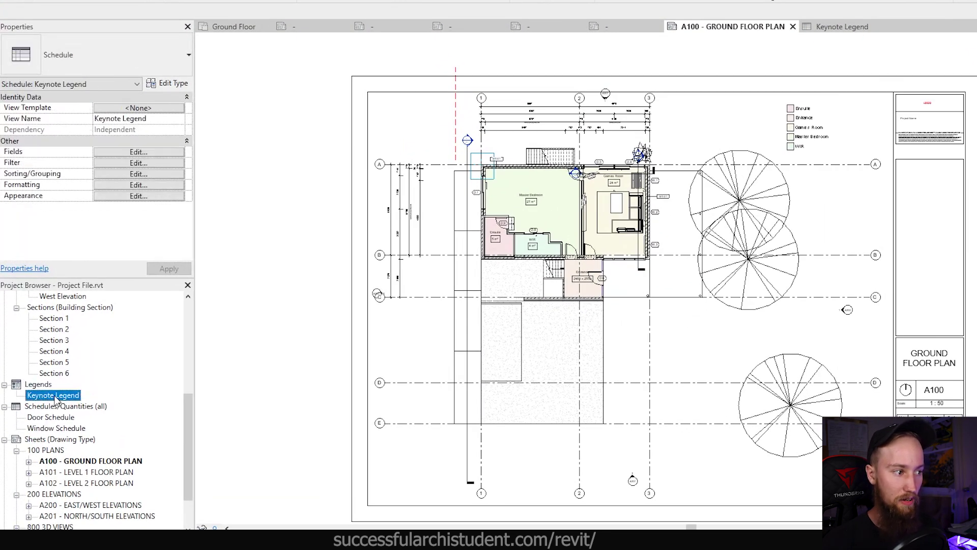
pyautogui.moveTo(615, 248); pyautogui.dragTo(842, 206)
pyautogui.click(842, 207)
pyautogui.scroll(3, 822, 206)
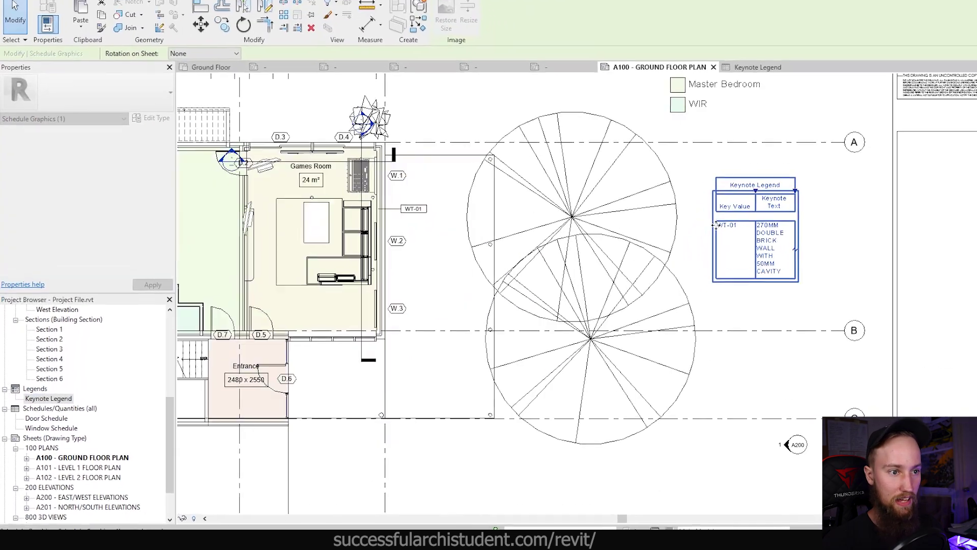
pyautogui.scroll(3, 716, 225)
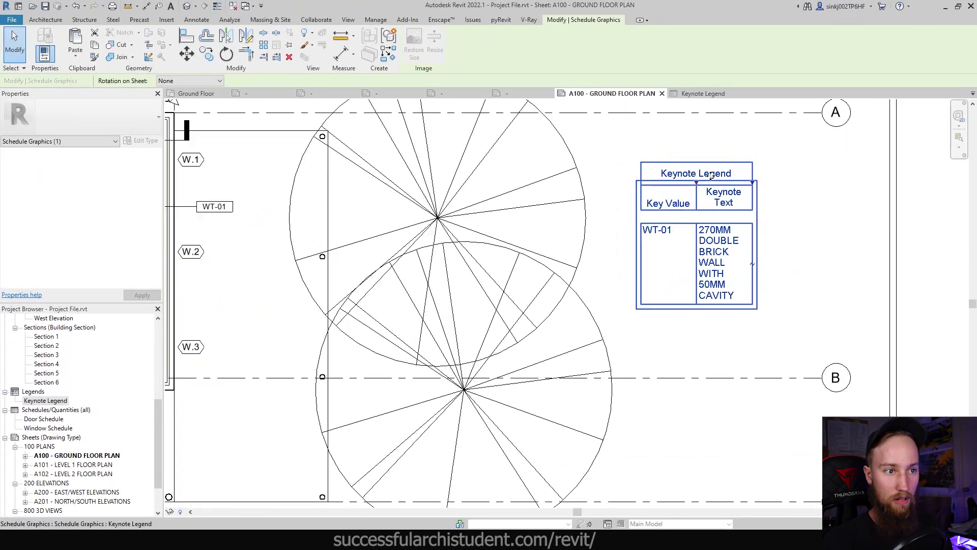
# - Move the keynote legend into the title block's empty panel and adjust both column widths so it fits inside the frame
pyautogui.moveTo(754, 186); pyautogui.dragTo(851, 187)
pyautogui.scroll(-3, 851, 187)
pyautogui.scroll(2, 814, 260)
pyautogui.moveTo(635, 277); pyautogui.dragTo(752, 254)
pyautogui.scroll(2, 763, 258)
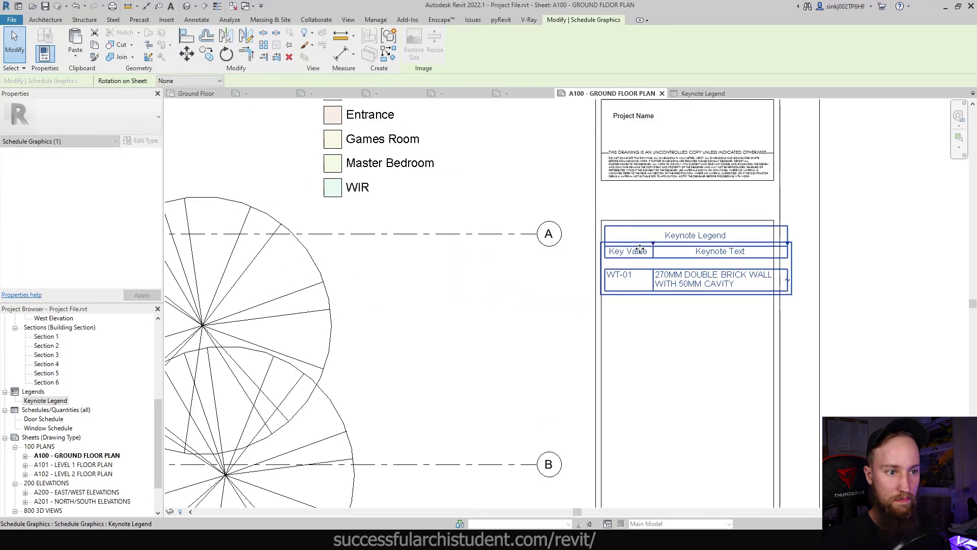
pyautogui.moveTo(653, 243); pyautogui.dragTo(634, 245)
pyautogui.moveTo(648, 276); pyautogui.dragTo(648, 276)
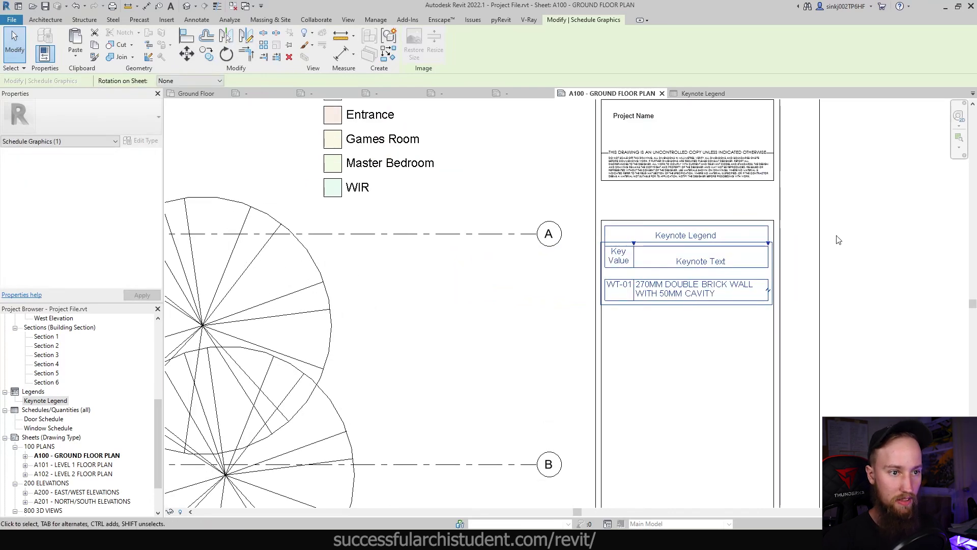
pyautogui.click(688, 360)
# - Compare the WT-01 wall tags on the ground floor plan with the keynote legend entry in the title block
pyautogui.scroll(-2, 712, 381)
pyautogui.moveTo(722, 430); pyautogui.dragTo(839, 378, button='middle')
pyautogui.scroll(1, 839, 377)
pyautogui.moveTo(363, 244); pyautogui.dragTo(472, 300, button='middle')
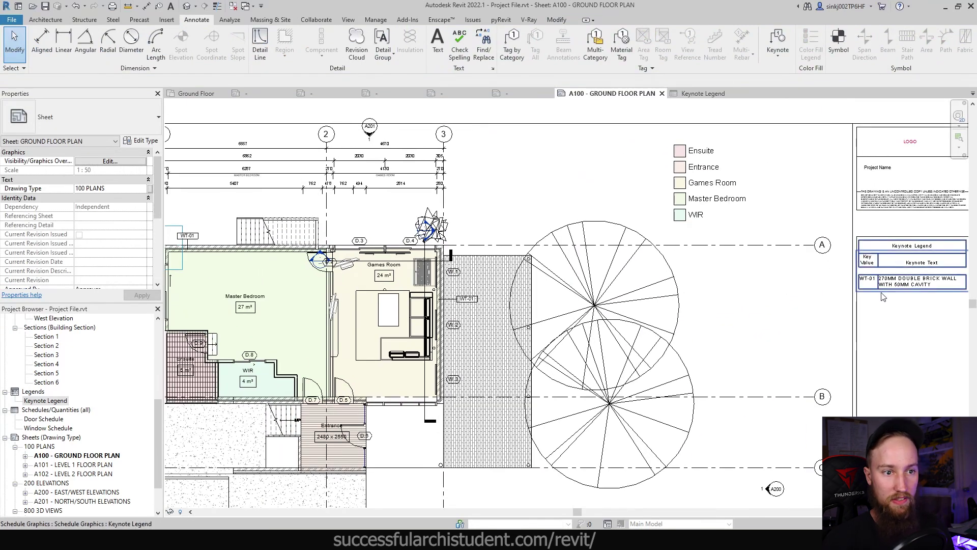
pyautogui.moveTo(921, 289); pyautogui.dragTo(854, 309, button='middle')
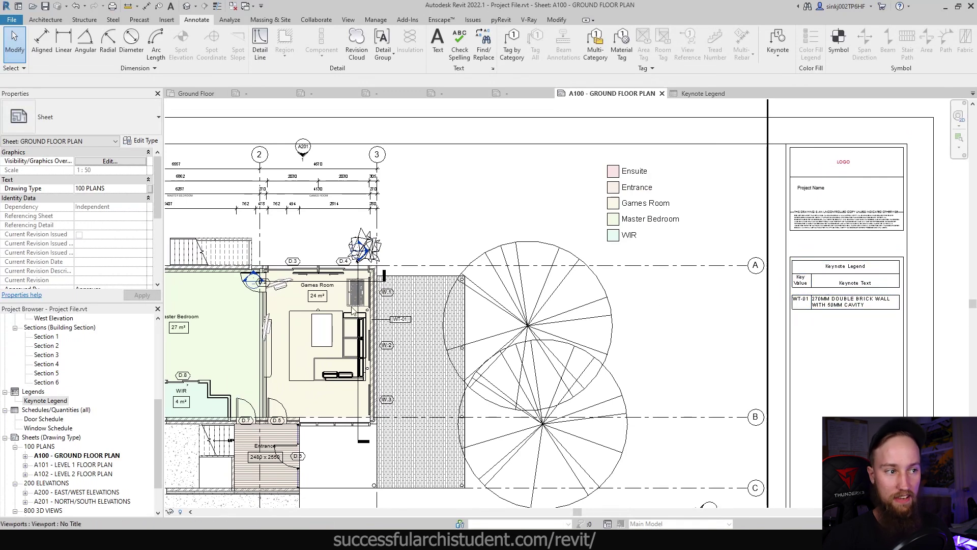
pyautogui.click(849, 286)
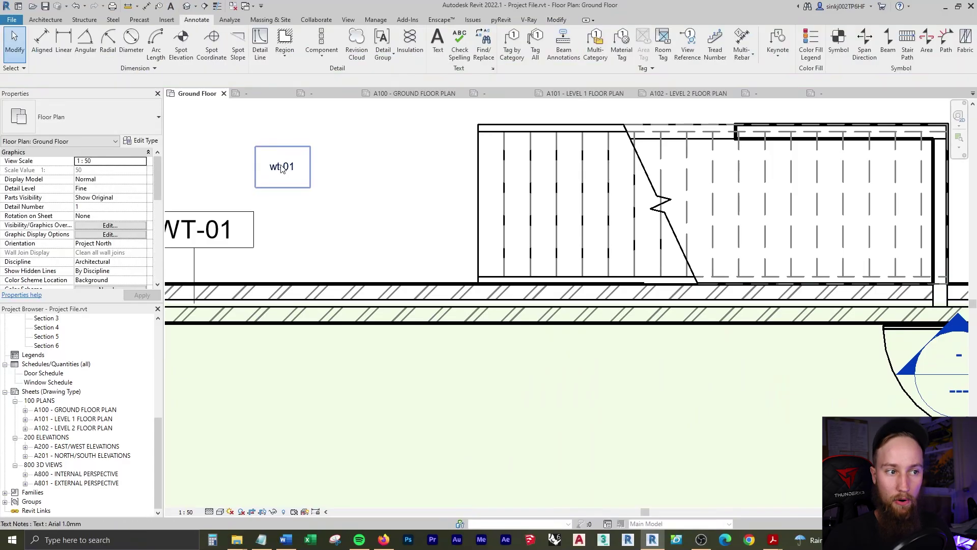
# - Add a leader to the wt-01 text note on the Ground Floor plan and point its arrow at the Master Bedroom's double brick wall
pyautogui.click(429, 41)
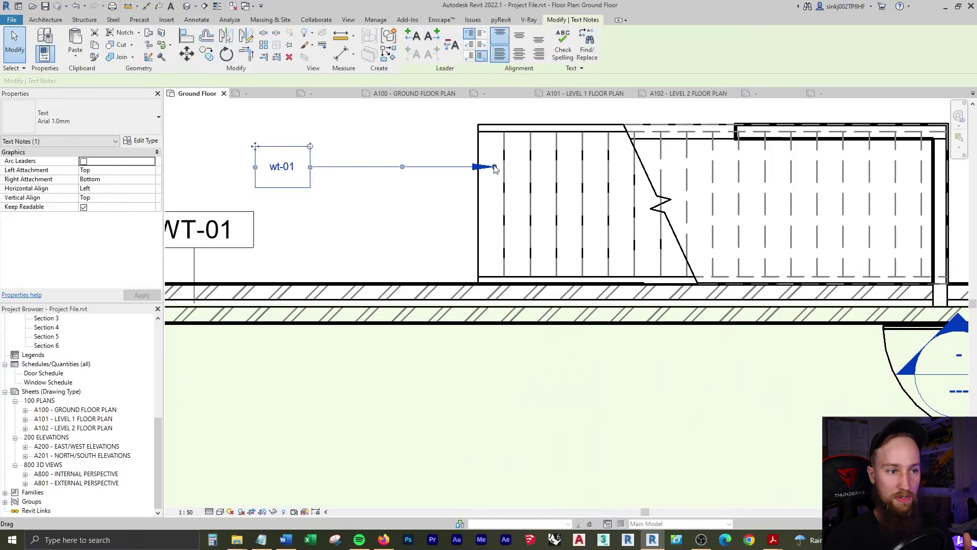
pyautogui.moveTo(495, 168); pyautogui.dragTo(394, 275)
pyautogui.press('Escape')
pyautogui.scroll(-5, 376, 259)
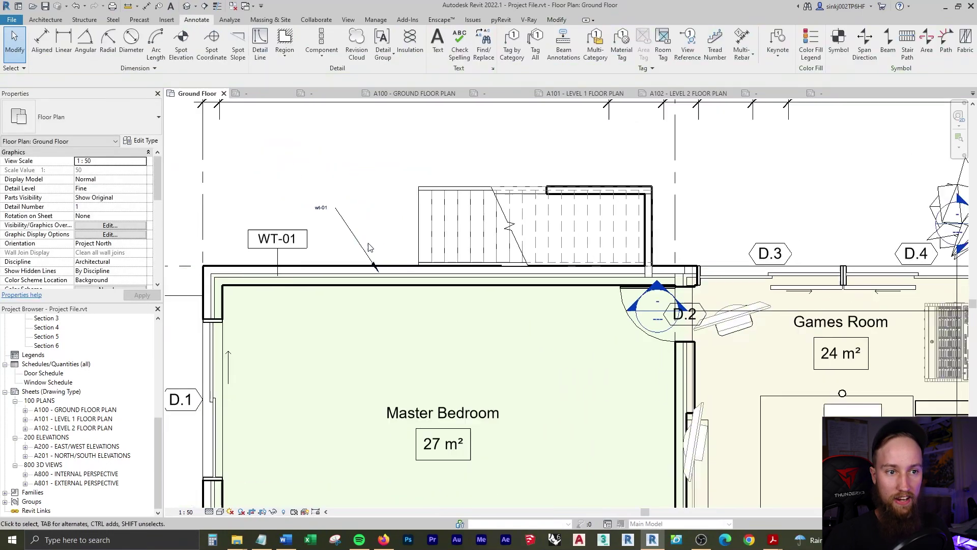
pyautogui.scroll(-2, 370, 248)
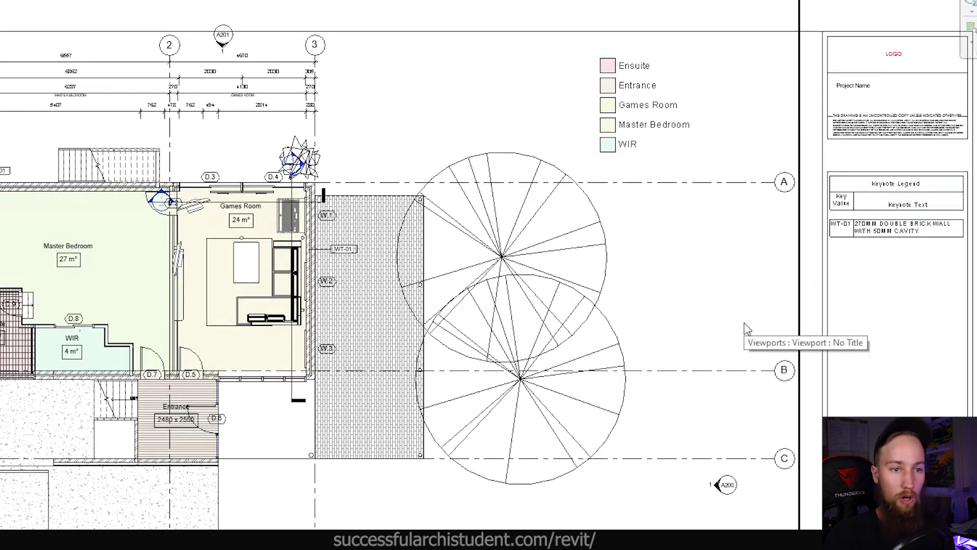
# - Switch to the keynote file in Notepad, change the WT-01 wall thickness to 250MM and save the file
pyautogui.hotkey('alt', 'Tab')
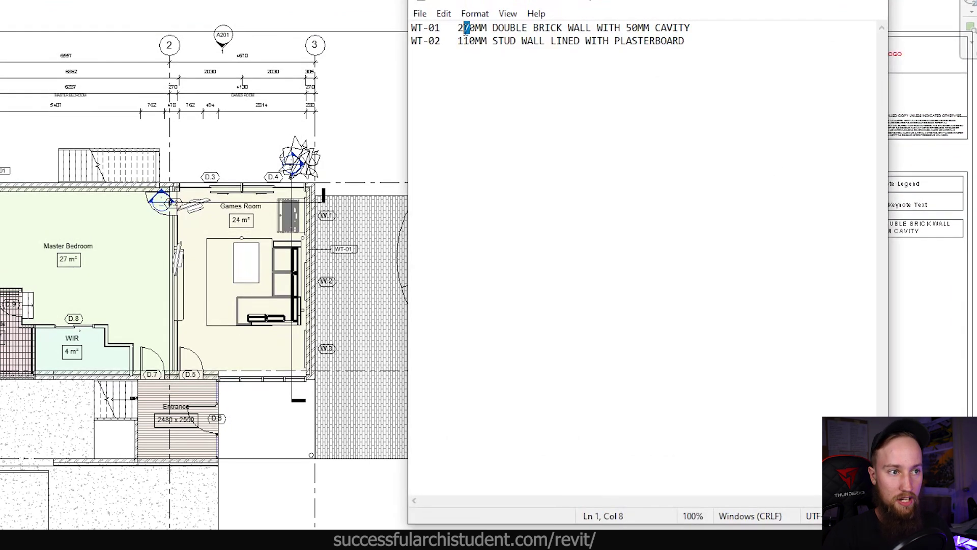
pyautogui.click(419, 14)
pyautogui.click(438, 80)
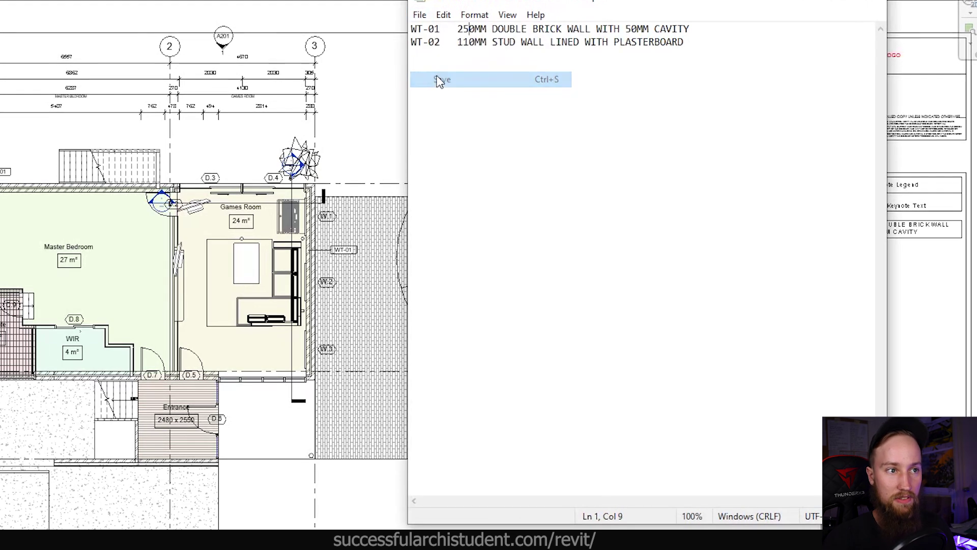
pyautogui.click(817, 0)
# - Reload the ADVANCED COURSE KEYNOTES.txt keynote table through the Keynoting Settings in Revit
pyautogui.click(705, 0)
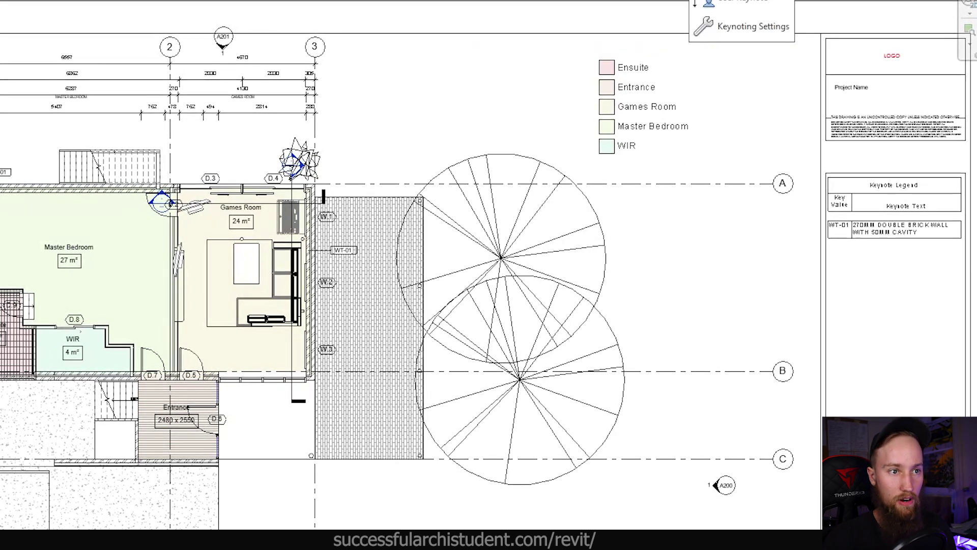
pyautogui.click(730, 25)
pyautogui.click(206, 111)
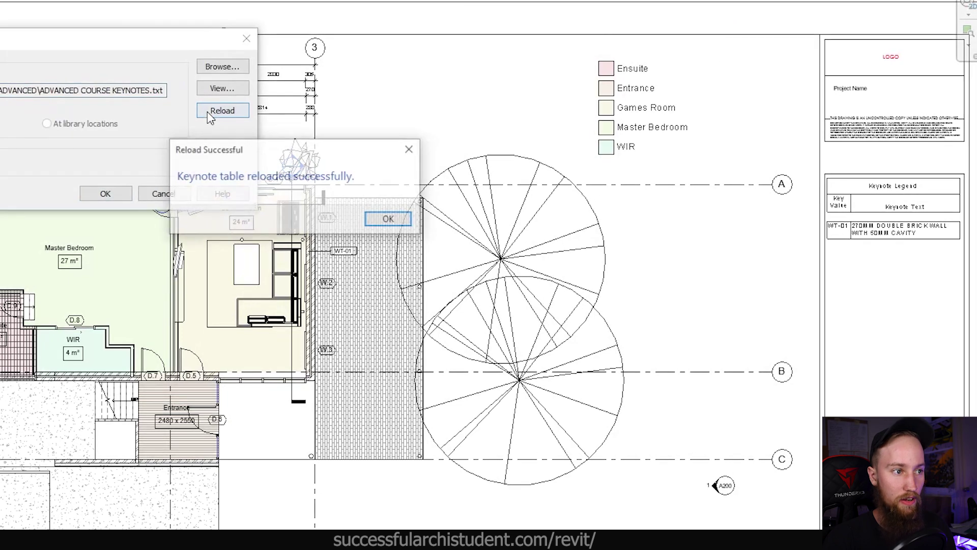
pyautogui.click(388, 218)
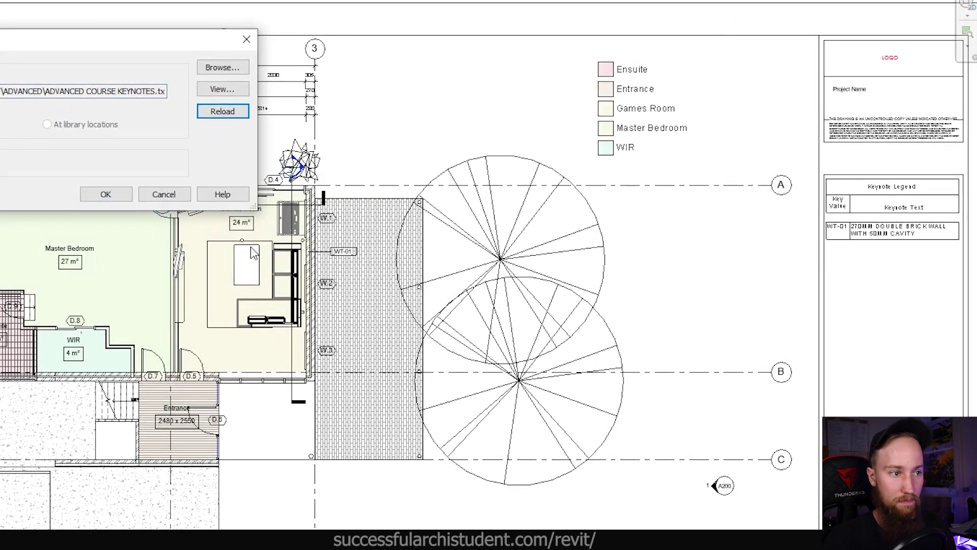
pyautogui.click(105, 194)
# - Check the WT-01 description in the sheet's keynote legend and the WT-01 tag beside the Games Room wall
pyautogui.click(890, 231)
pyautogui.scroll(4, 897, 224)
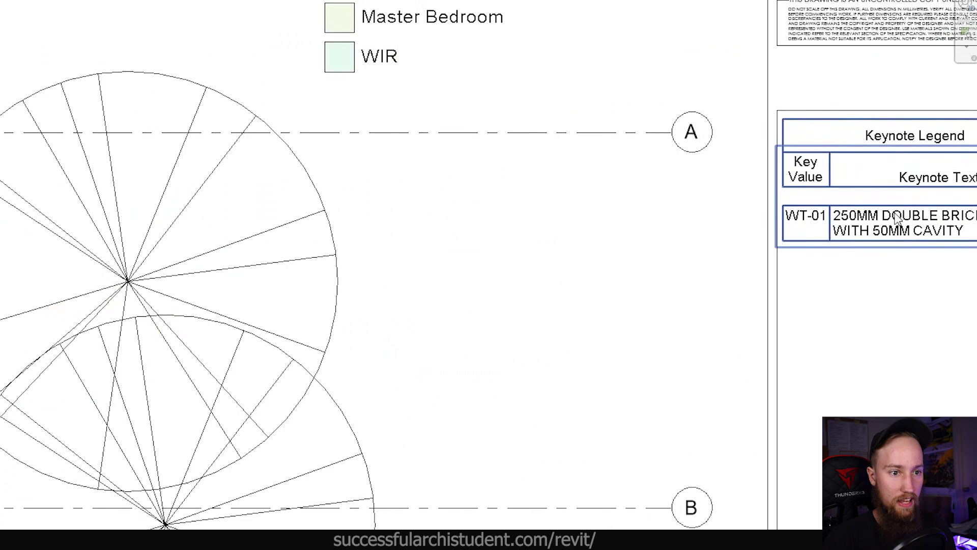
pyautogui.moveTo(897, 219); pyautogui.dragTo(817, 264, button='middle')
pyautogui.scroll(-2, 480, 240)
pyautogui.scroll(3, 173, 253)
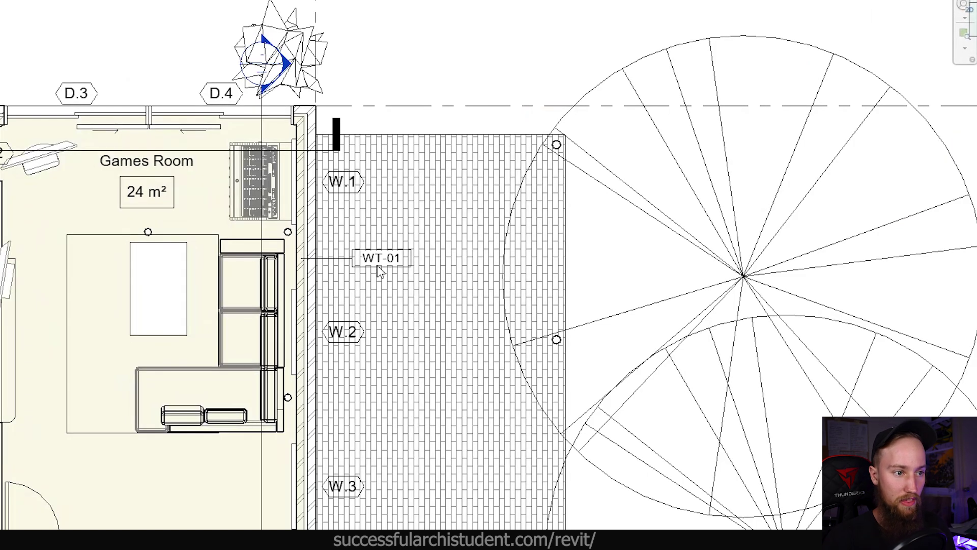
pyautogui.scroll(-2, 377, 267)
# - Set the WT-01 wall thickness to 270MM in the Notepad keynote file and save it
pyautogui.moveTo(976, 44); pyautogui.dragTo(465, 44)
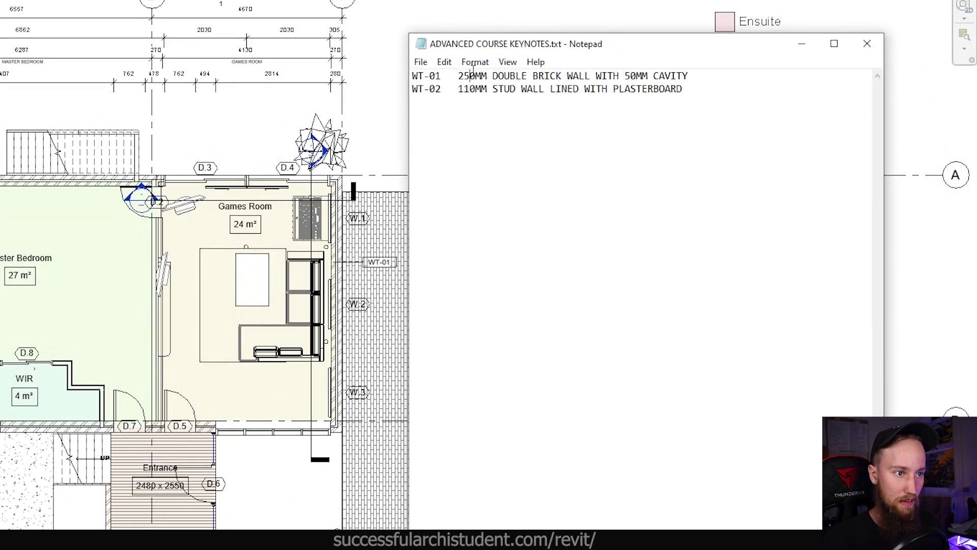
pyautogui.write('7')
pyautogui.hotkey('ctrl', 's')
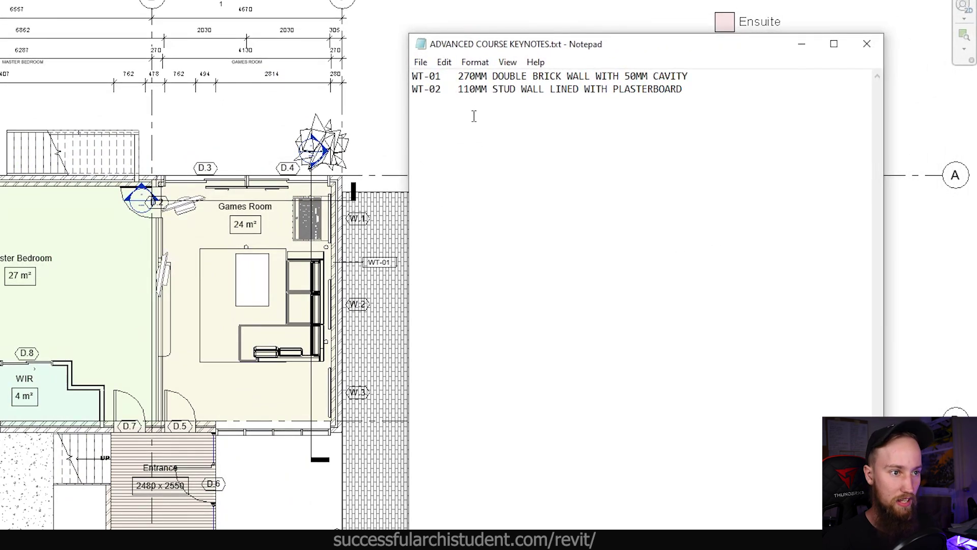
# - Switch back to Revit and reload the ADVANCED COURSE KEYNOTES.txt keynote table through the Keynoting Settings
pyautogui.hotkey('alt', 'Tab')
pyautogui.click(778, 46)
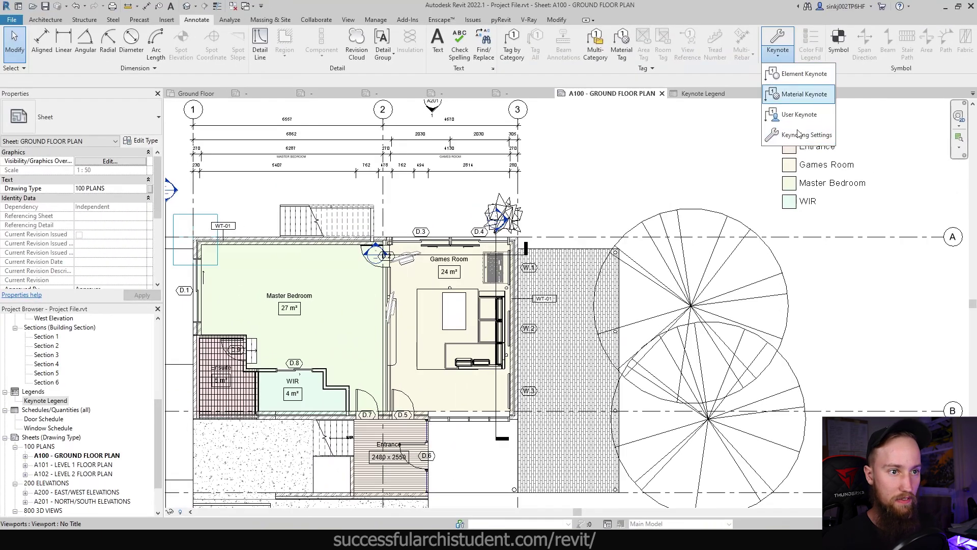
pyautogui.click(798, 133)
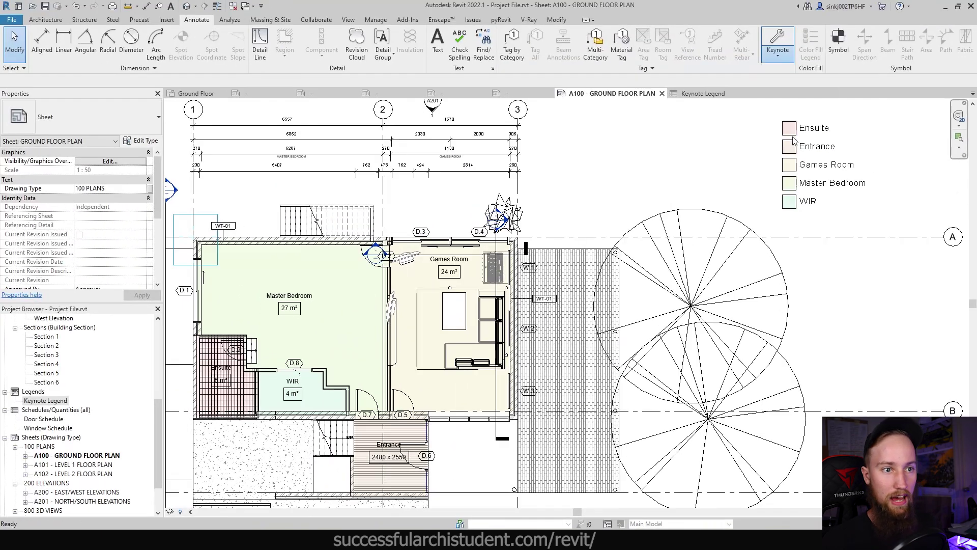
pyautogui.click(439, 196)
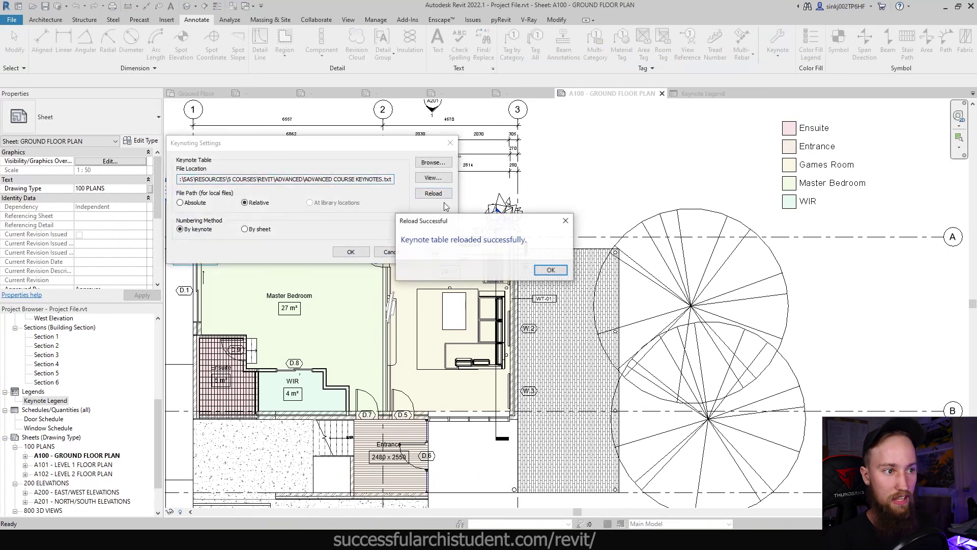
pyautogui.click(550, 270)
pyautogui.click(351, 252)
# - Activate the ground floor plan viewport and tag the WIR's timber stud wall with a WT-02 element keynote
pyautogui.scroll(-5, 379, 356)
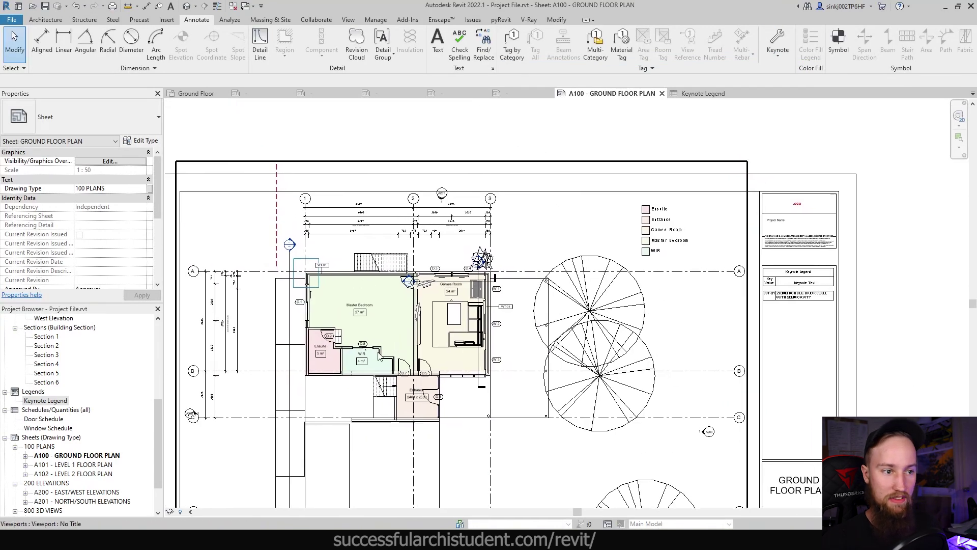
pyautogui.doubleClick(380, 356)
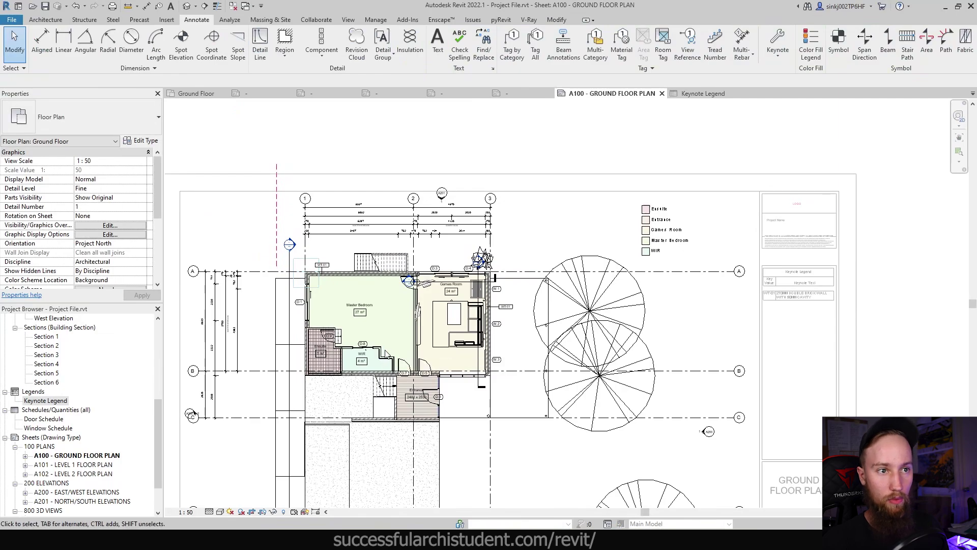
pyautogui.click(783, 56)
pyautogui.click(792, 75)
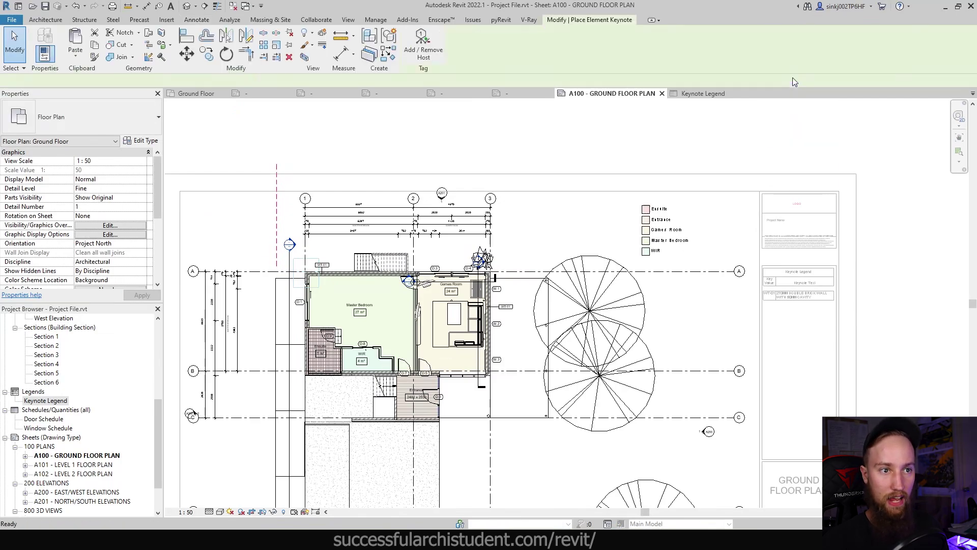
pyautogui.scroll(5, 380, 349)
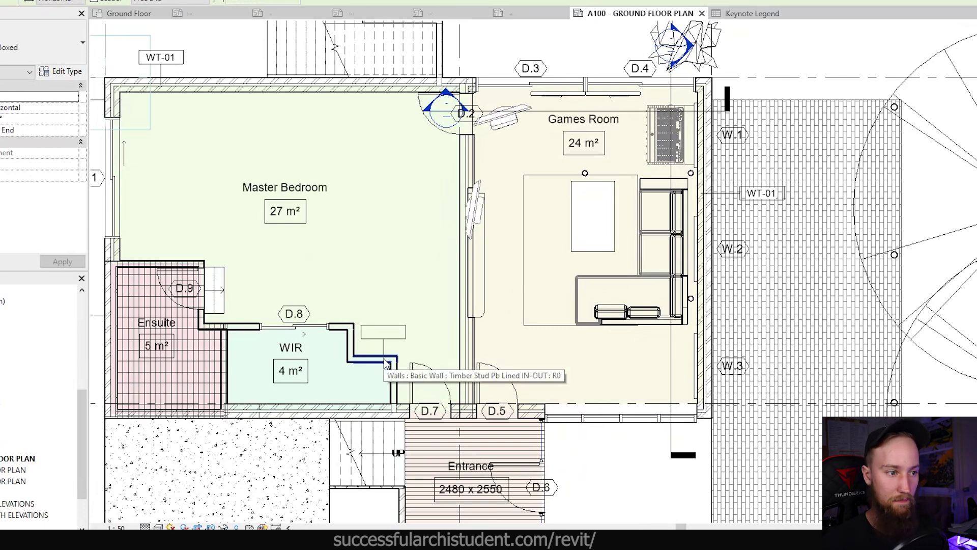
pyautogui.click(387, 333)
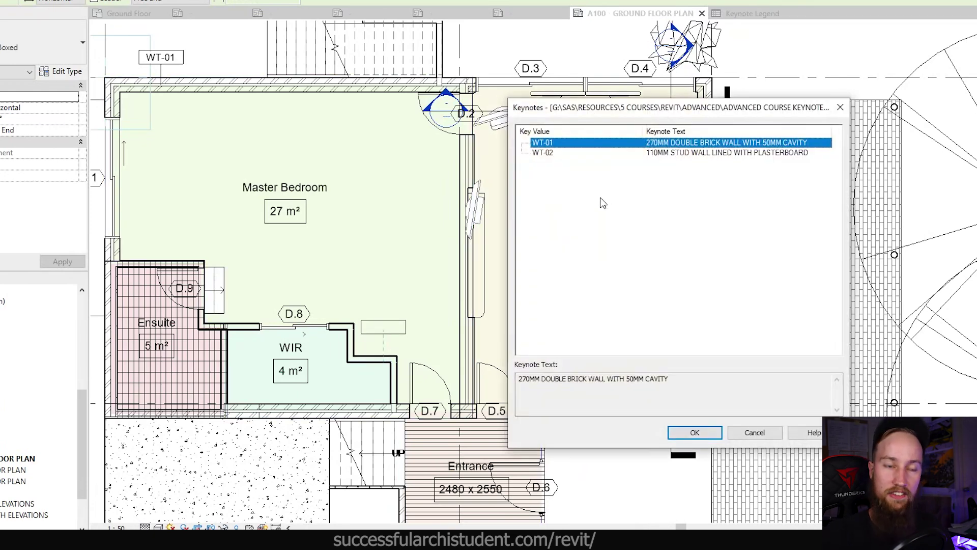
pyautogui.click(559, 160)
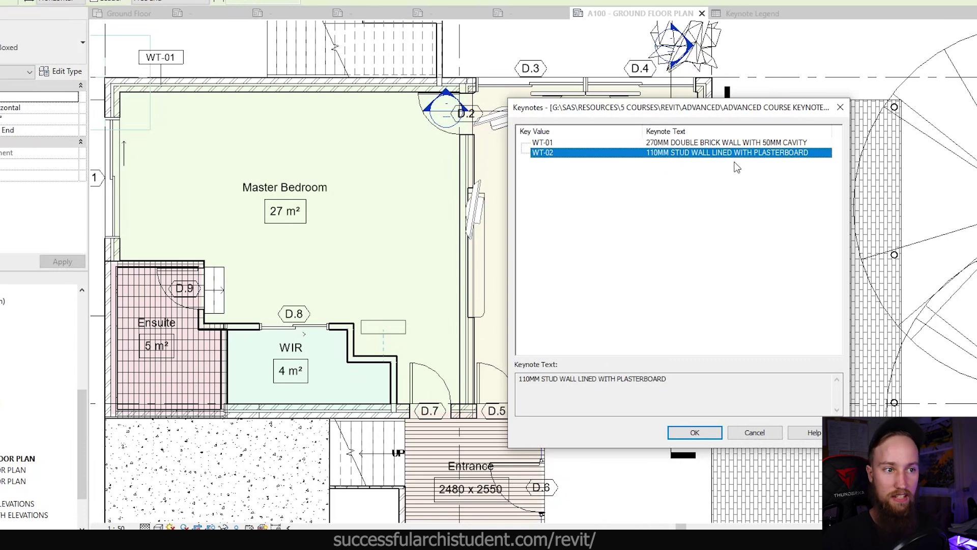
pyautogui.click(695, 432)
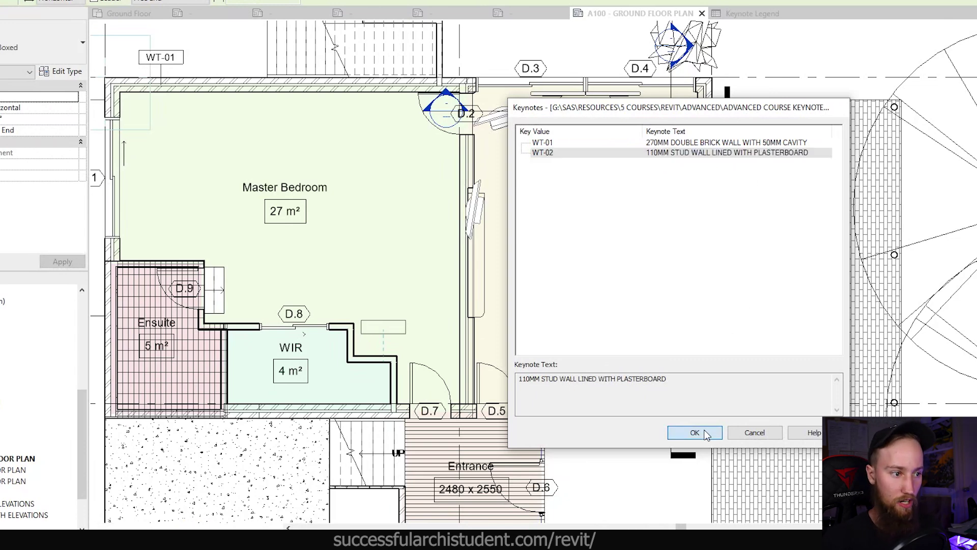
pyautogui.press('Escape')
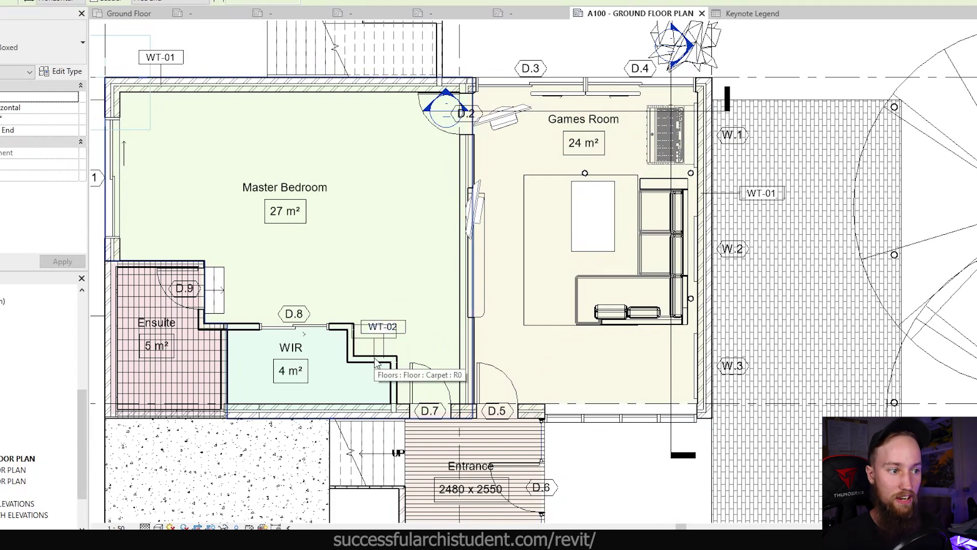
pyautogui.press('Escape')
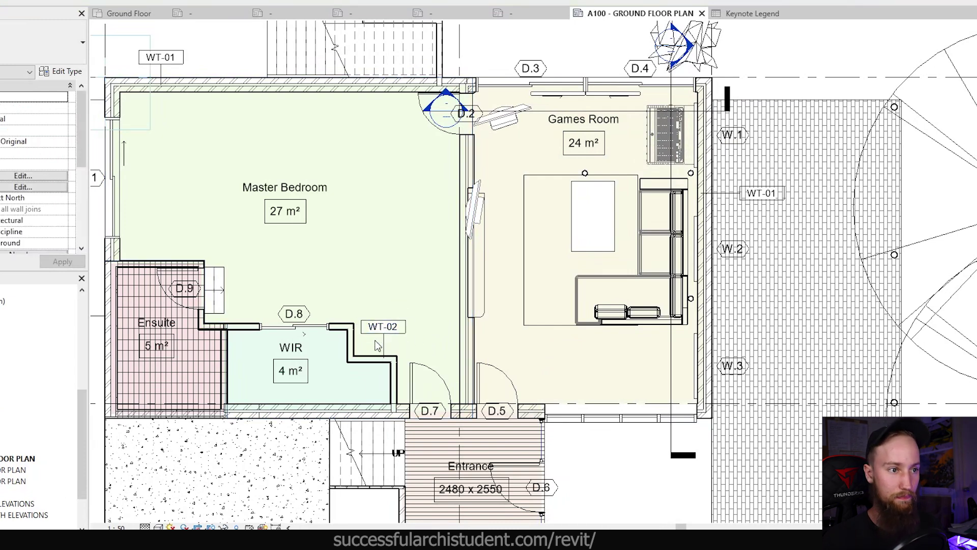
# - Check the WT-01 and WT-02 descriptions in the sheet's keynote legend against the keynote file in Notepad
pyautogui.scroll(-5, 458, 283)
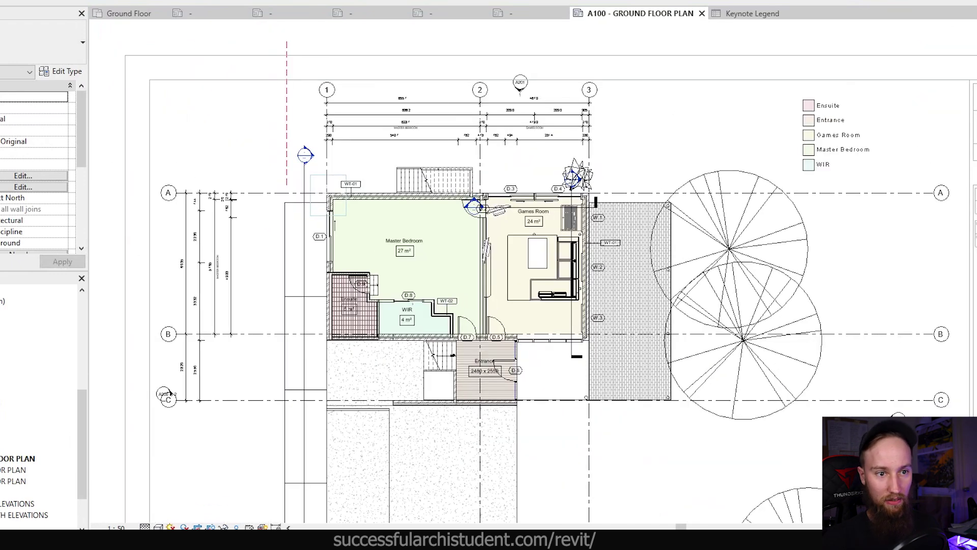
pyautogui.scroll(-3, 780, 275)
pyautogui.scroll(4, 865, 266)
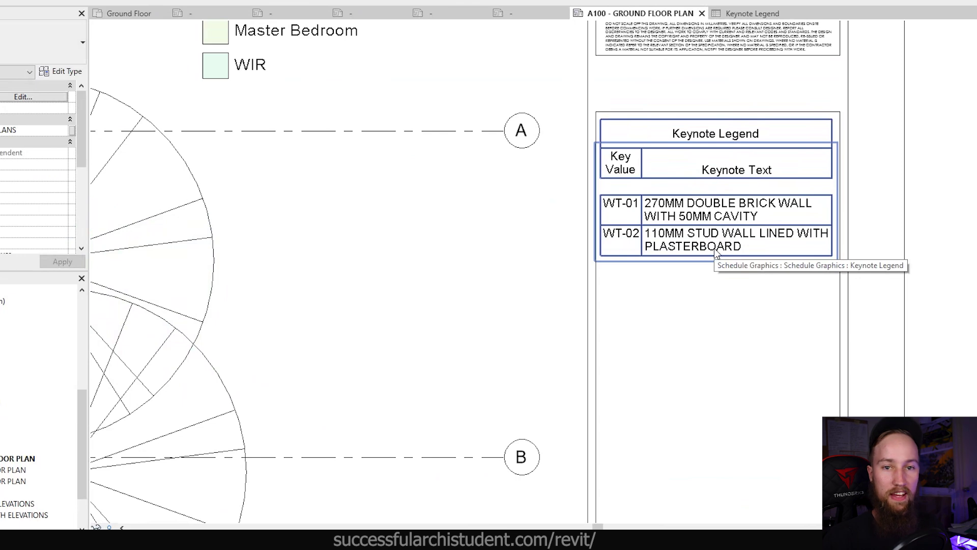
pyautogui.scroll(-2, 715, 249)
pyautogui.moveTo(976, 99); pyautogui.dragTo(678, 50)
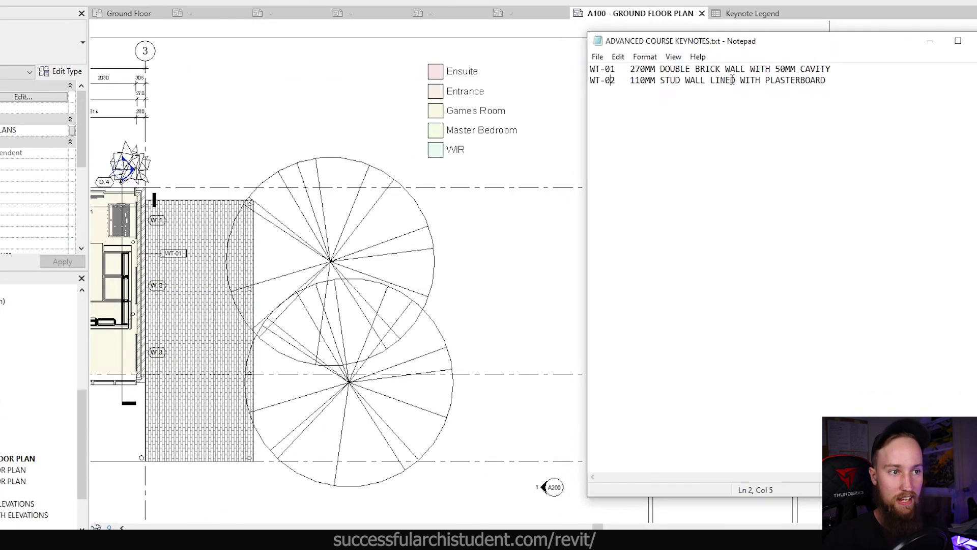
pyautogui.hotkey('alt', 'Tab')
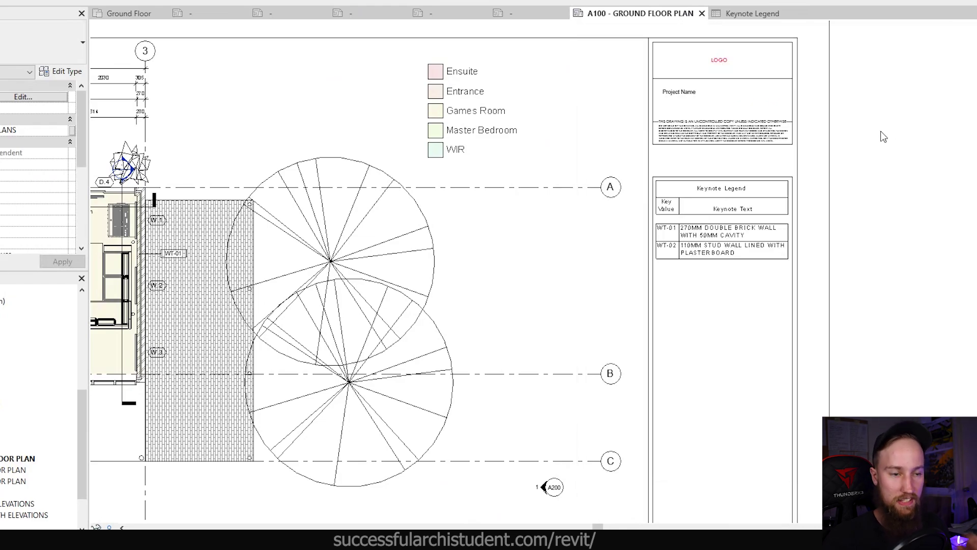
# - Open the A101 - LEVEL 1 FLOOR PLAN sheet and look over its plan and title block area
pyautogui.scroll(-3, 860, 179)
pyautogui.moveTo(774, 259); pyautogui.dragTo(974, 246, button='middle')
pyautogui.click(2, 471)
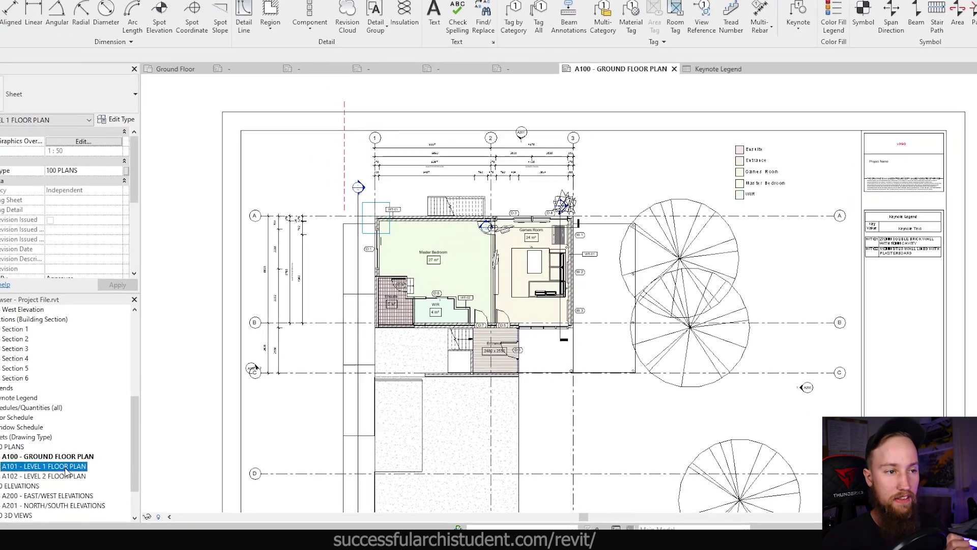
pyautogui.doubleClick(61, 467)
pyautogui.scroll(3, 478, 242)
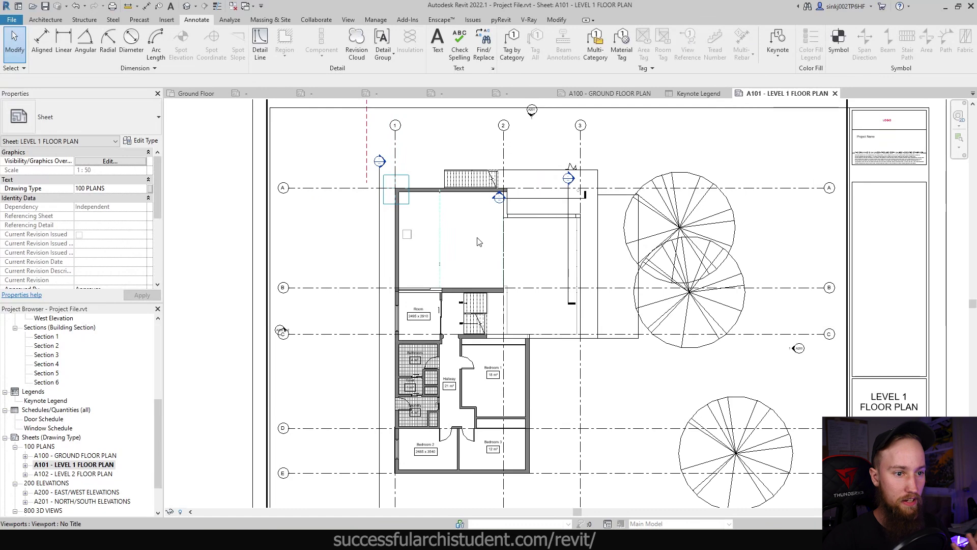
pyautogui.scroll(-2, 879, 192)
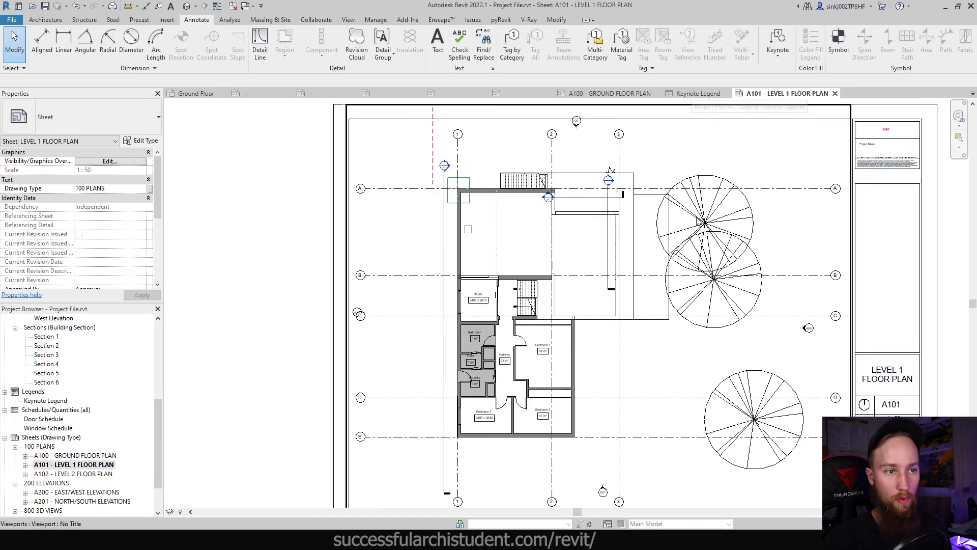
# - Copy the keynote legend from the A100 sheet and paste it aligned at the same position on the A101 sheet
pyautogui.click(610, 93)
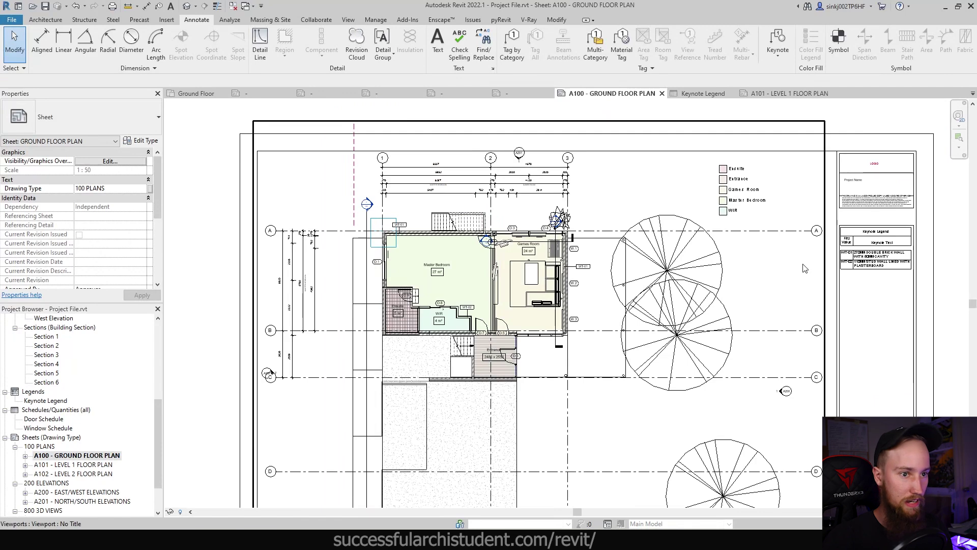
pyautogui.click(865, 257)
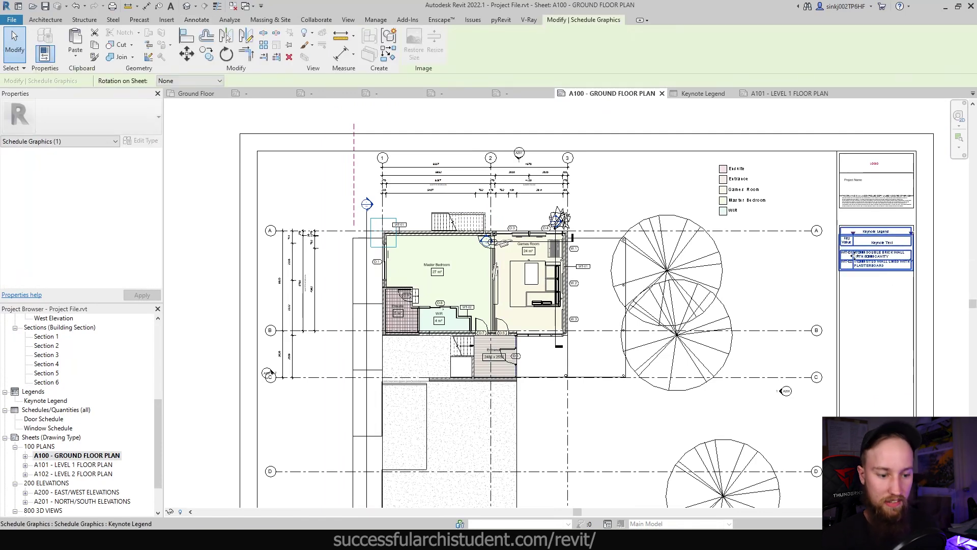
pyautogui.doubleClick(76, 465)
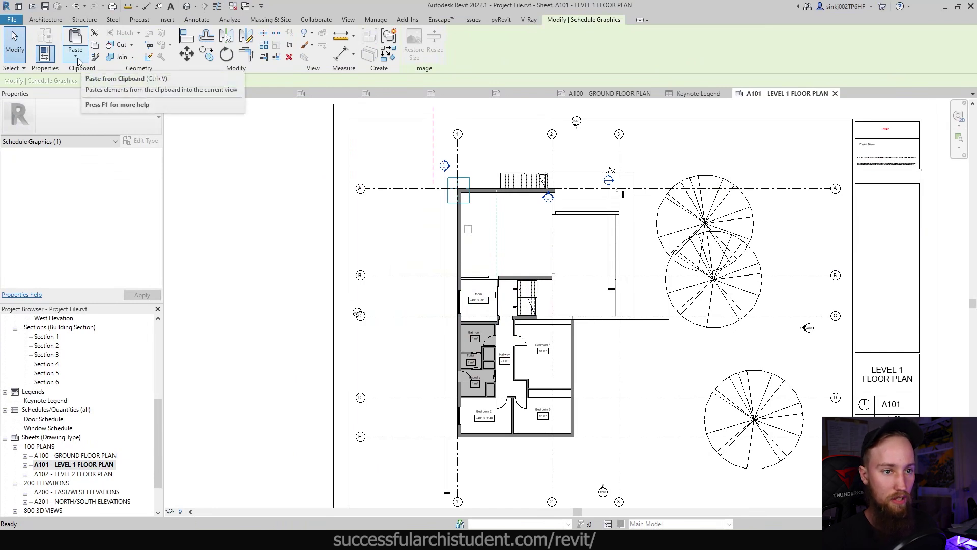
pyautogui.click(78, 62)
pyautogui.click(116, 135)
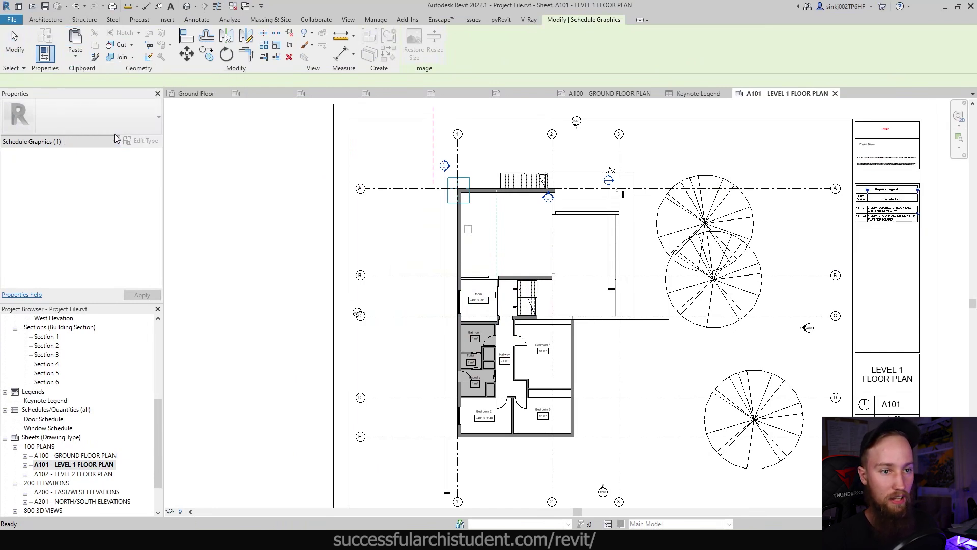
pyautogui.click(939, 218)
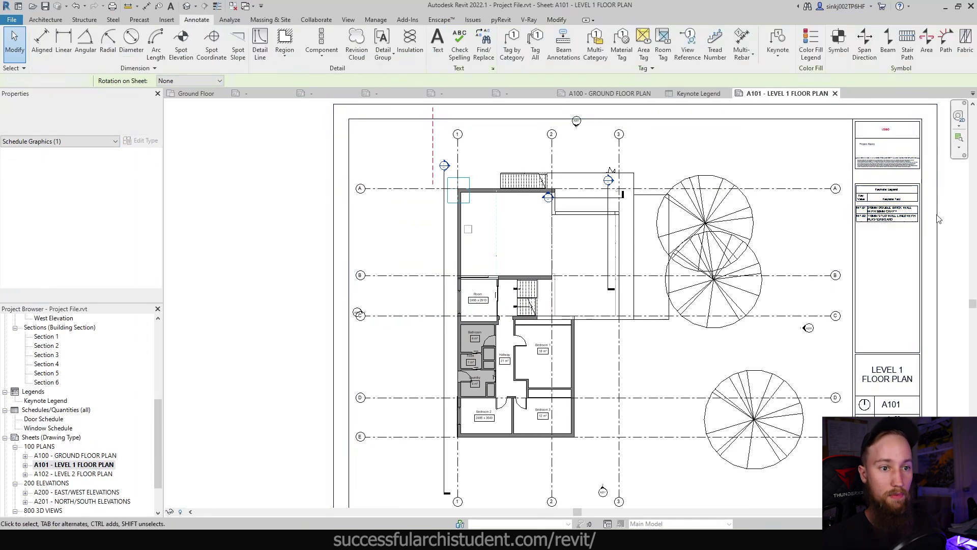
# - Examine the pasted keynote legend's entries on the A101 sheet and compare them with the Level 1 plan's tags
pyautogui.scroll(5, 895, 223)
pyautogui.scroll(-3, 890, 234)
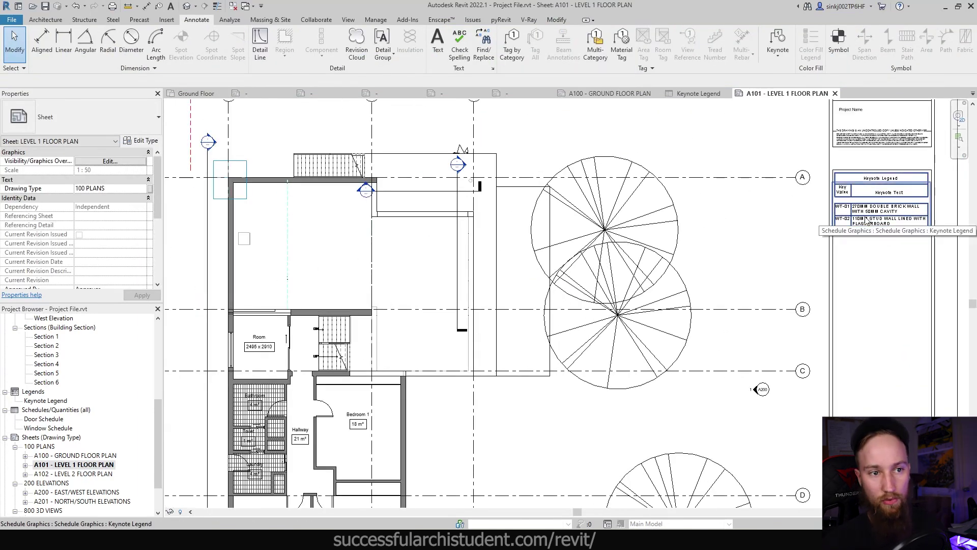
pyautogui.scroll(4, 866, 220)
pyautogui.scroll(-2, 676, 275)
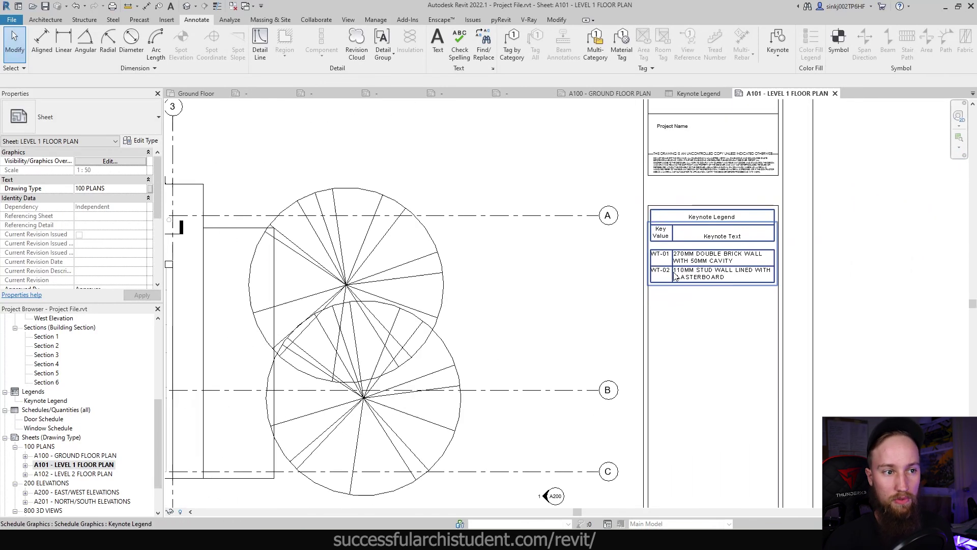
pyautogui.scroll(-2, 674, 274)
pyautogui.moveTo(543, 445); pyautogui.dragTo(894, 300, button='middle')
pyautogui.scroll(-1, 452, 325)
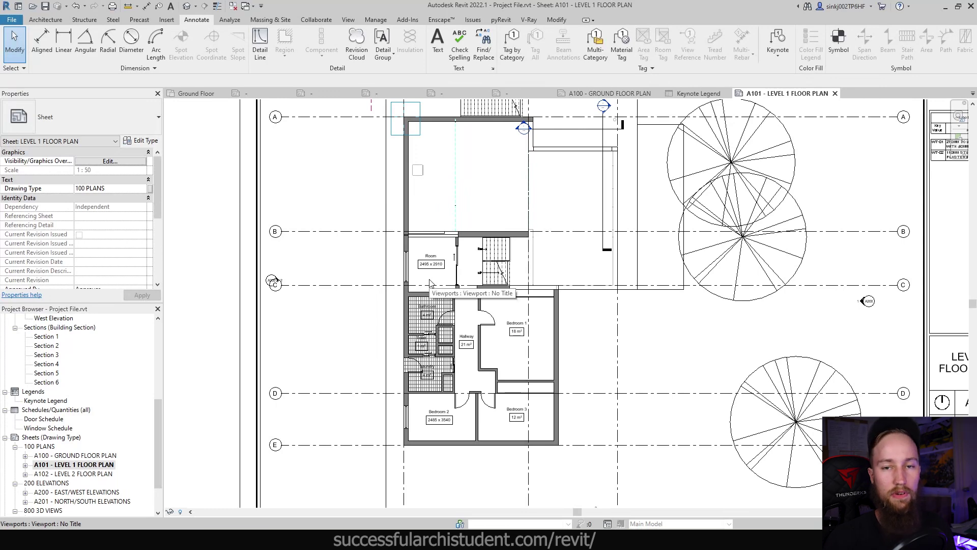
pyautogui.scroll(-3, 430, 283)
pyautogui.scroll(5, 766, 192)
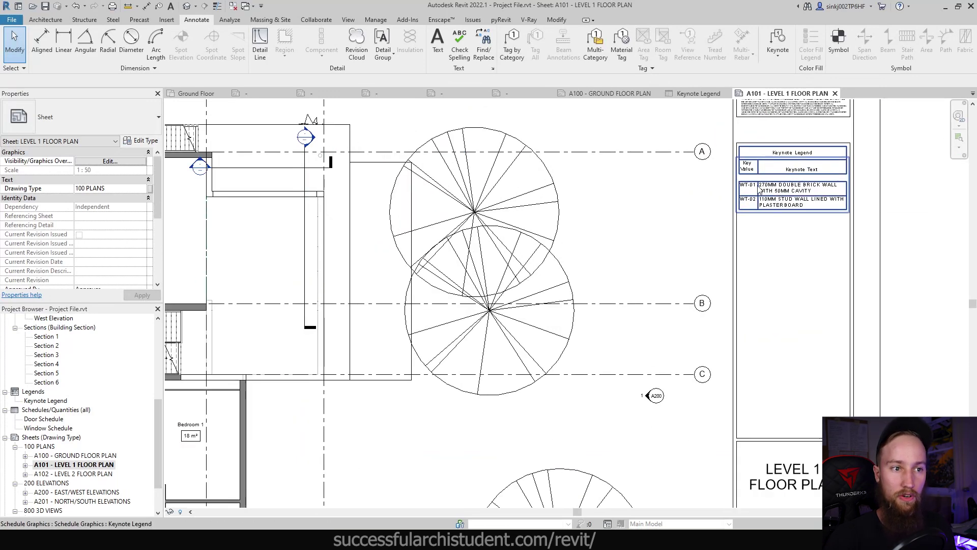
pyautogui.scroll(-4, 771, 198)
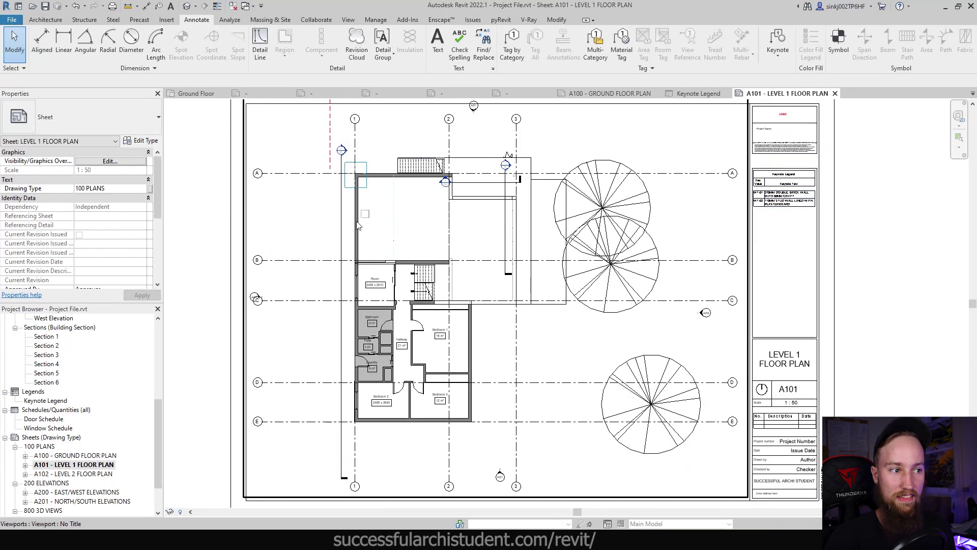
# - Open the Keynote Legend schedule from the sheet and enable Filter by sheet in its filter settings
pyautogui.click(791, 201)
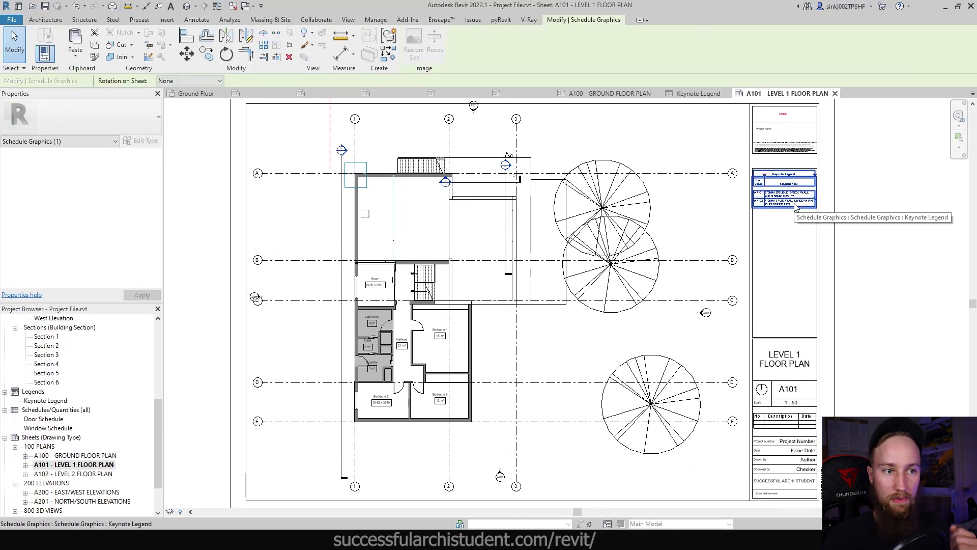
pyautogui.doubleClick(778, 183)
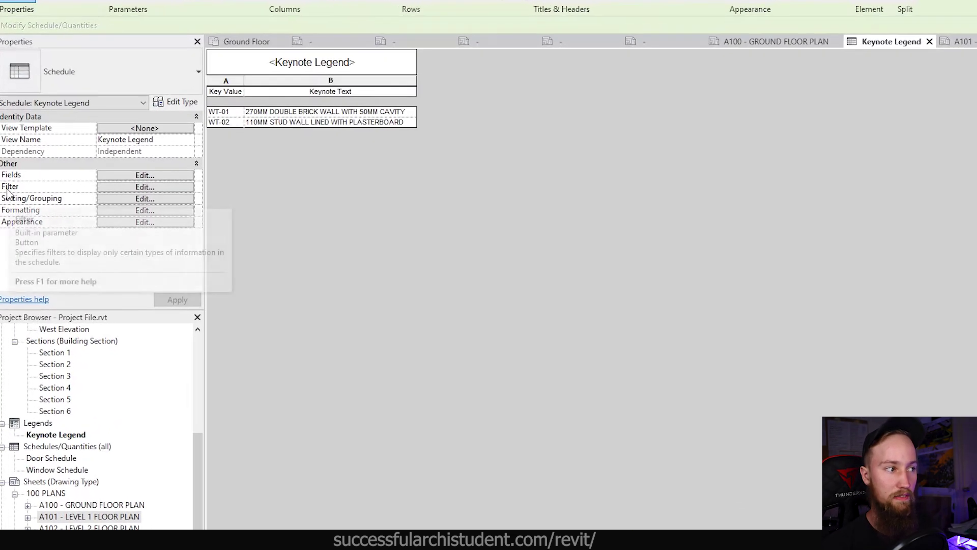
pyautogui.click(147, 189)
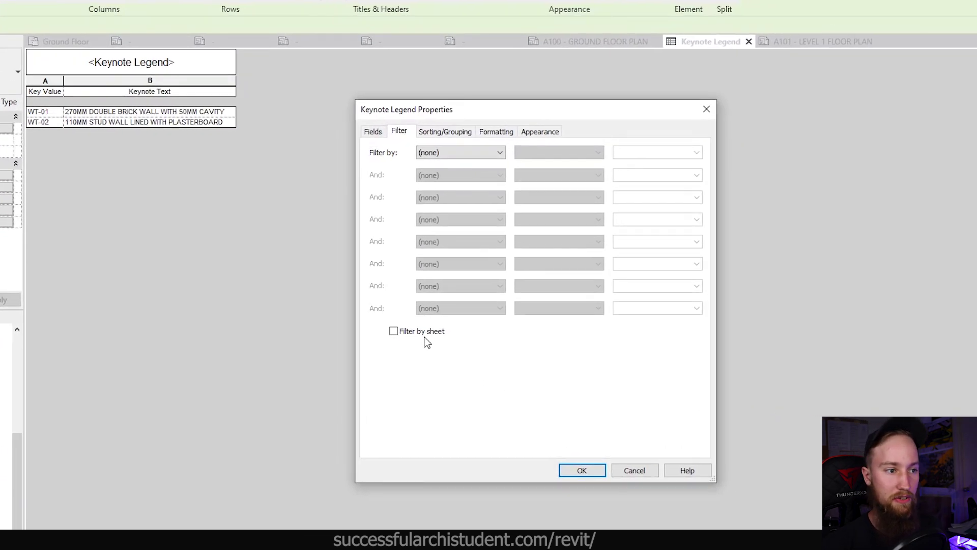
pyautogui.click(420, 331)
pyautogui.click(586, 471)
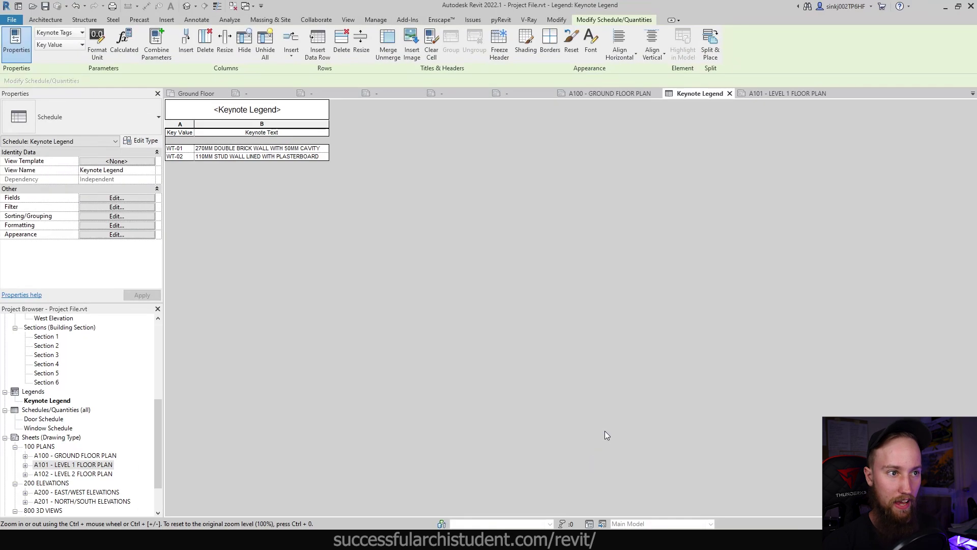
# - Return to the A100 - GROUND FLOOR PLAN sheet and check its keynote legend against the wall tags
pyautogui.click(605, 94)
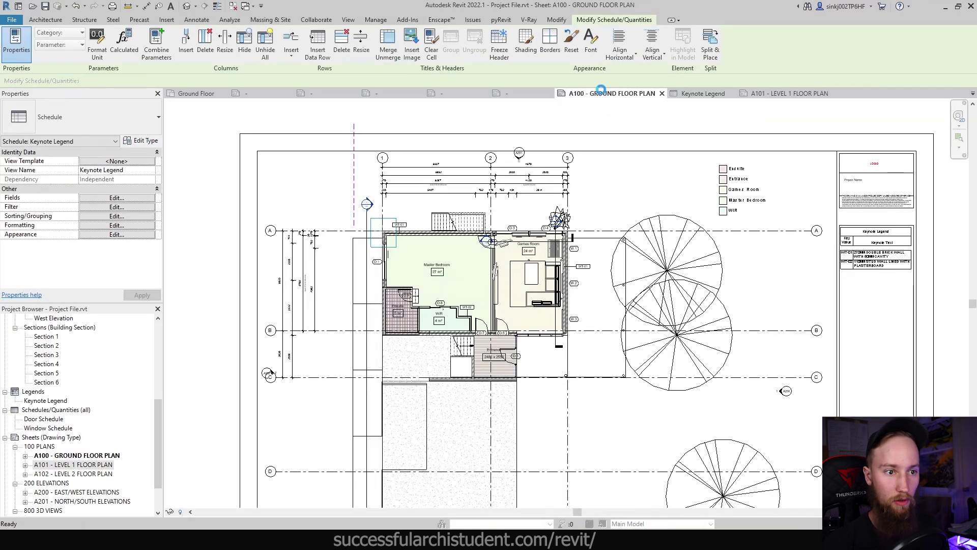
pyautogui.click(481, 239)
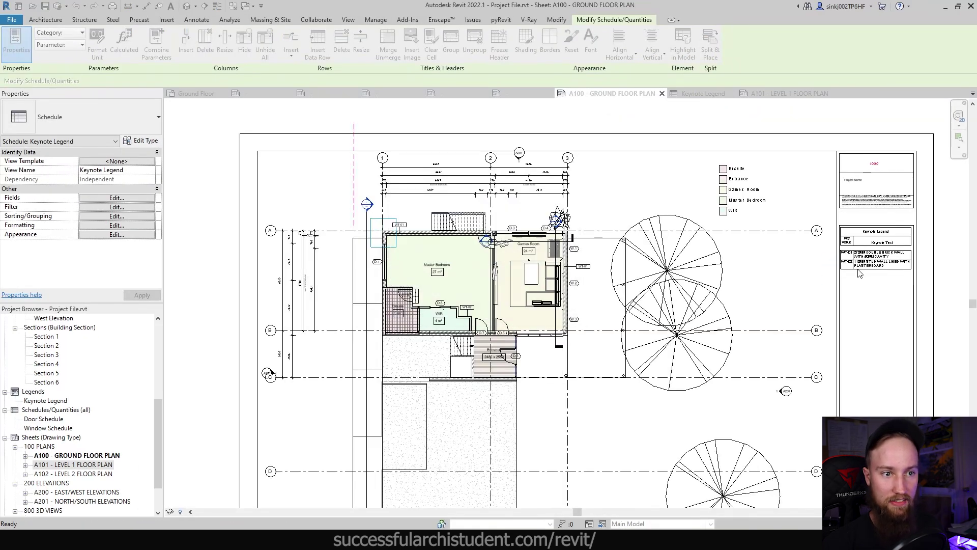
pyautogui.press('Escape')
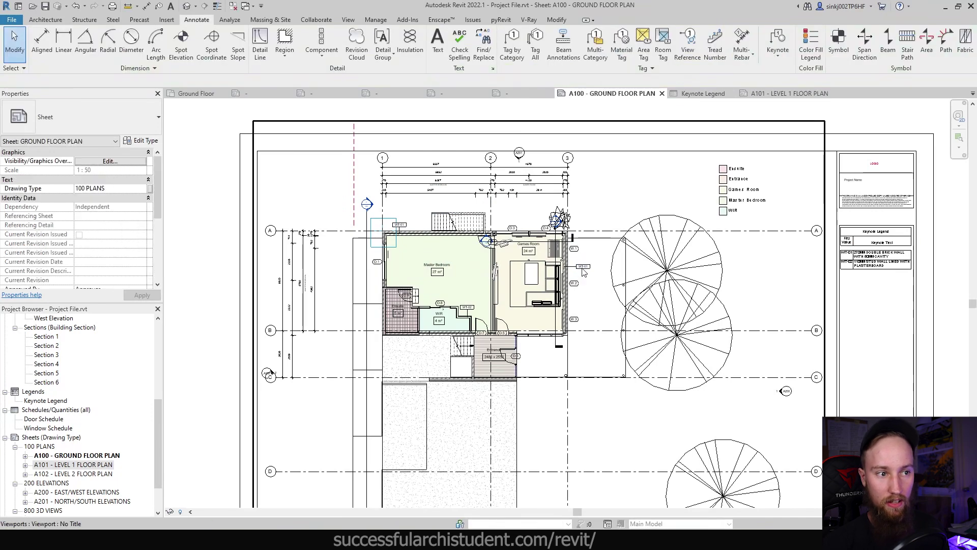
# - Compare the keynote legends on the A100 and A101 sheets with the wall tags shown on each plan
pyautogui.scroll(3, 583, 272)
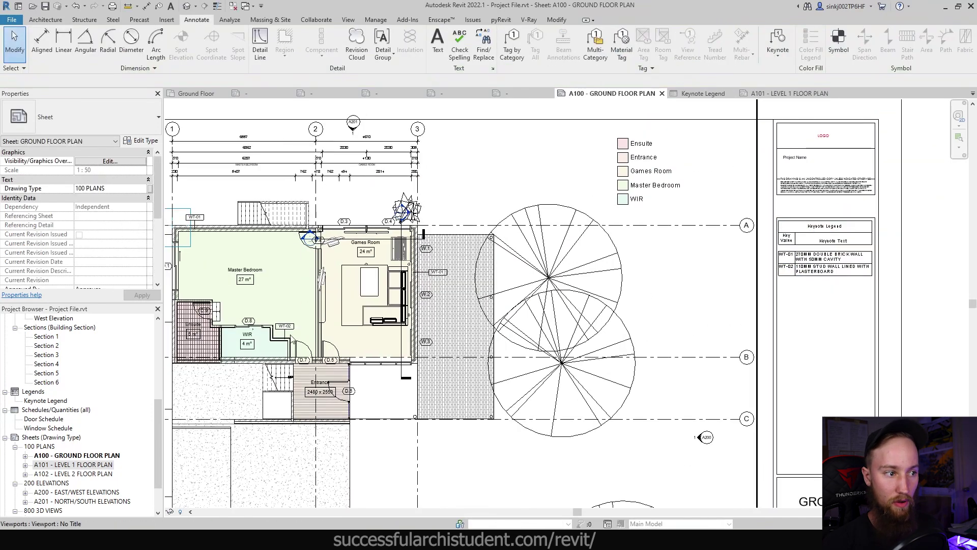
pyautogui.scroll(-3, 632, 328)
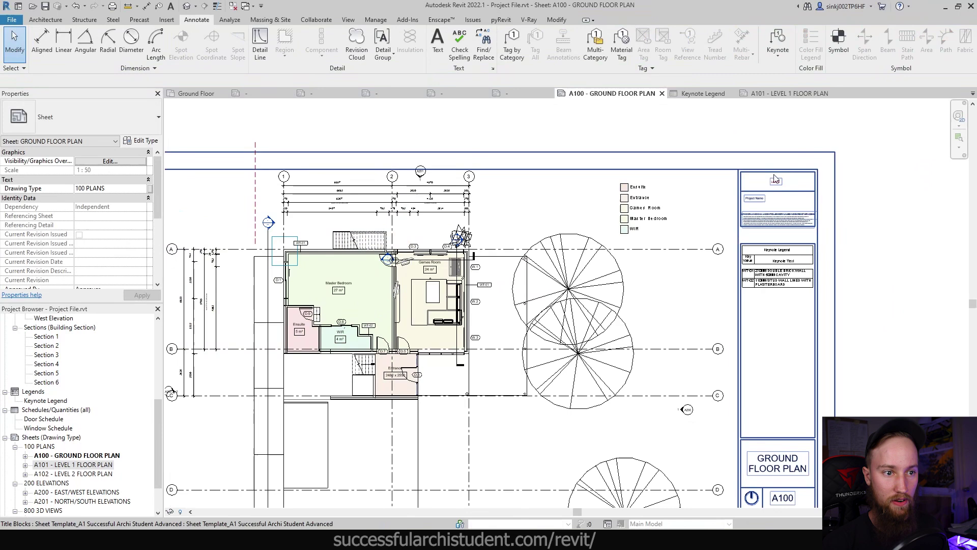
pyautogui.click(779, 94)
pyautogui.scroll(3, 777, 201)
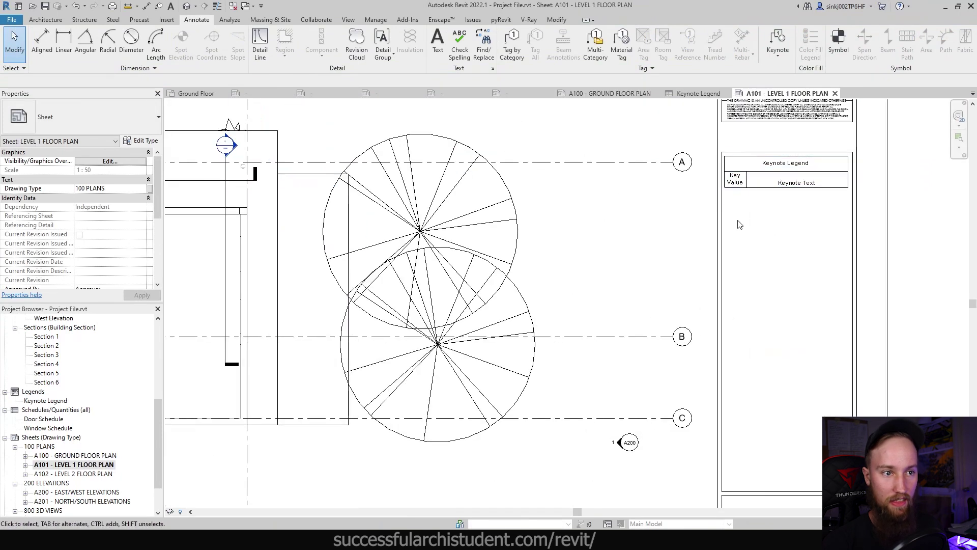
pyautogui.scroll(-4, 758, 194)
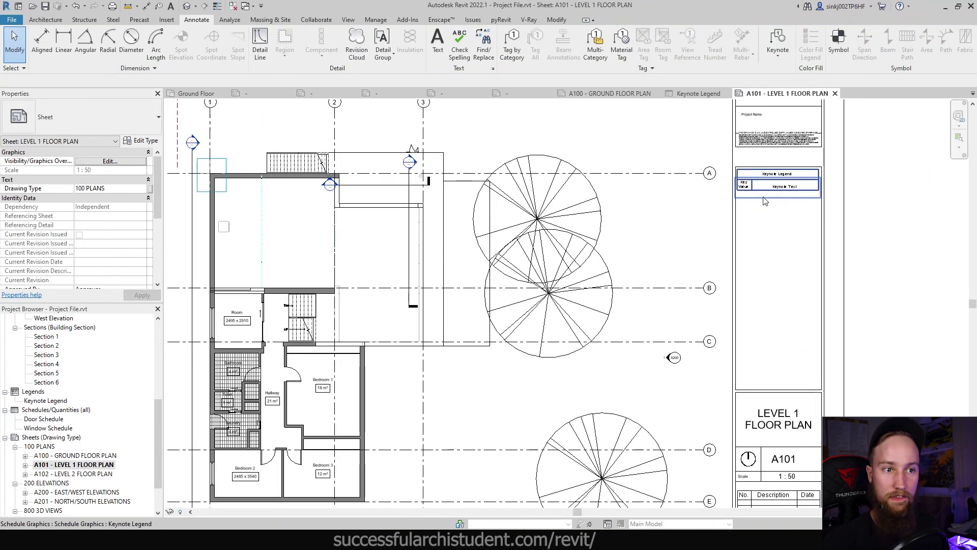
pyautogui.scroll(2, 442, 302)
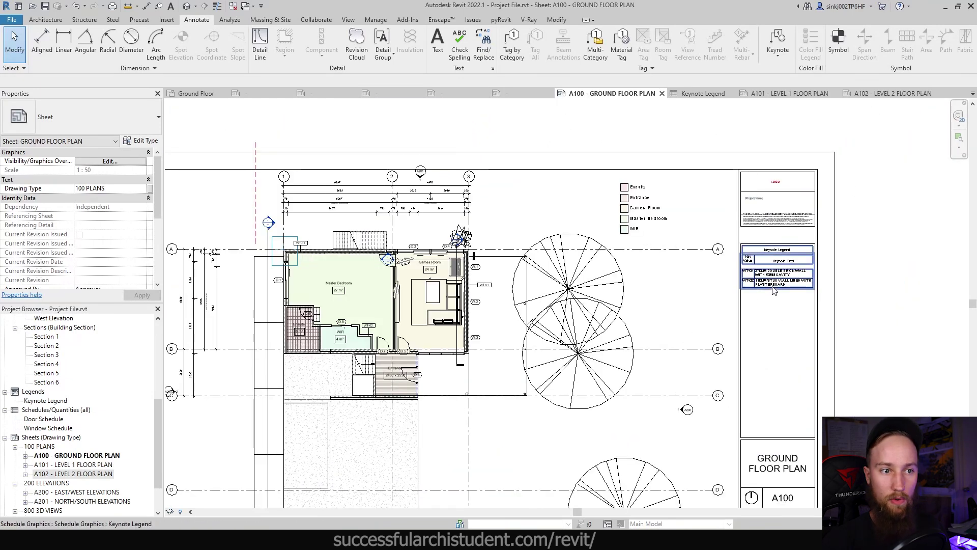
pyautogui.scroll(5, 782, 292)
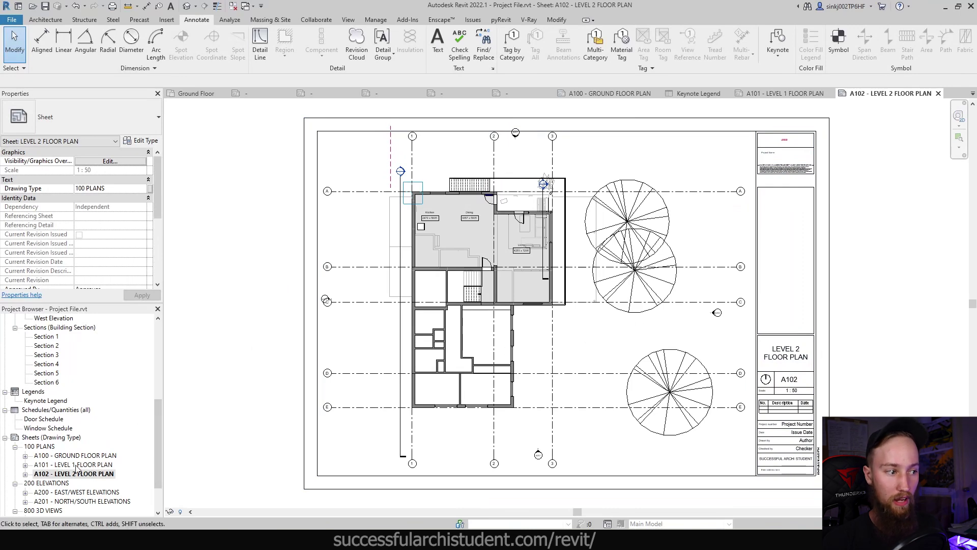
# - Copy the keynote legend from the A100 sheet and paste it onto the A102 - LEVEL 2 FLOOR PLAN sheet, aligned to the current view
pyautogui.click(626, 93)
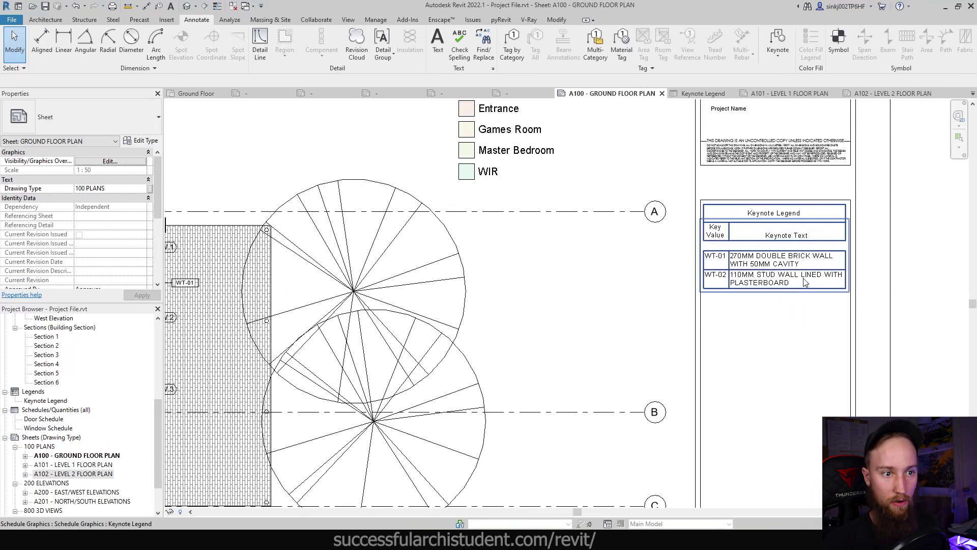
pyautogui.click(773, 255)
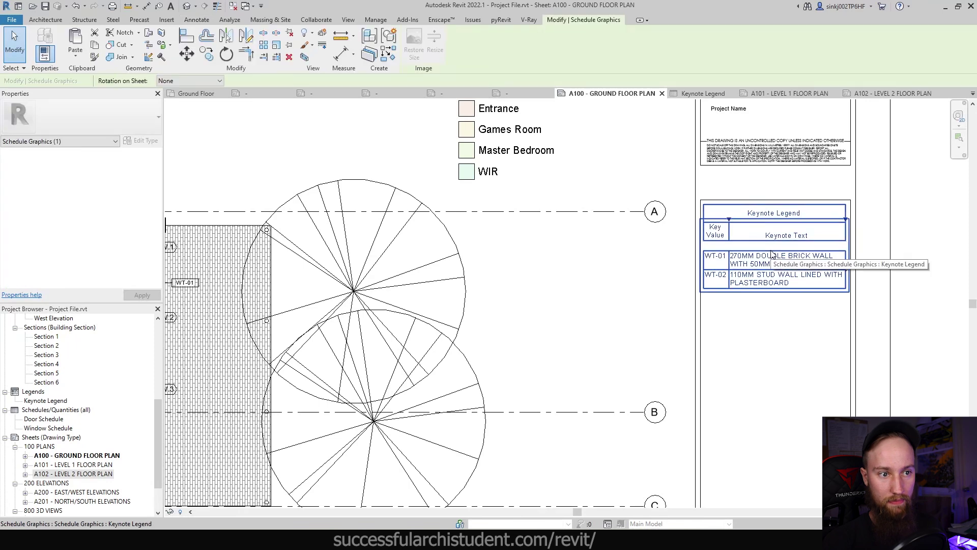
pyautogui.click(888, 94)
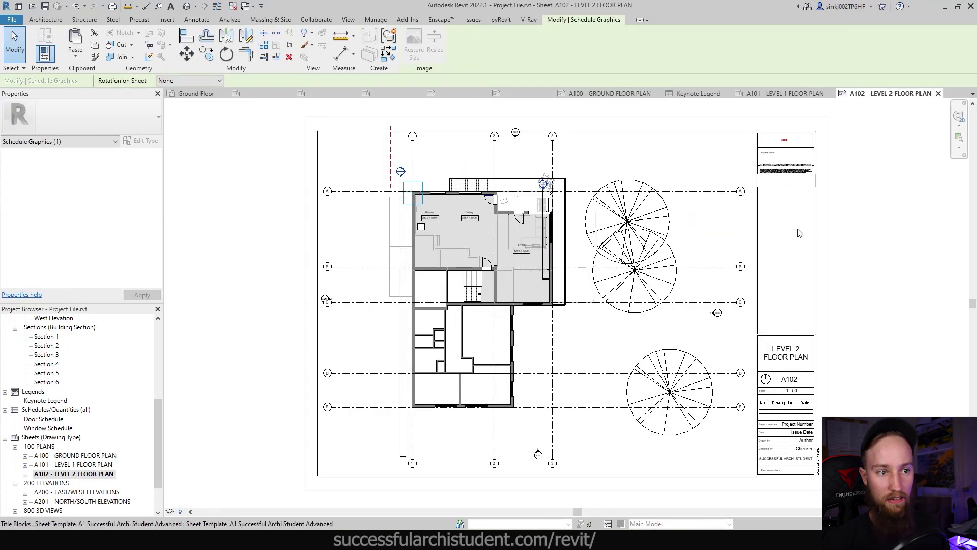
pyautogui.click(76, 54)
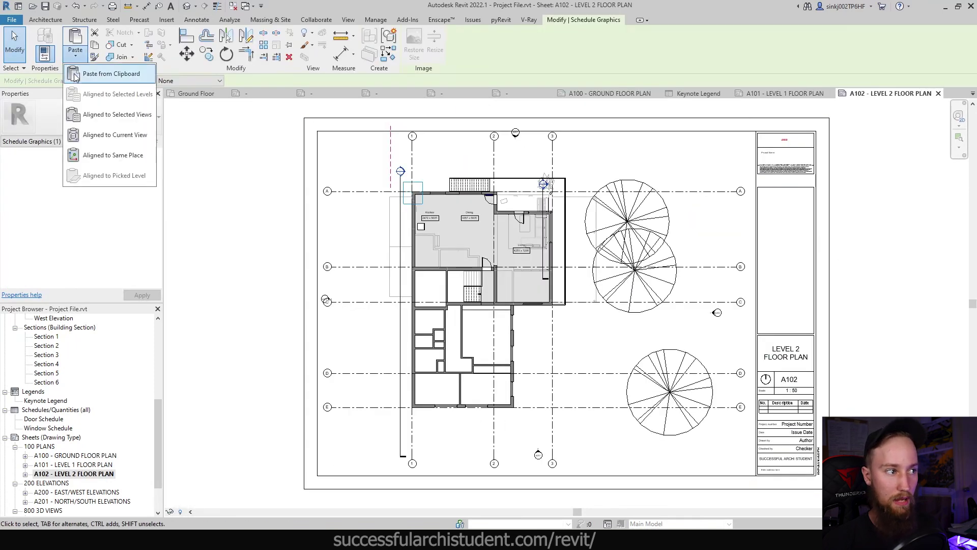
pyautogui.click(115, 135)
pyautogui.scroll(5, 798, 225)
pyautogui.click(719, 273)
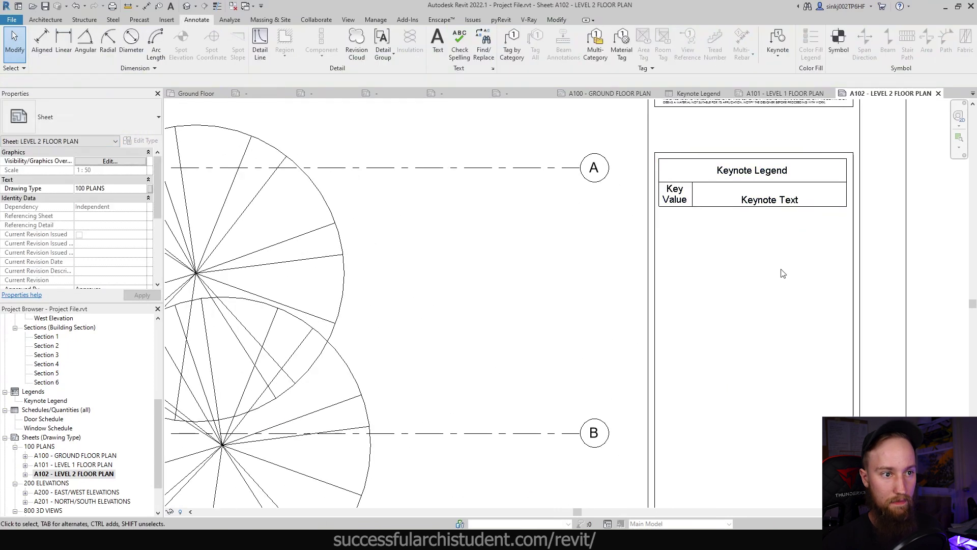
pyautogui.scroll(-5, 719, 273)
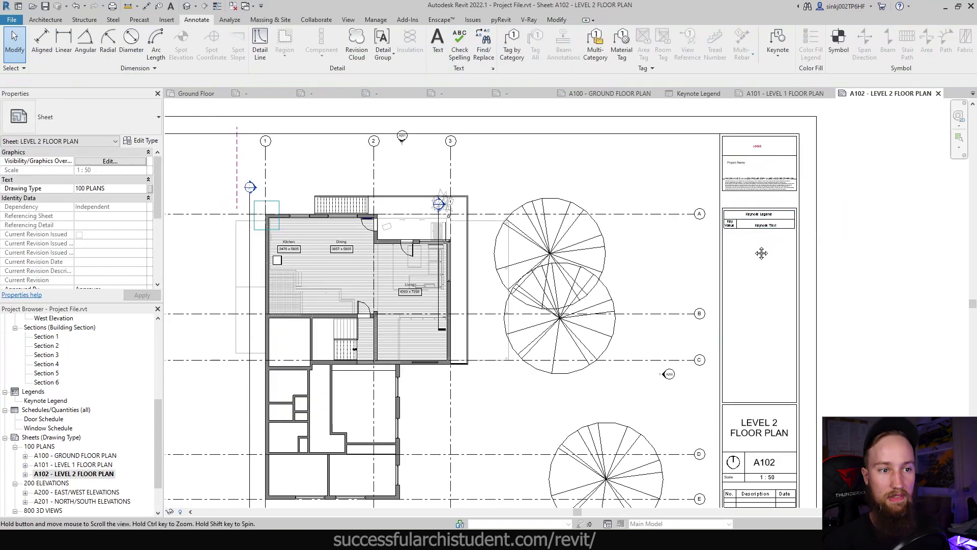
pyautogui.moveTo(523, 329); pyautogui.dragTo(602, 339, button='middle')
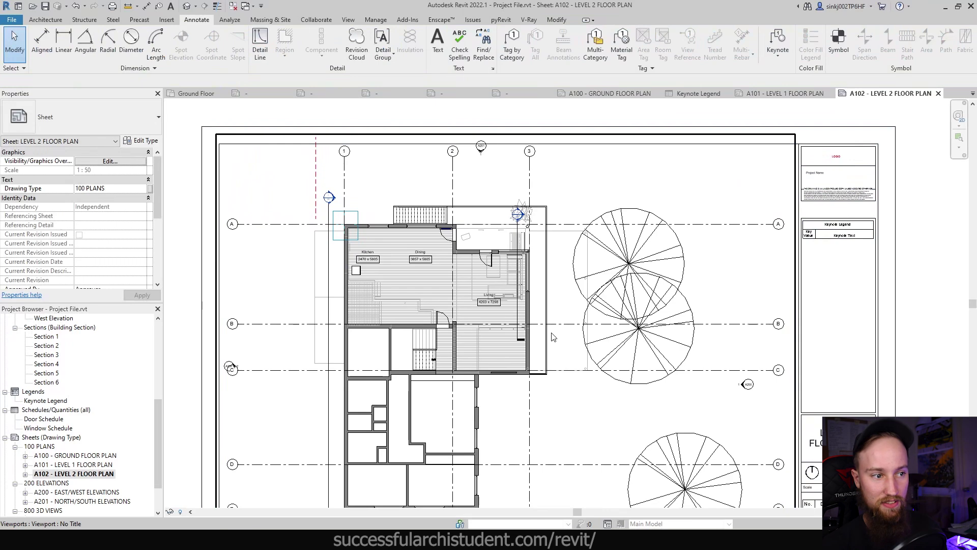
# - On the A101 sheet's Level 1 plan, tag the timber stud wall beside Room with a WT-02 element keynote placed inside the room
pyautogui.click(804, 93)
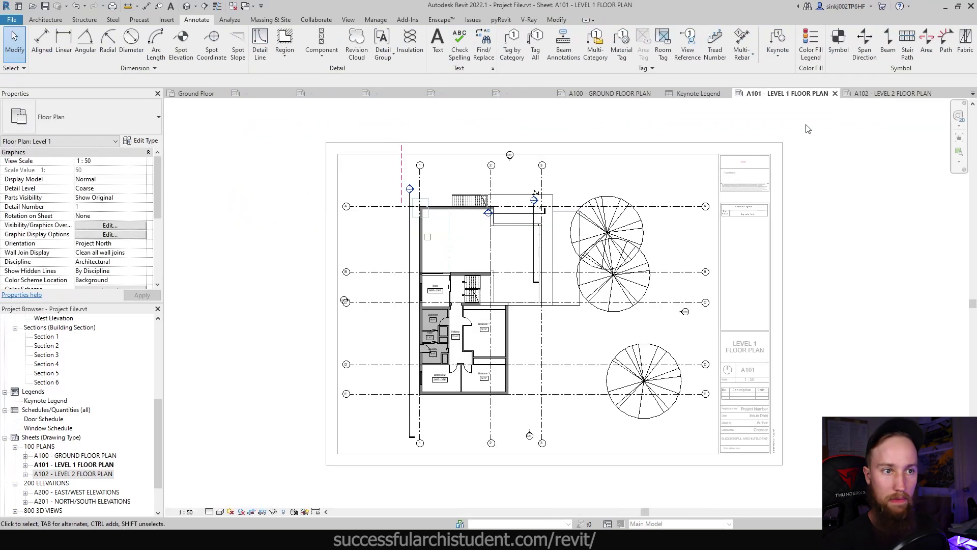
pyautogui.click(777, 51)
pyautogui.click(814, 95)
pyautogui.scroll(3, 449, 331)
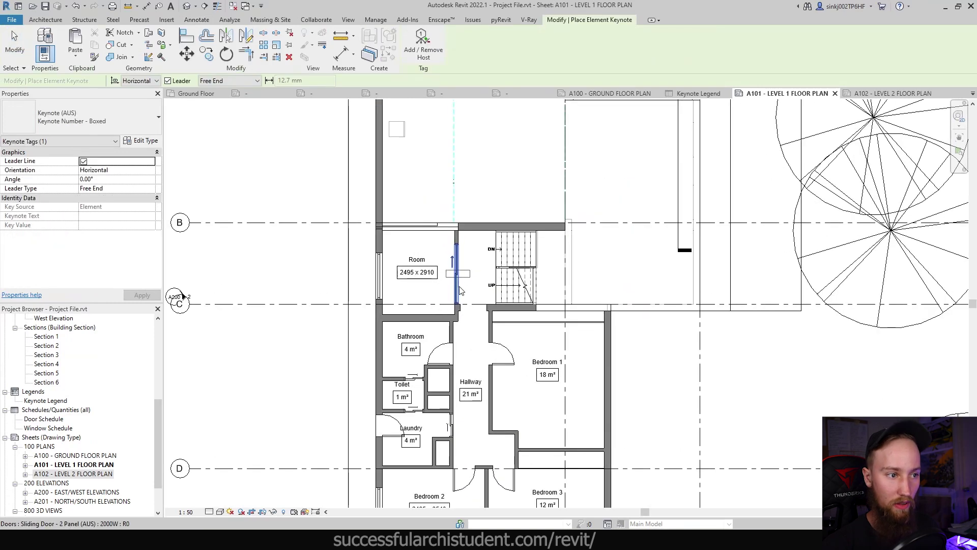
pyautogui.scroll(2, 456, 245)
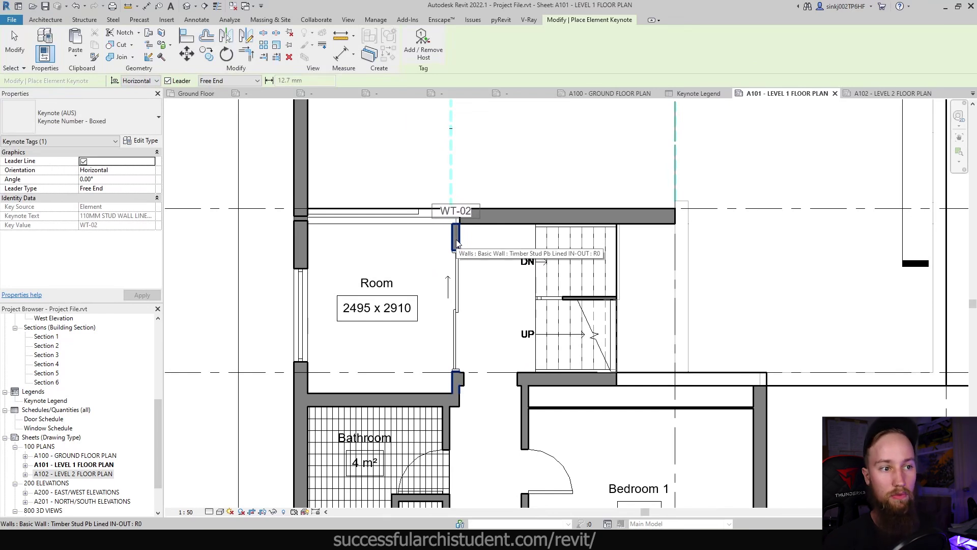
pyautogui.click(456, 244)
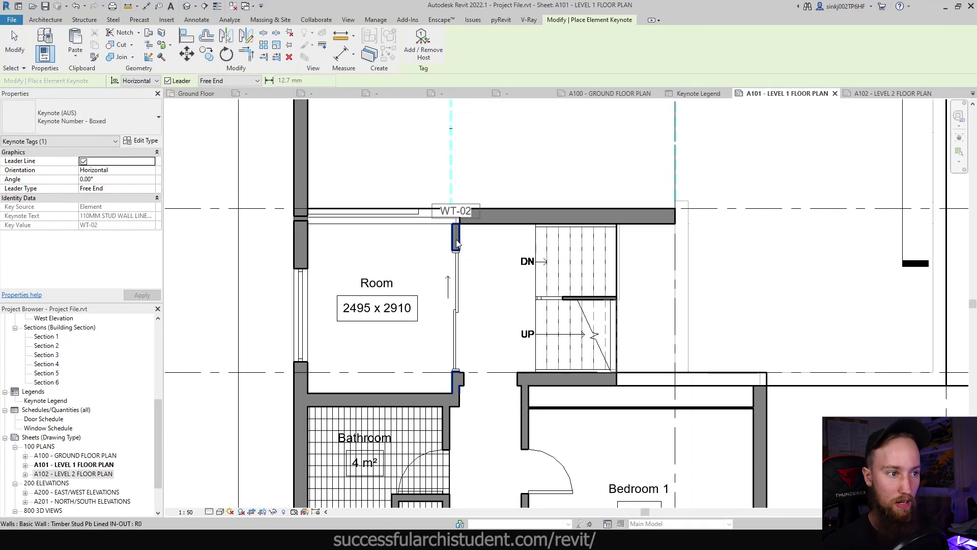
pyautogui.click(430, 248)
pyautogui.click(430, 249)
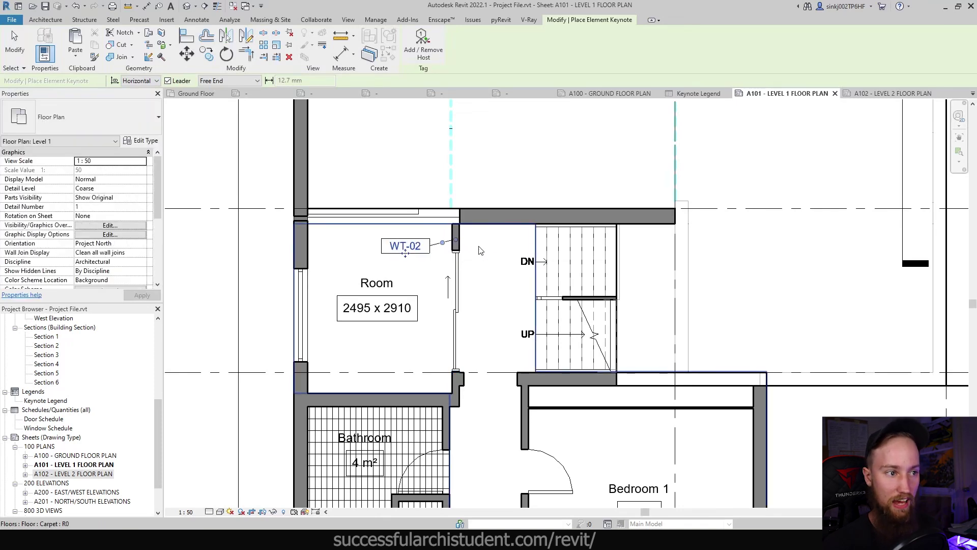
pyautogui.scroll(-4, 420, 258)
pyautogui.press('Escape')
pyautogui.moveTo(545, 283); pyautogui.dragTo(379, 295, button='middle')
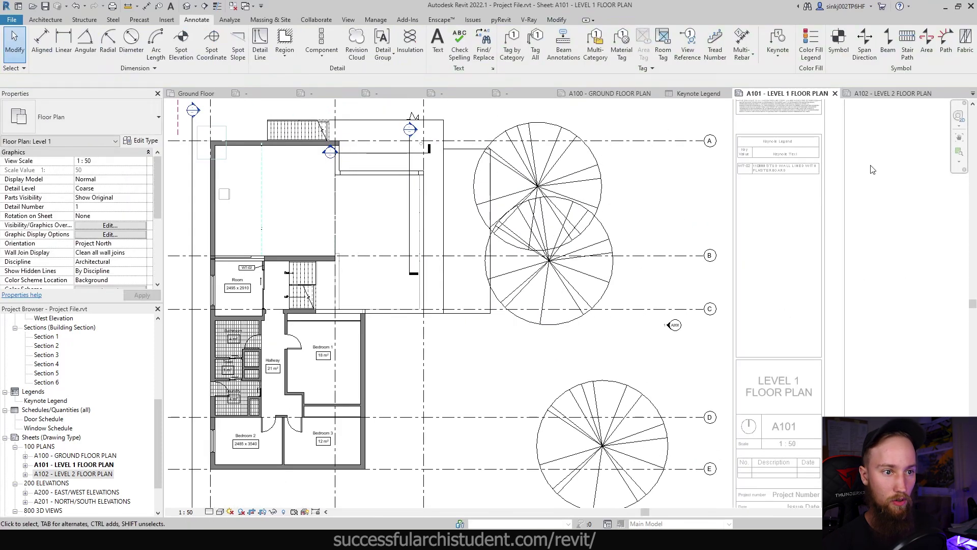
# - Return from the Level 1 plan to the A101 sheet and examine its keynote legend for the newly tagged wall
pyautogui.doubleClick(872, 167)
pyautogui.scroll(4, 784, 177)
pyautogui.scroll(-2, 753, 158)
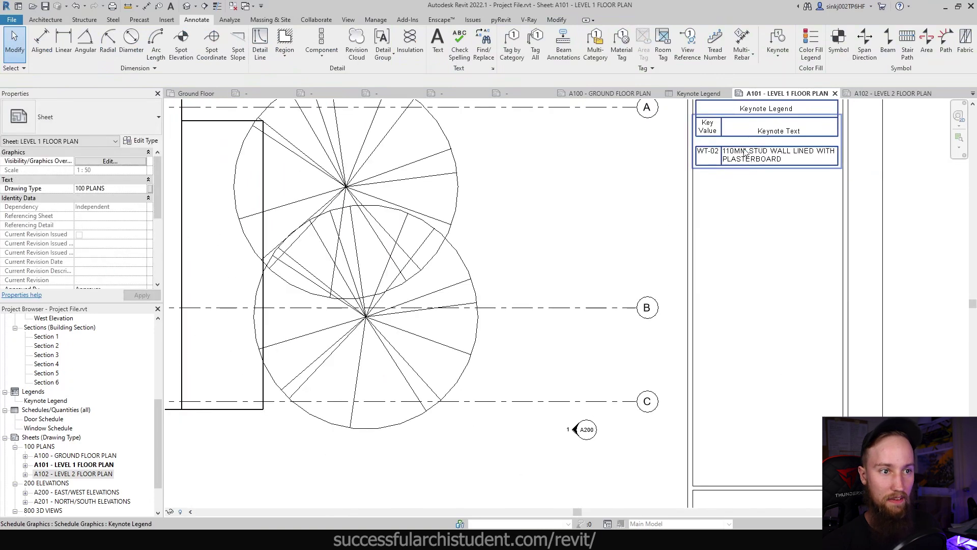
pyautogui.scroll(-4, 745, 176)
pyautogui.moveTo(643, 286); pyautogui.dragTo(783, 261, button='middle')
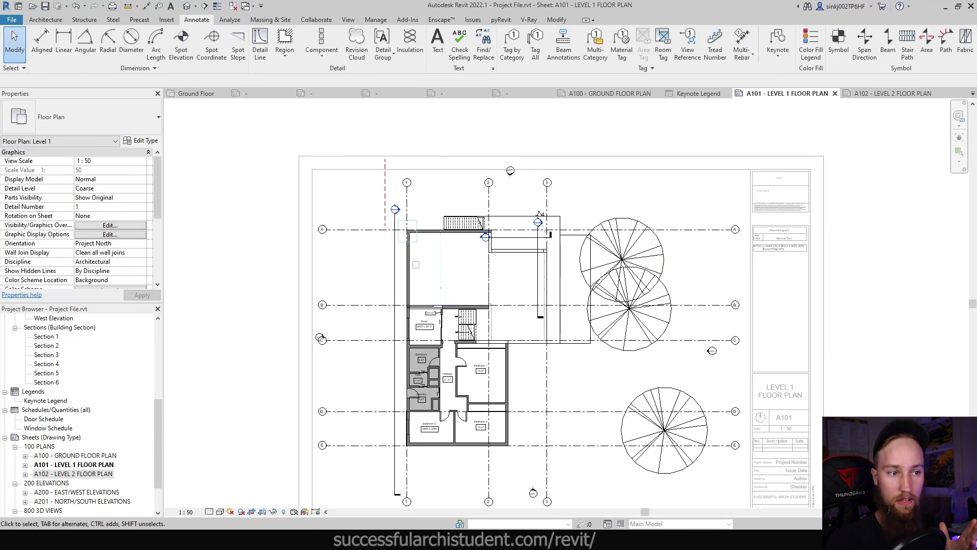
# - Review the ADVANCED COURSE KEYNOTES.txt entries in Notepad, then inspect the Level 1 plan and keynote legend on the A101 sheet in Revit
pyautogui.moveTo(976, 193); pyautogui.dragTo(746, 124)
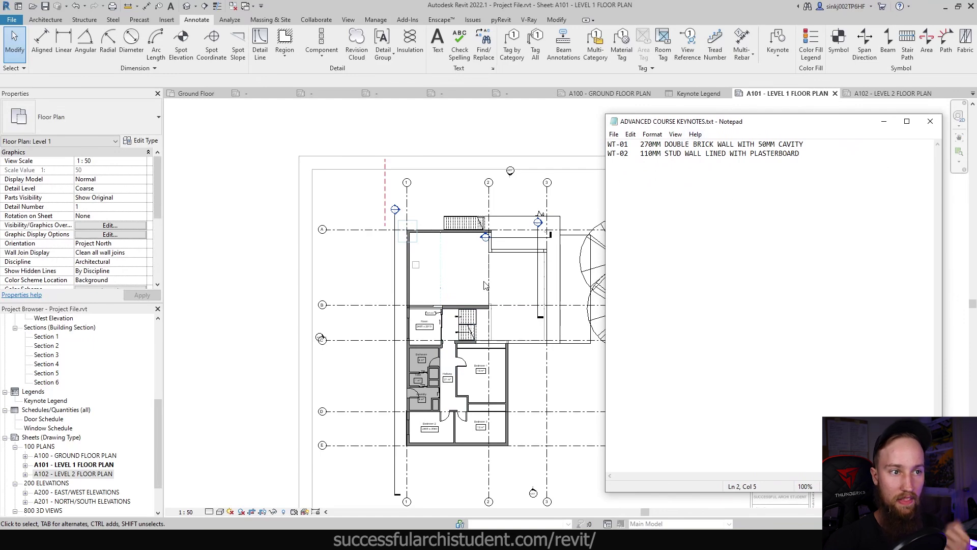
pyautogui.hotkey('alt', 'Tab')
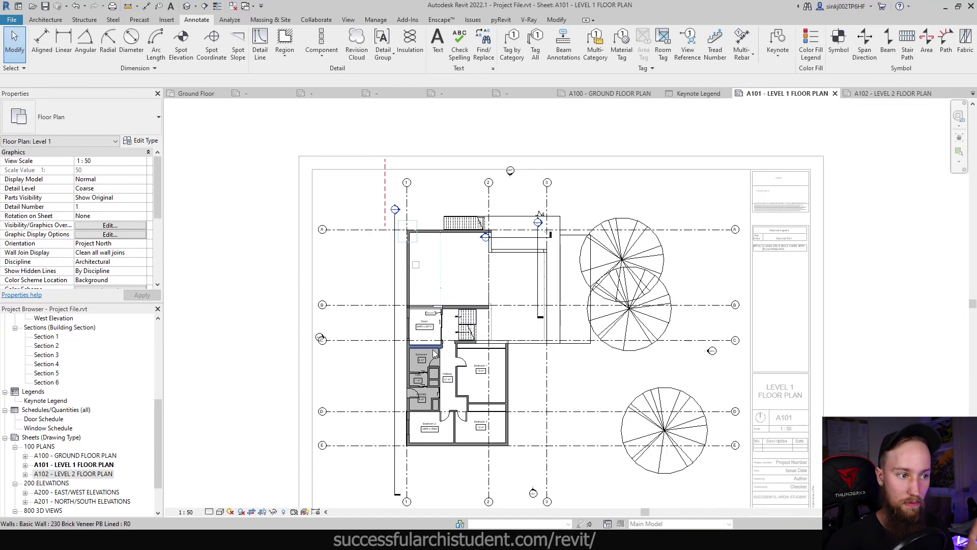
pyautogui.scroll(3, 434, 354)
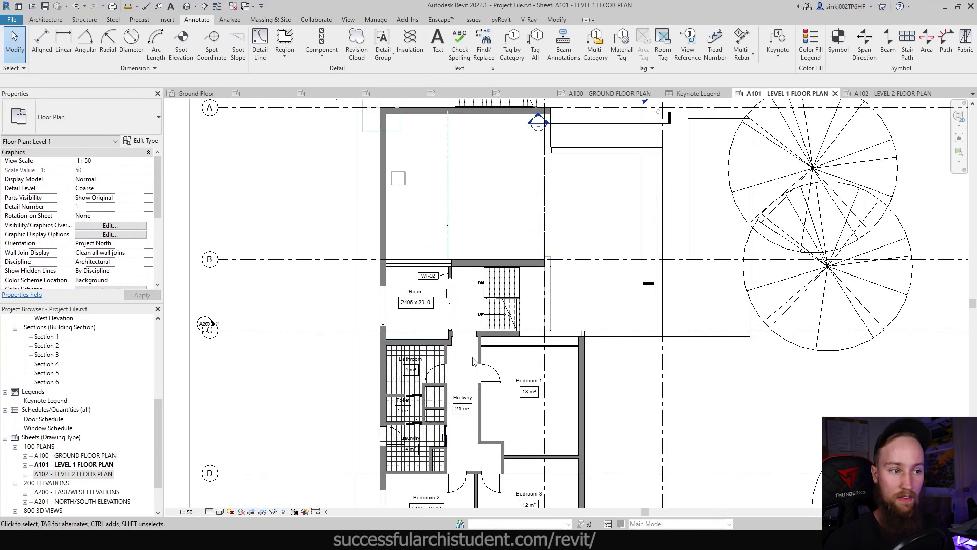
pyautogui.scroll(-3, 481, 358)
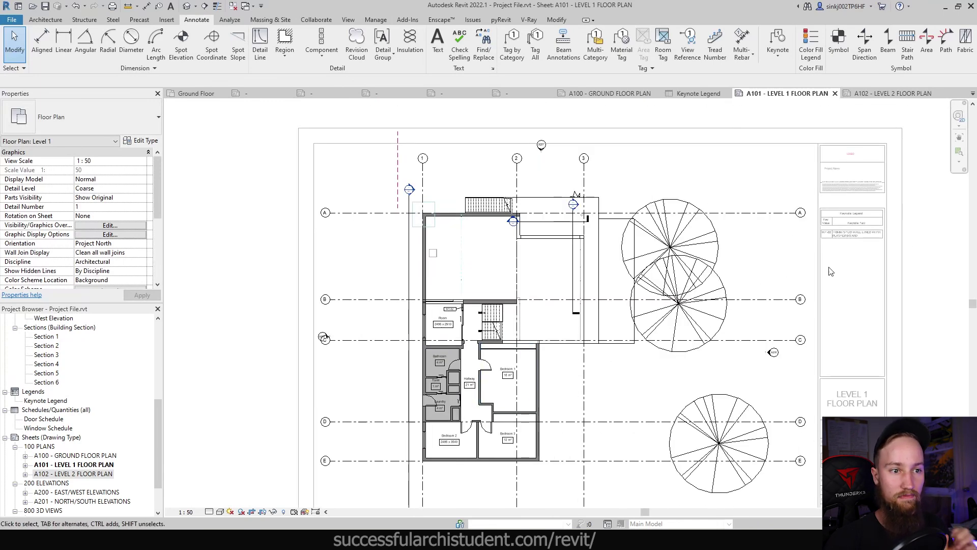
pyautogui.doubleClick(908, 249)
pyautogui.scroll(2, 851, 228)
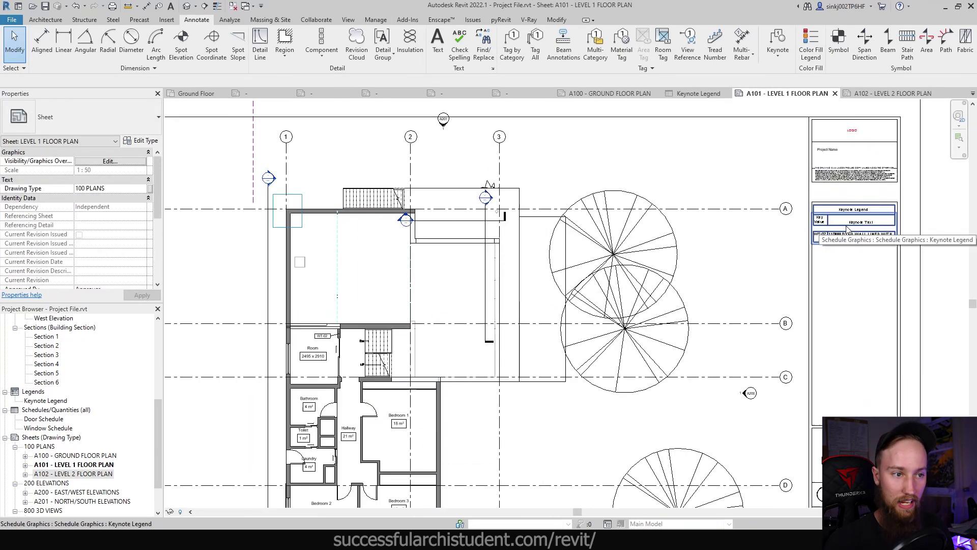
pyautogui.scroll(-3, 491, 338)
pyautogui.moveTo(451, 430); pyautogui.dragTo(487, 363, button='middle')
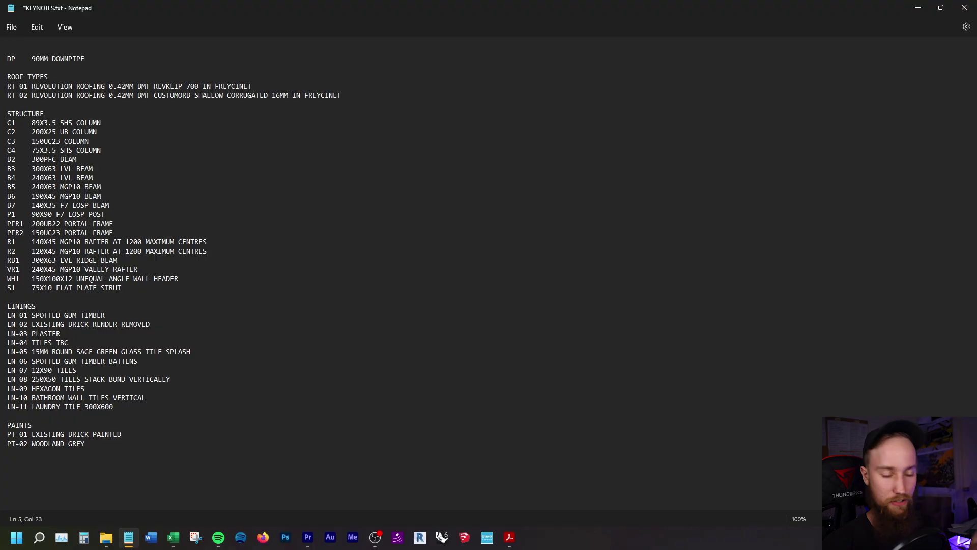
# - Review the ROOF TYPES, LININGS, PAINTS and STRUCTURE groups in the example KEYNOTES.txt file, highlighting each heading and the full structure list
pyautogui.moveTo(7, 77); pyautogui.dragTo(48, 77)
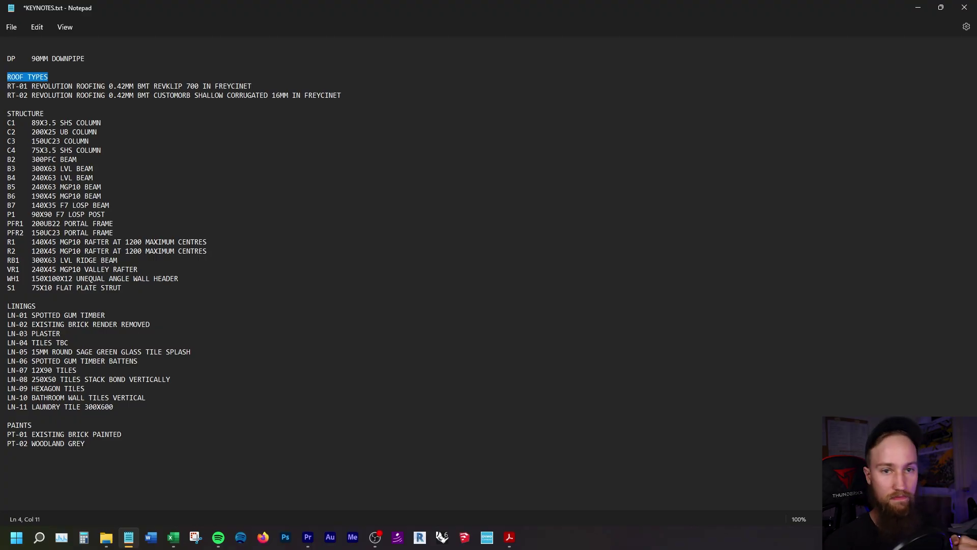
pyautogui.moveTo(36, 306); pyautogui.dragTo(6, 306)
pyautogui.moveTo(32, 425); pyautogui.dragTo(15, 425)
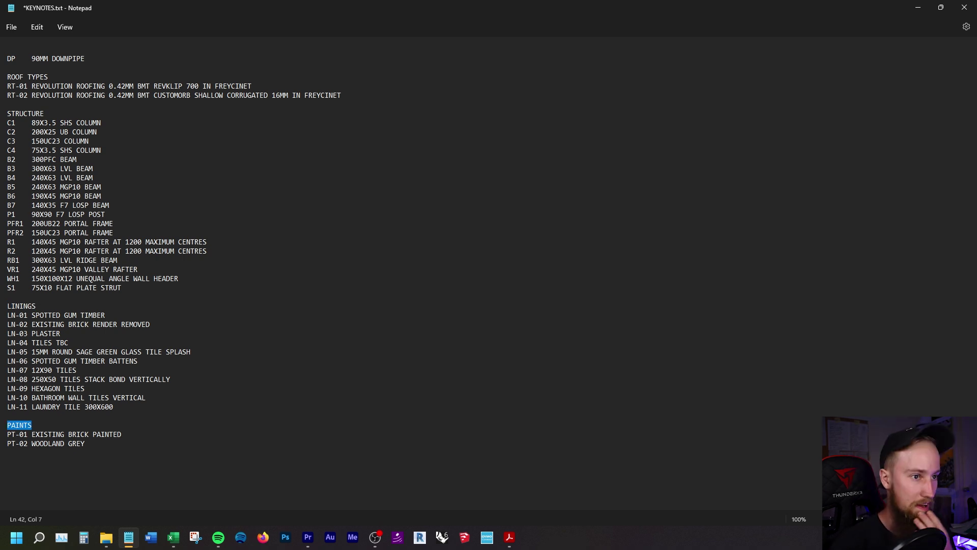
pyautogui.click(45, 113)
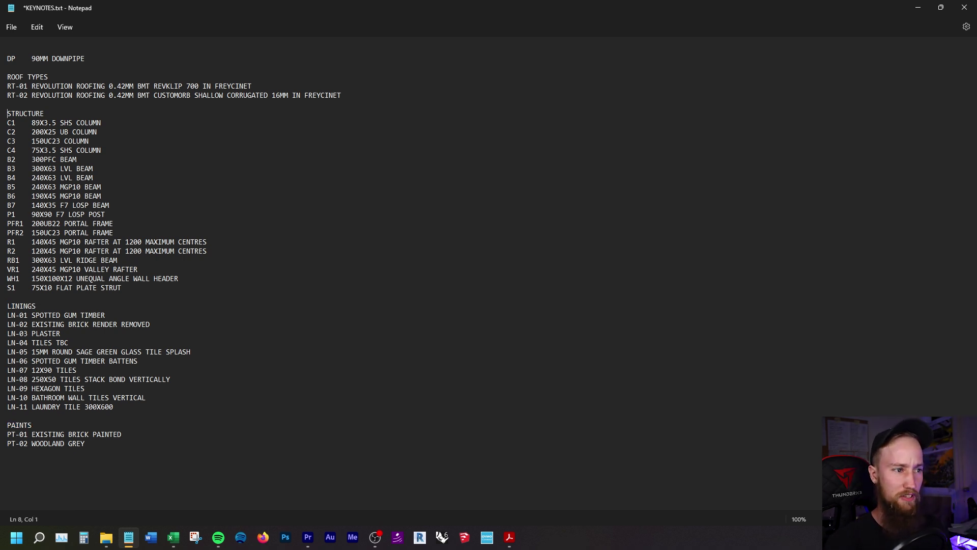
pyautogui.moveTo(7, 113); pyautogui.dragTo(127, 288)
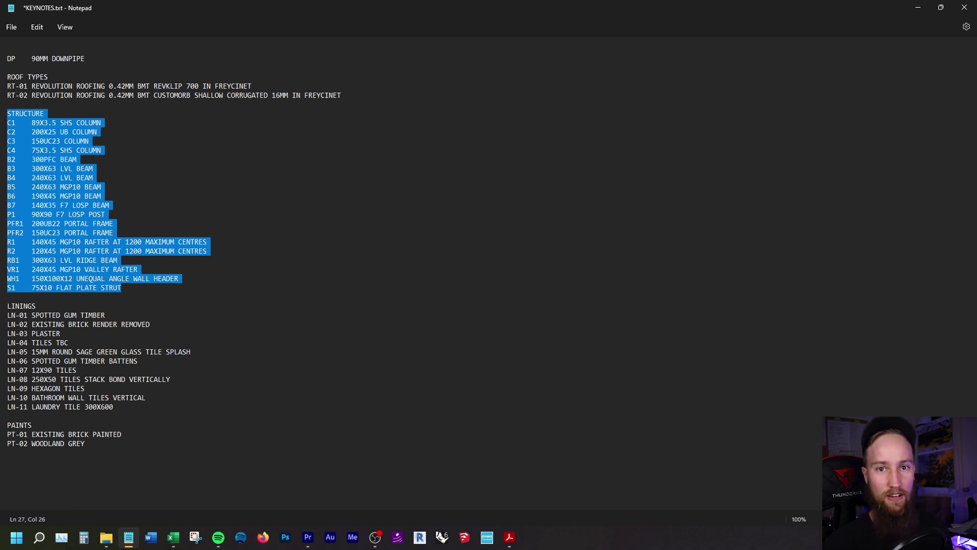
pyautogui.click(76, 288)
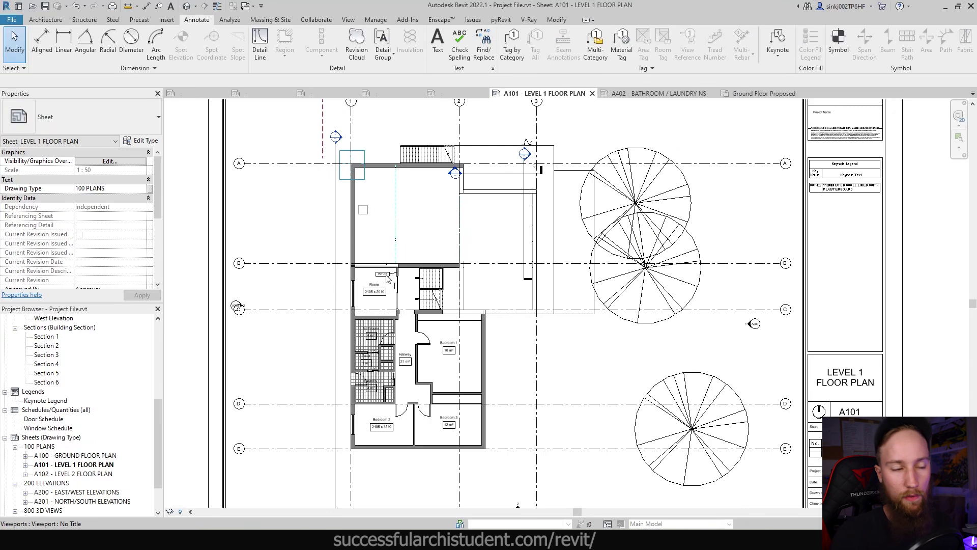
# - Back in Revit, open the A201 - NORTH/SOUTH ELEVATIONS sheet
pyautogui.scroll(4, 387, 279)
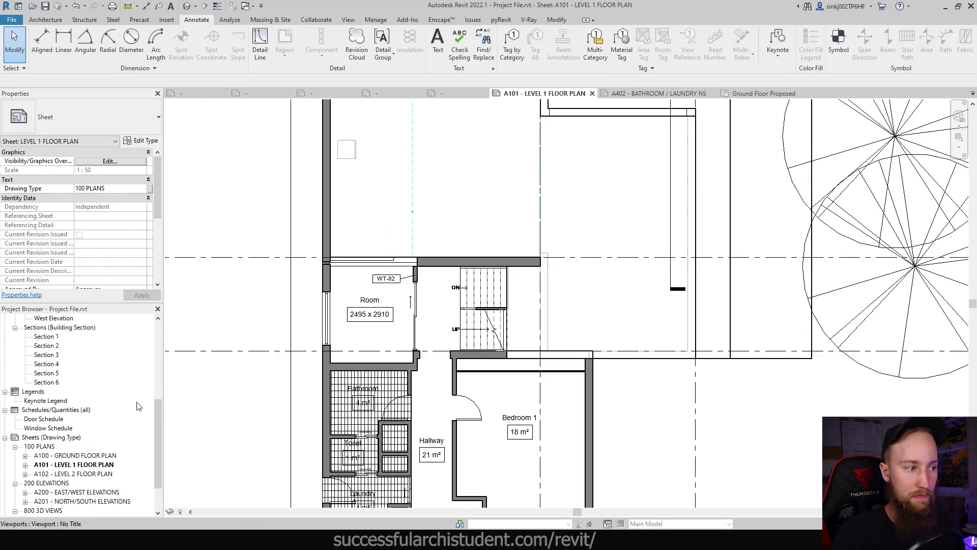
pyautogui.scroll(-2, 85, 458)
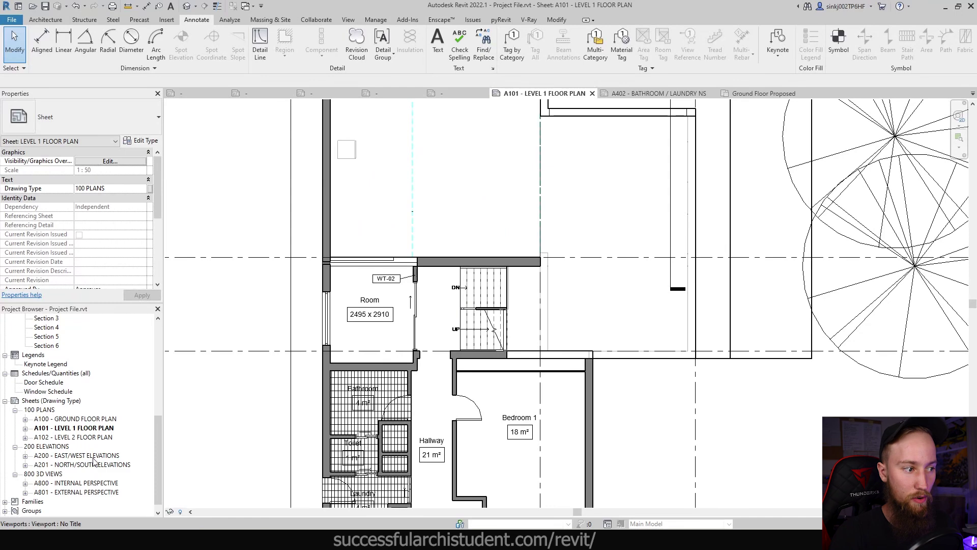
pyautogui.doubleClick(82, 464)
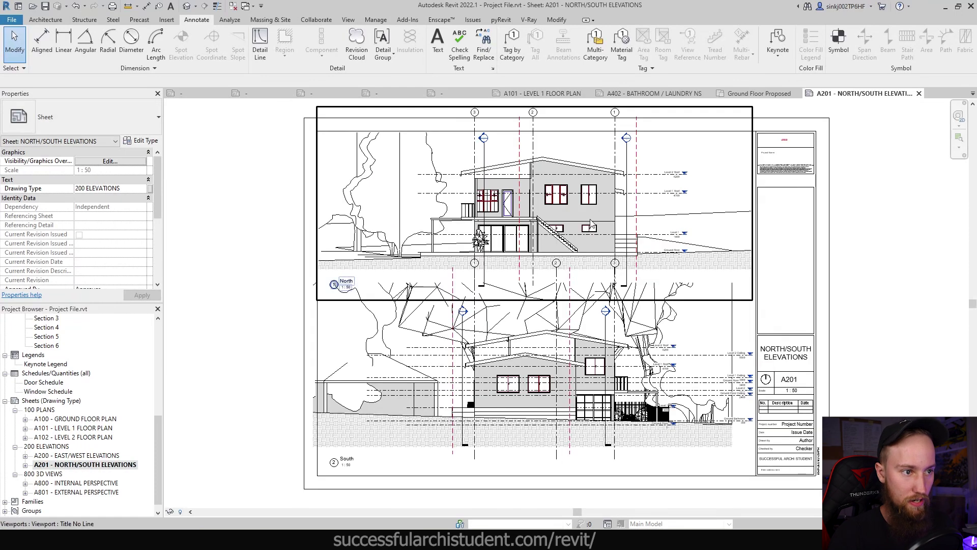
# - Activate the North elevation viewport on the A201 sheet for editing
pyautogui.scroll(2, 251, 321)
pyautogui.doubleClick(583, 244)
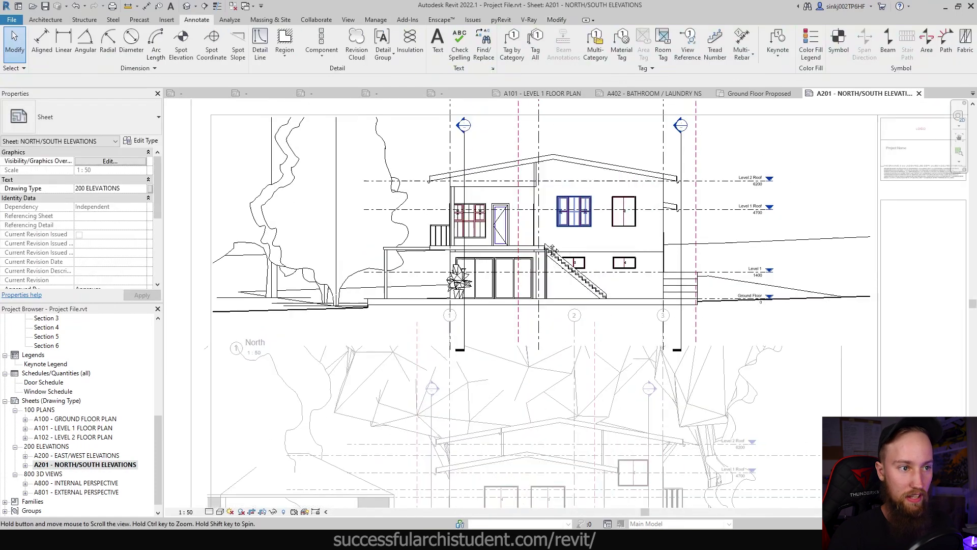
pyautogui.moveTo(630, 184); pyautogui.dragTo(628, 263, button='middle')
pyautogui.scroll(2, 590, 277)
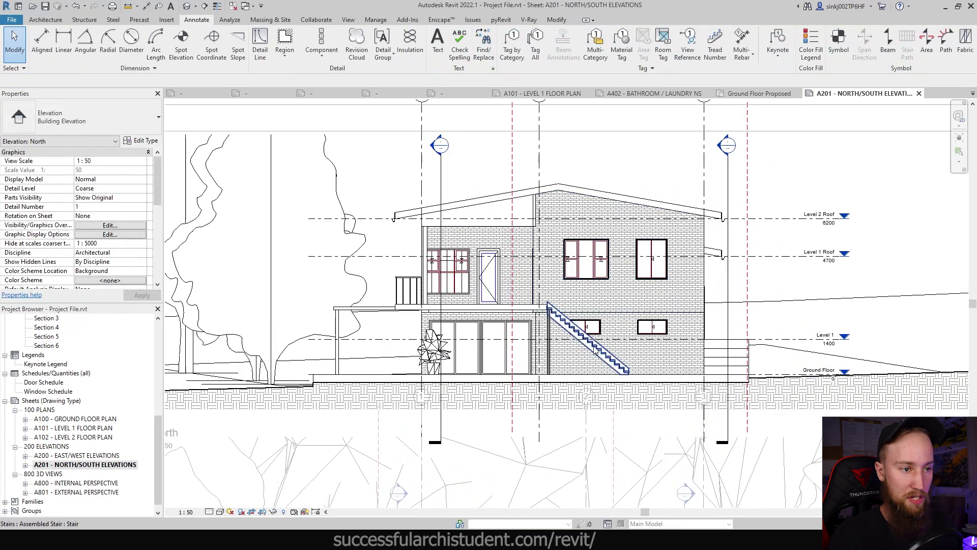
# - Check the Keynote value in the type properties of the ground floor Double brick - 270 wall, leaving the type unchanged
pyautogui.click(639, 360)
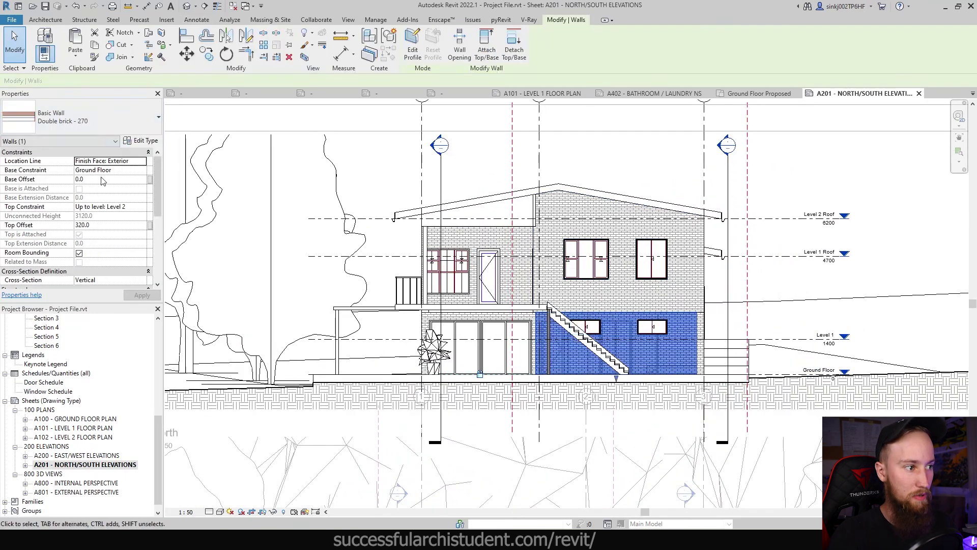
pyautogui.scroll(-3, 104, 181)
pyautogui.click(147, 141)
pyautogui.scroll(-5, 379, 325)
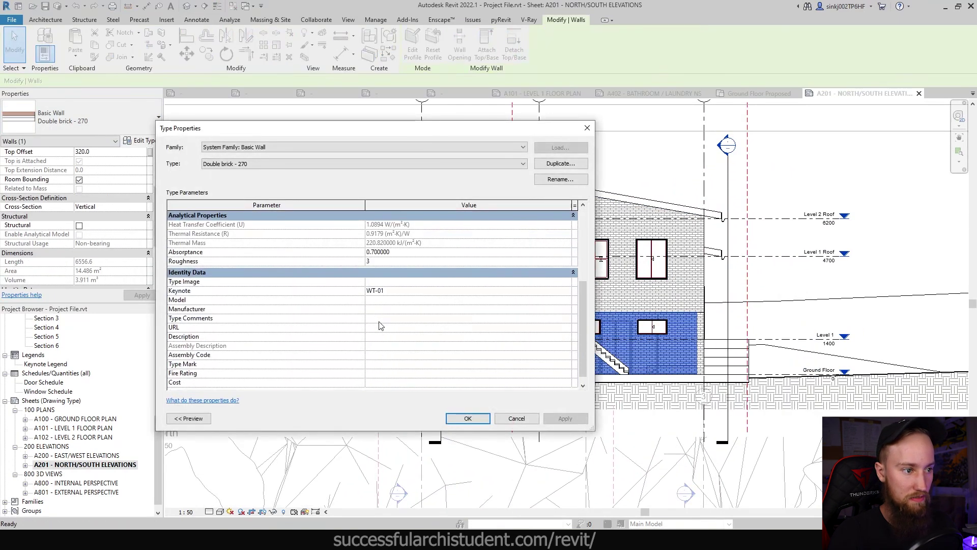
pyautogui.click(515, 419)
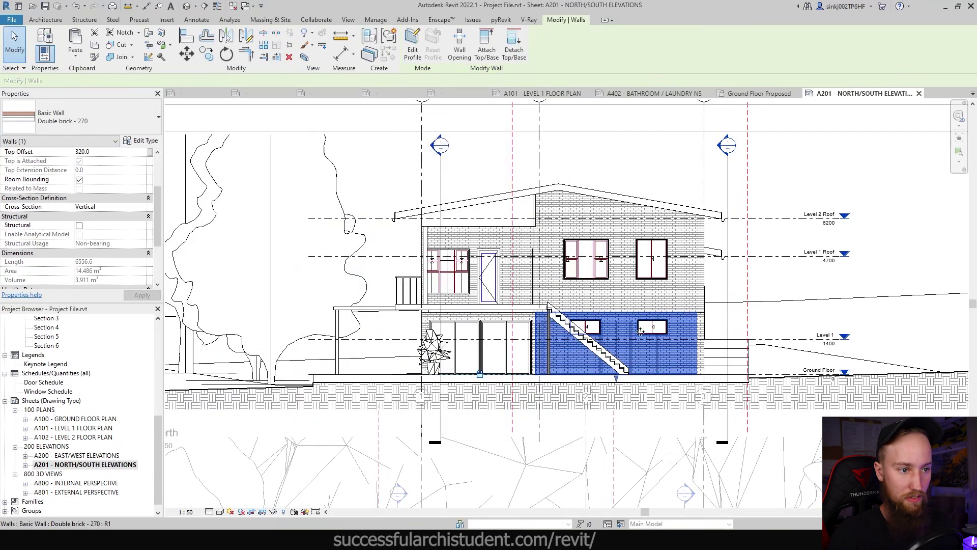
# - Place a boxed element keynote tag with a free-end leader on the ground floor brick wall, positioning the tag beyond the level markers
pyautogui.moveTo(678, 338); pyautogui.dragTo(663, 349, button='middle')
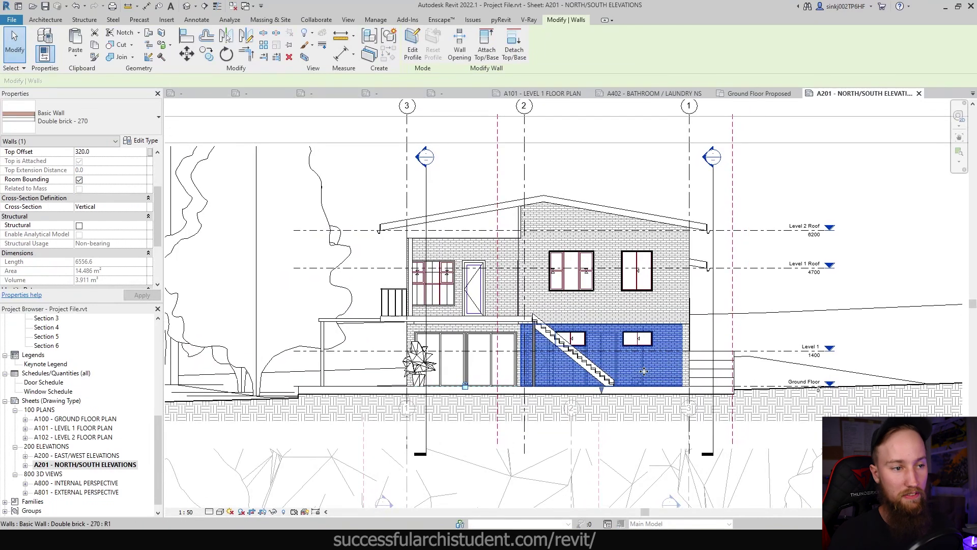
pyautogui.click(197, 20)
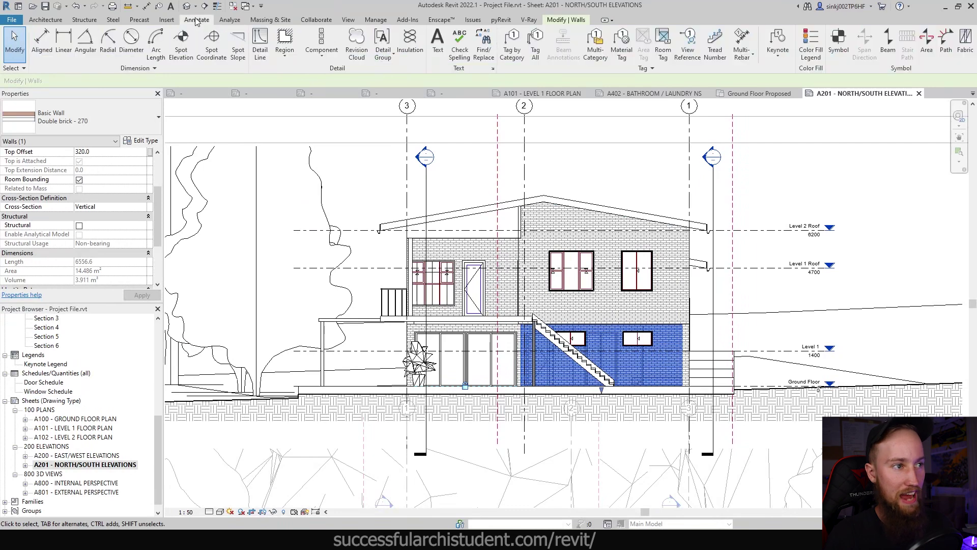
pyautogui.click(772, 38)
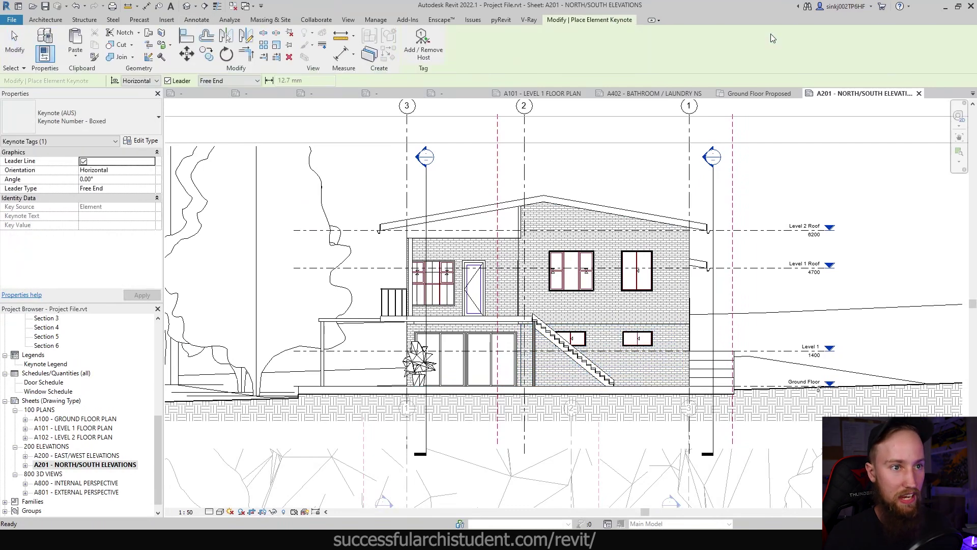
pyautogui.scroll(3, 636, 370)
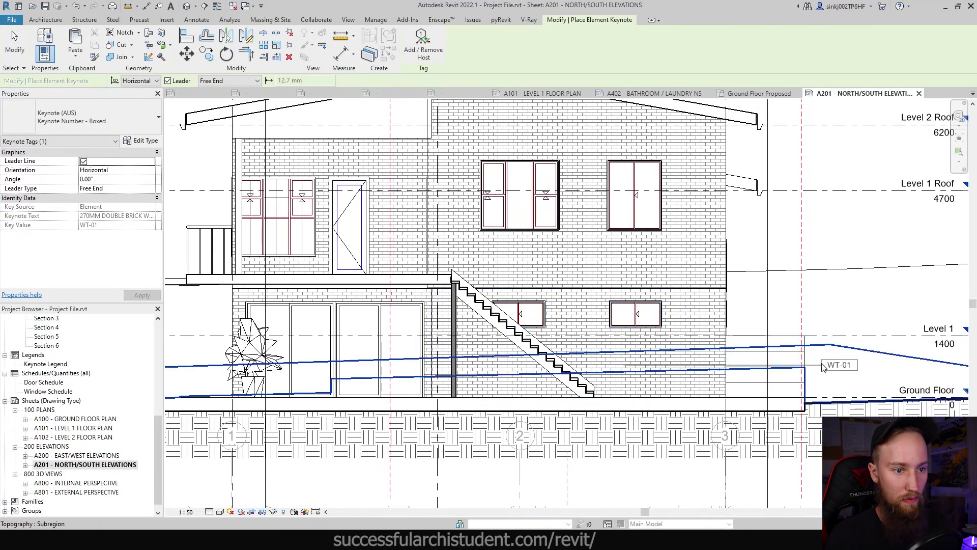
pyautogui.scroll(-5, 830, 373)
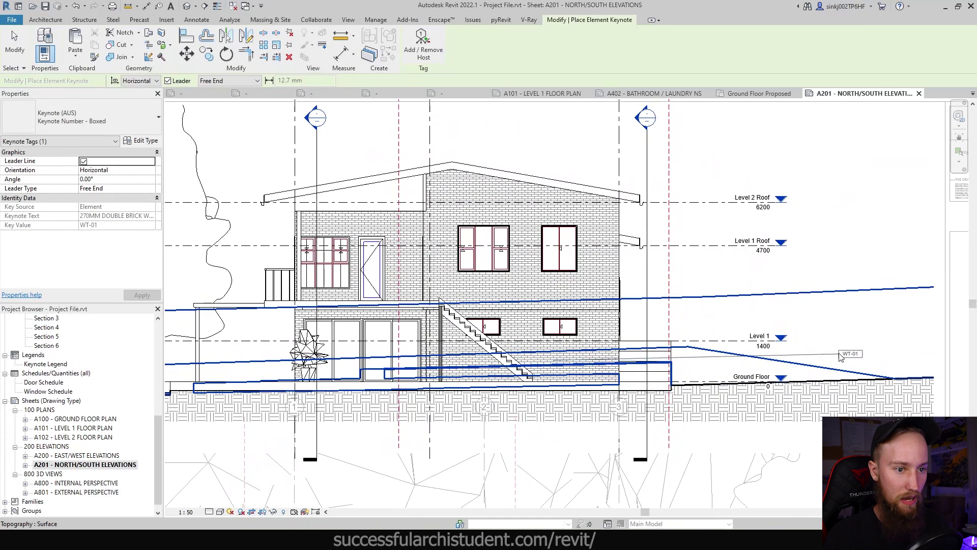
pyautogui.click(840, 356)
pyautogui.press('Escape')
pyautogui.press('Escape')
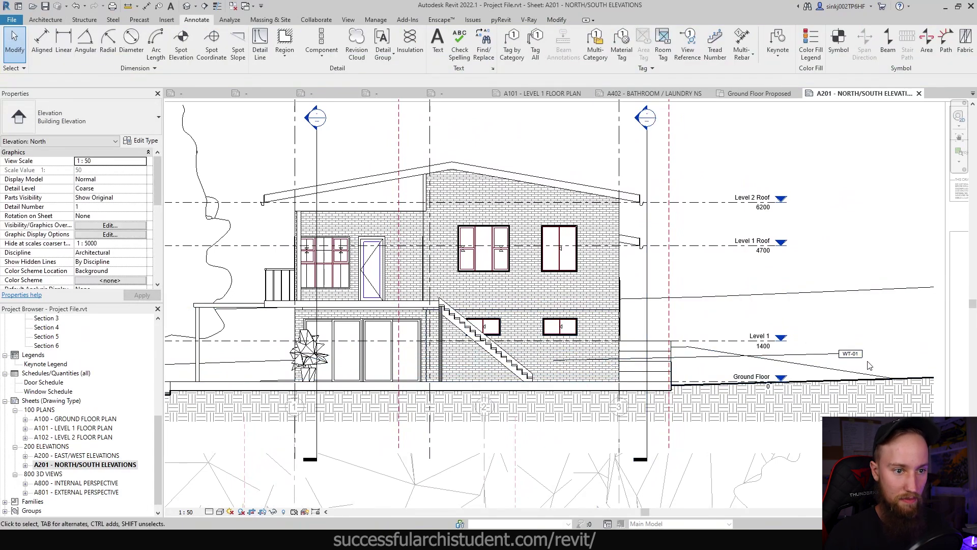
# - Deactivate the North elevation and paste the copied keynote legend into the A201 sheet's title block notes column
pyautogui.moveTo(760, 333); pyautogui.dragTo(431, 316, button='middle')
pyautogui.scroll(-1, 473, 329)
pyautogui.scroll(1, 510, 340)
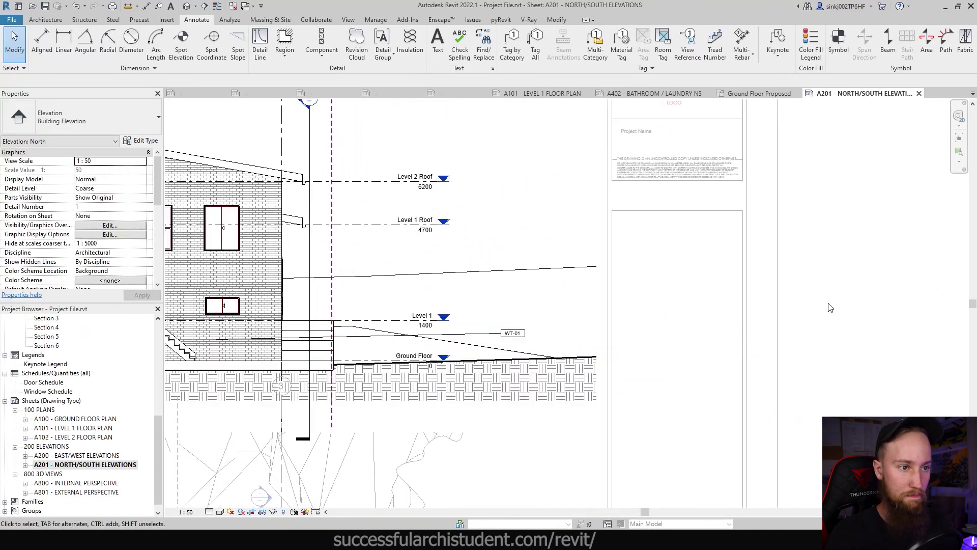
pyautogui.doubleClick(831, 308)
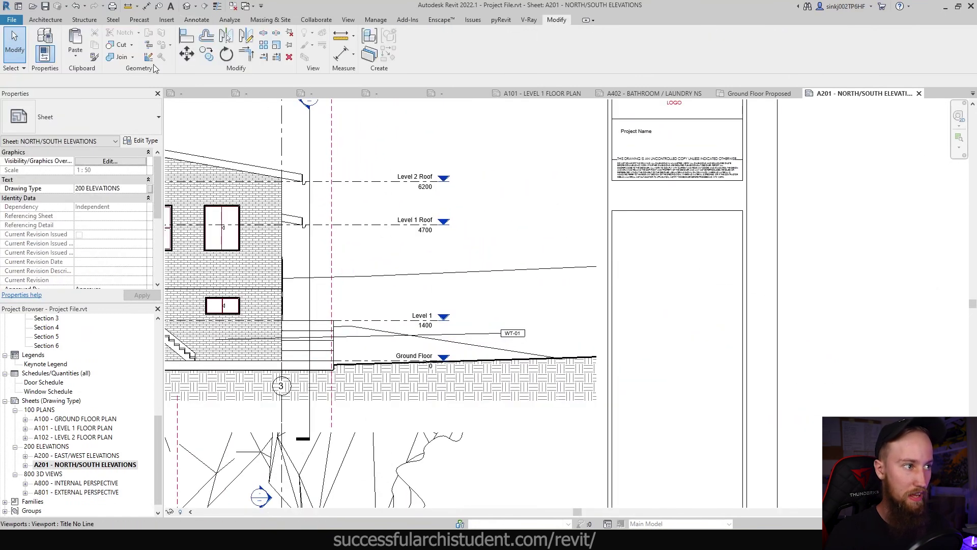
pyautogui.click(79, 54)
pyautogui.click(100, 137)
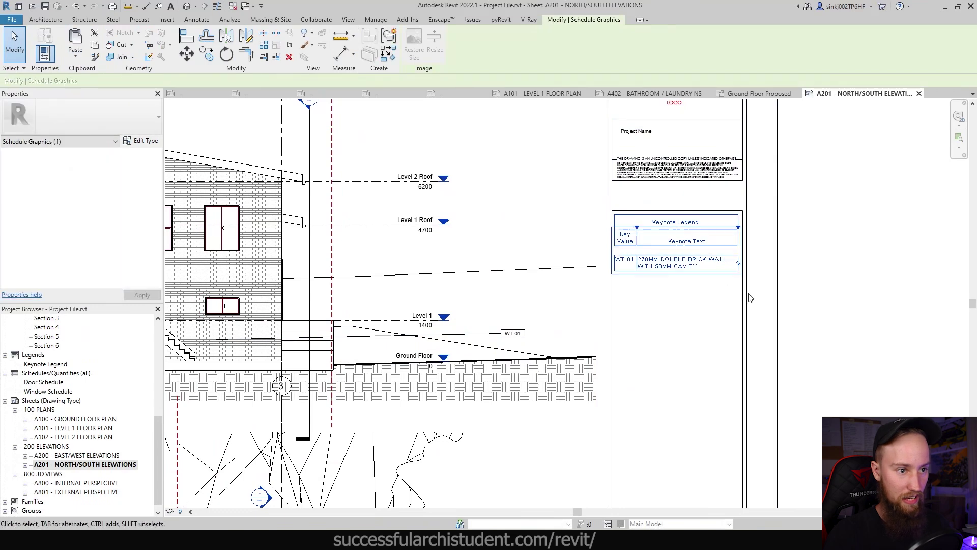
pyautogui.click(805, 294)
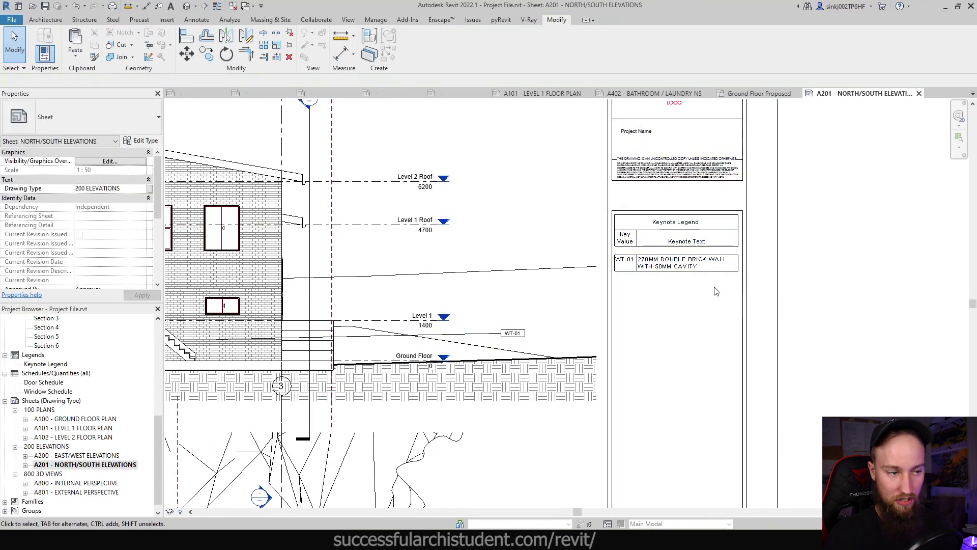
# - Reactivate the North elevation and change the wall's keynote tag to the Keynote Number type
pyautogui.click(516, 345)
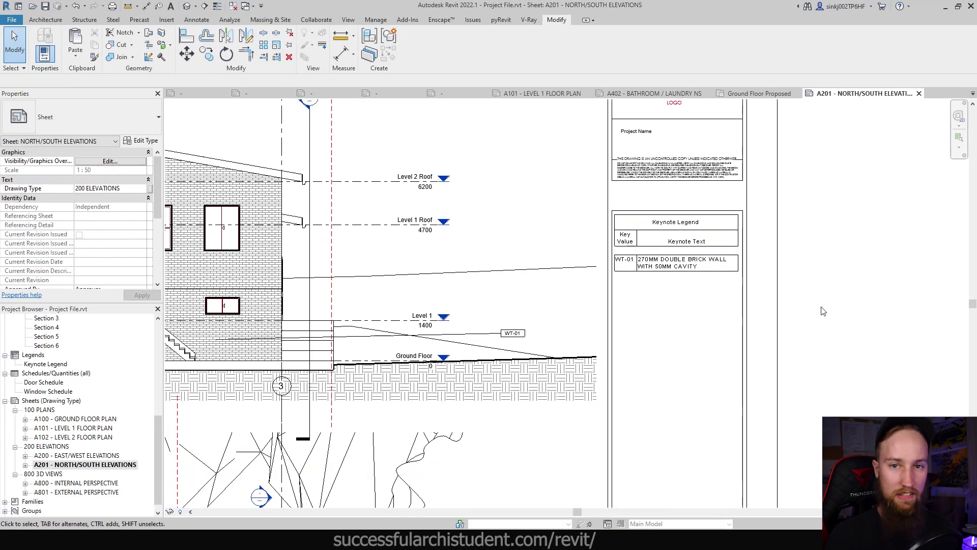
pyautogui.doubleClick(512, 333)
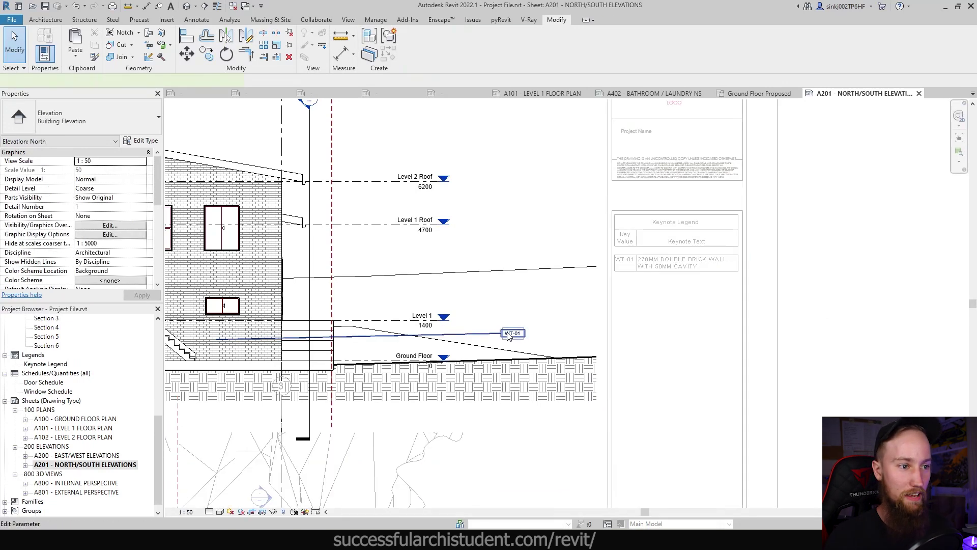
pyautogui.click(512, 333)
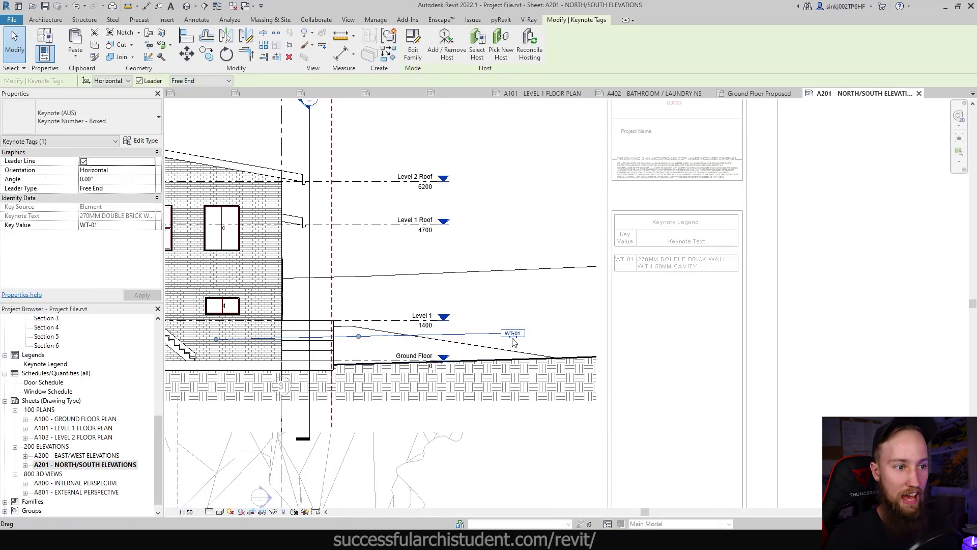
pyautogui.click(66, 126)
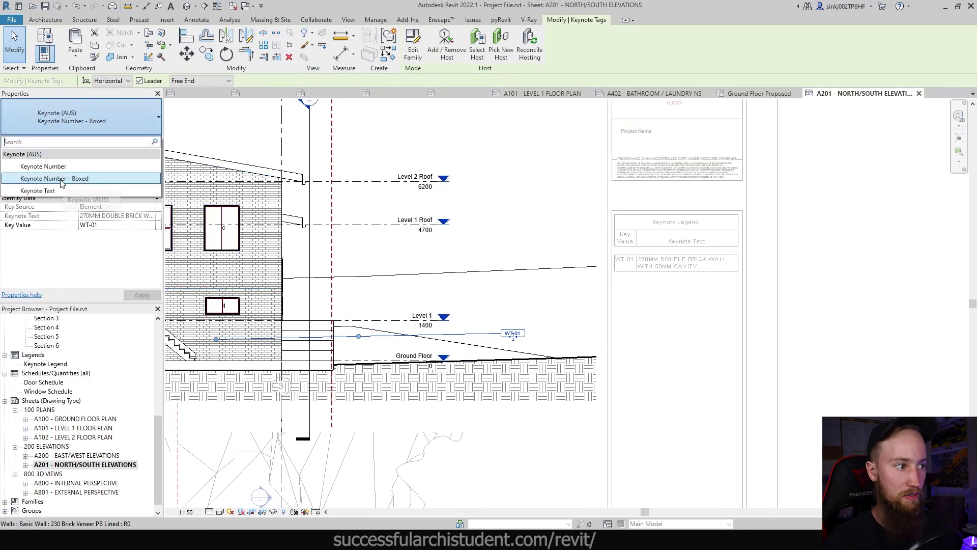
pyautogui.click(45, 166)
pyautogui.scroll(3, 504, 336)
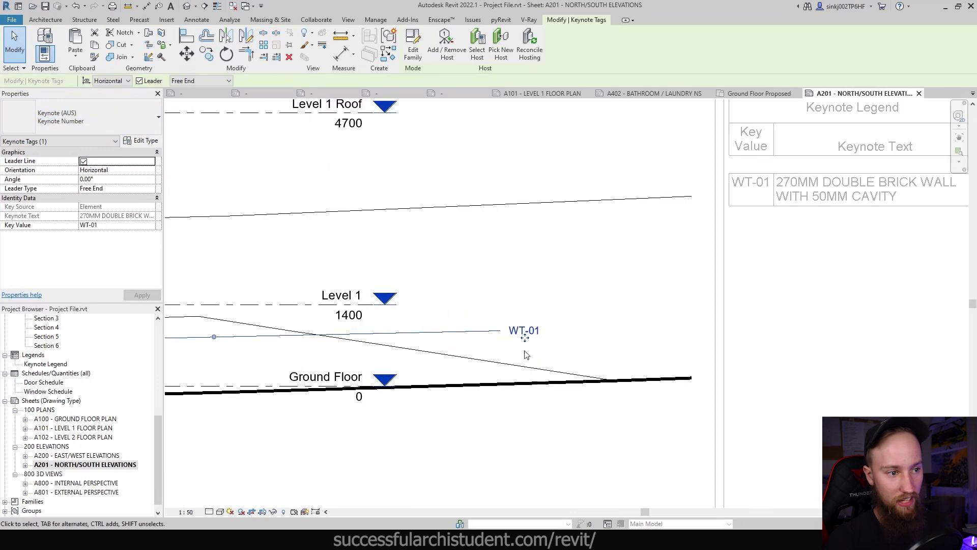
pyautogui.scroll(-3, 522, 354)
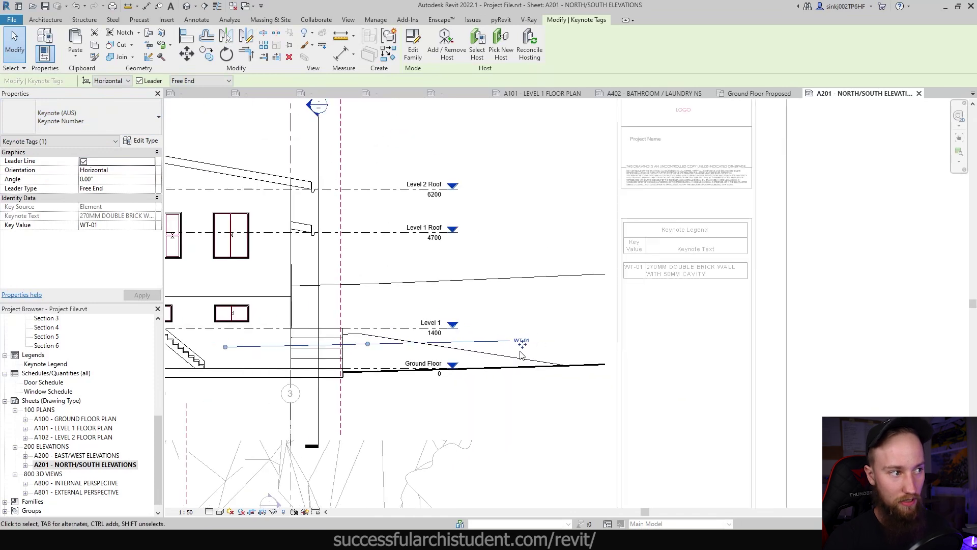
# - Change the wall's keynote tag to the Keynote Text type, shift it away from the building, and deactivate the elevation view
pyautogui.click(126, 128)
pyautogui.click(44, 192)
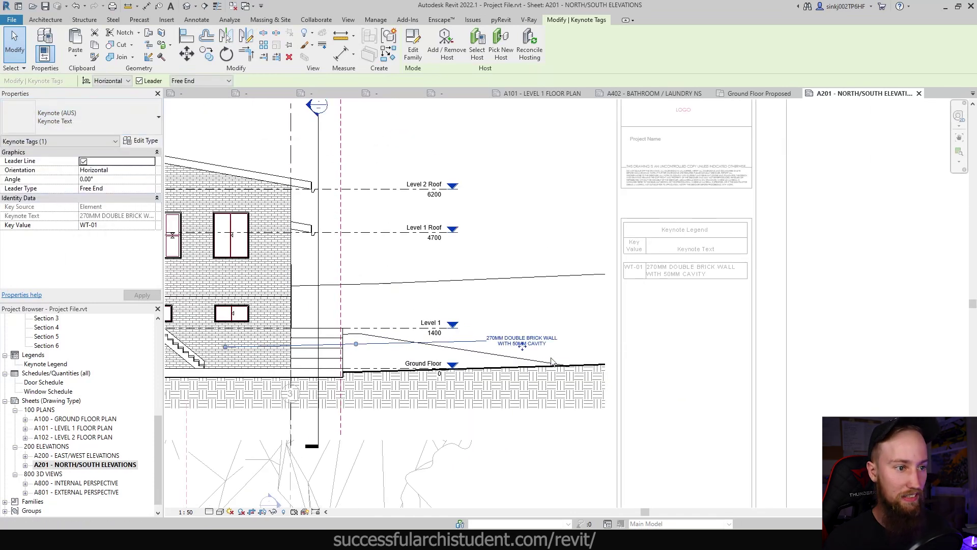
pyautogui.moveTo(539, 339); pyautogui.dragTo(563, 339)
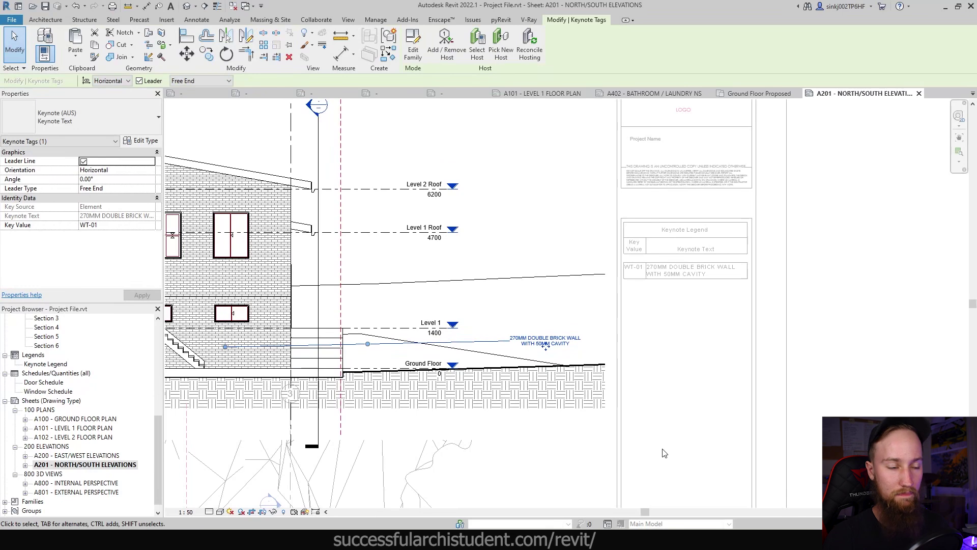
pyautogui.click(555, 310)
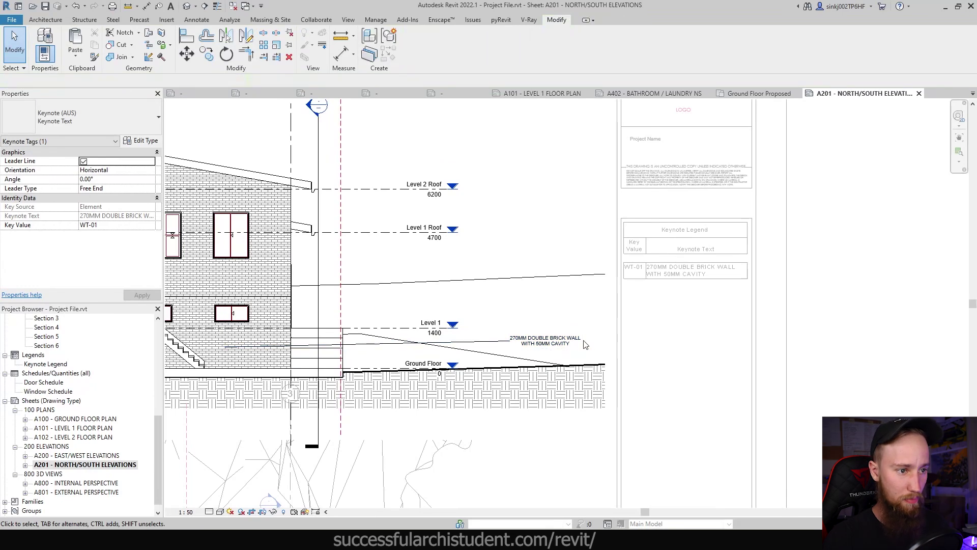
pyautogui.click(546, 345)
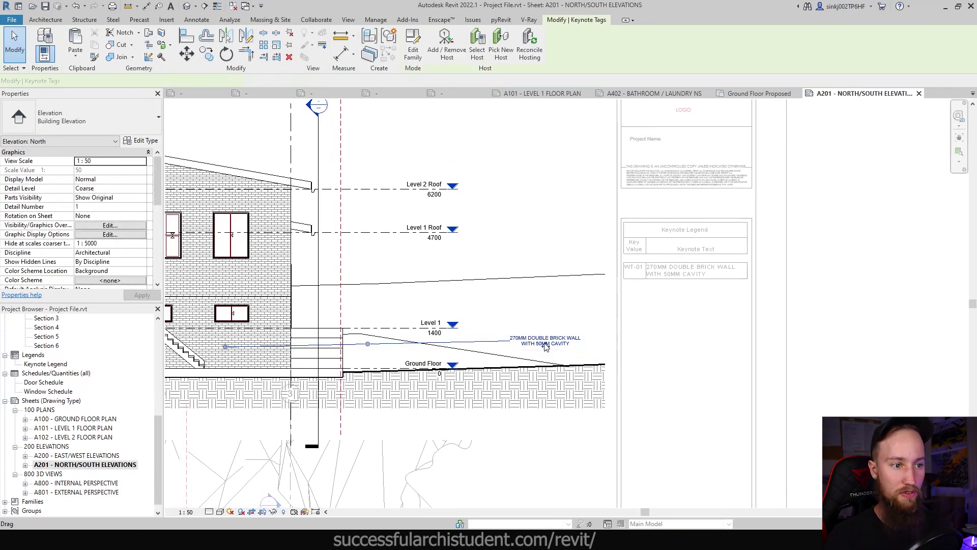
pyautogui.click(889, 344)
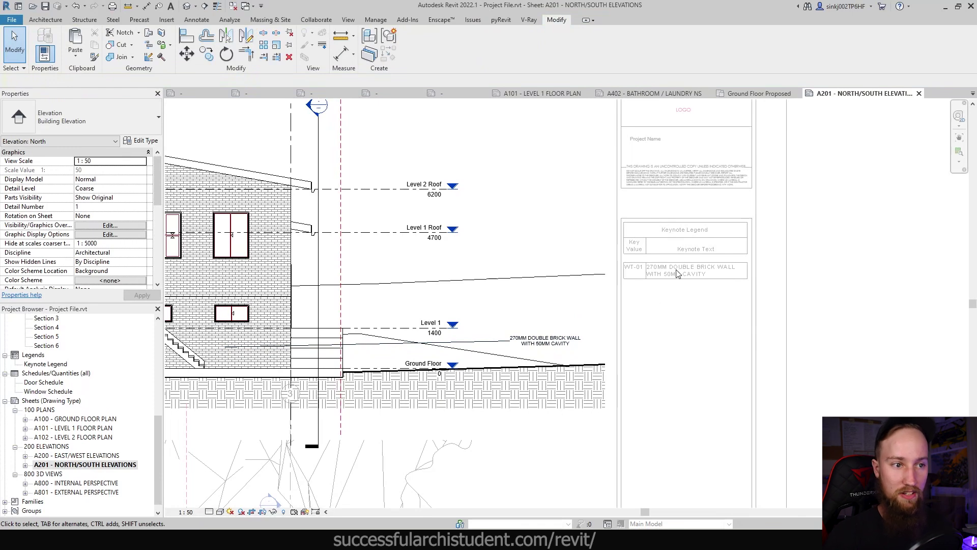
pyautogui.doubleClick(921, 323)
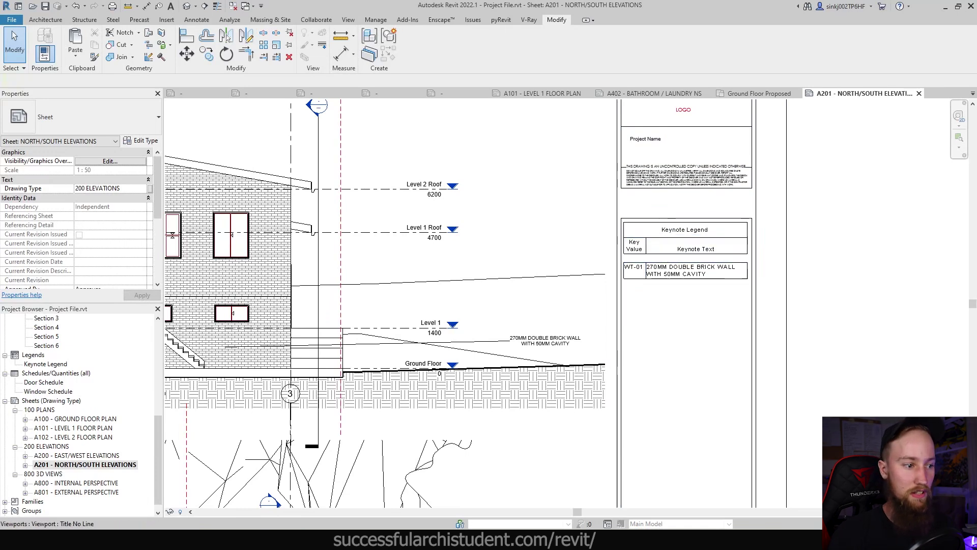
# - Review ADVANCED COURSE KEYNOTES.txt in Notepad, then return to Revit and examine the A402 - BATHROOM / LAUNDRY NS sheet
pyautogui.moveTo(605, 549); pyautogui.dragTo(682, 149)
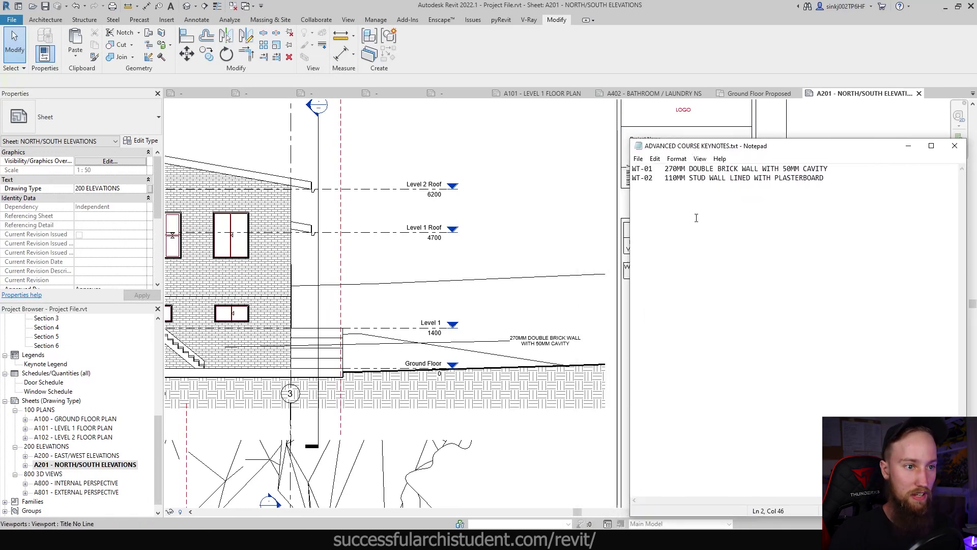
pyautogui.click(908, 146)
pyautogui.click(661, 94)
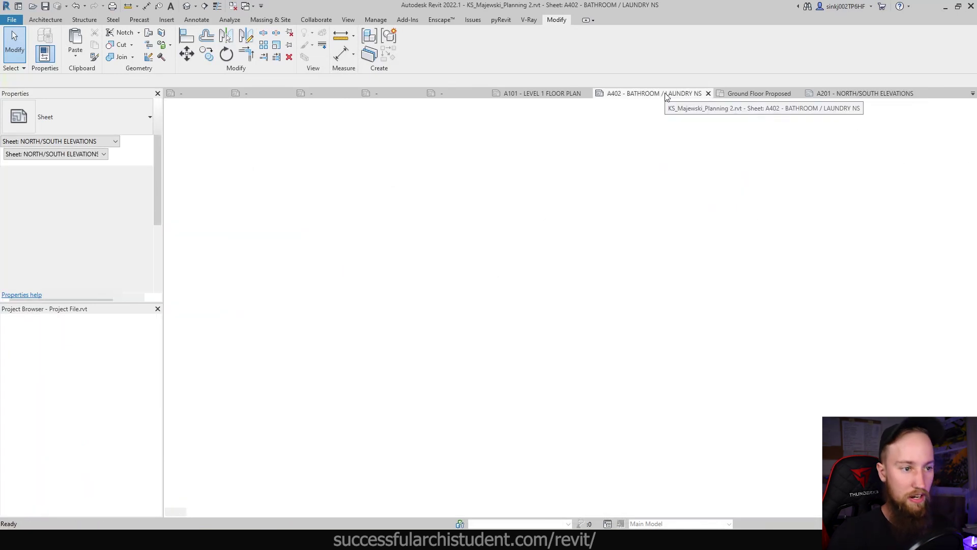
pyautogui.scroll(5, 384, 195)
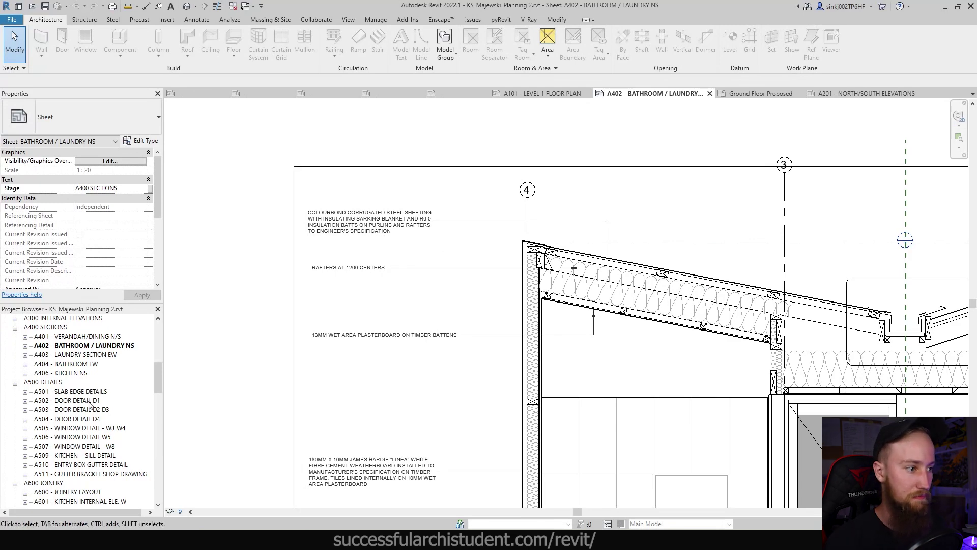
# - Open the A107 - ROOF PLAN sheet and examine the roof type tags on the bathroom/laundry and entry verandah roofs
pyautogui.scroll(4, 89, 404)
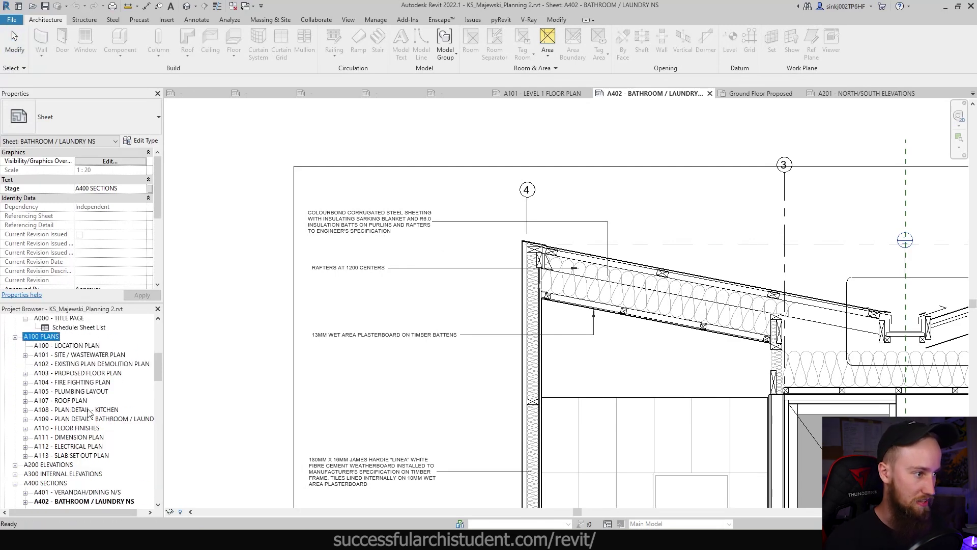
pyautogui.click(75, 402)
pyautogui.doubleClick(75, 402)
pyautogui.scroll(5, 442, 338)
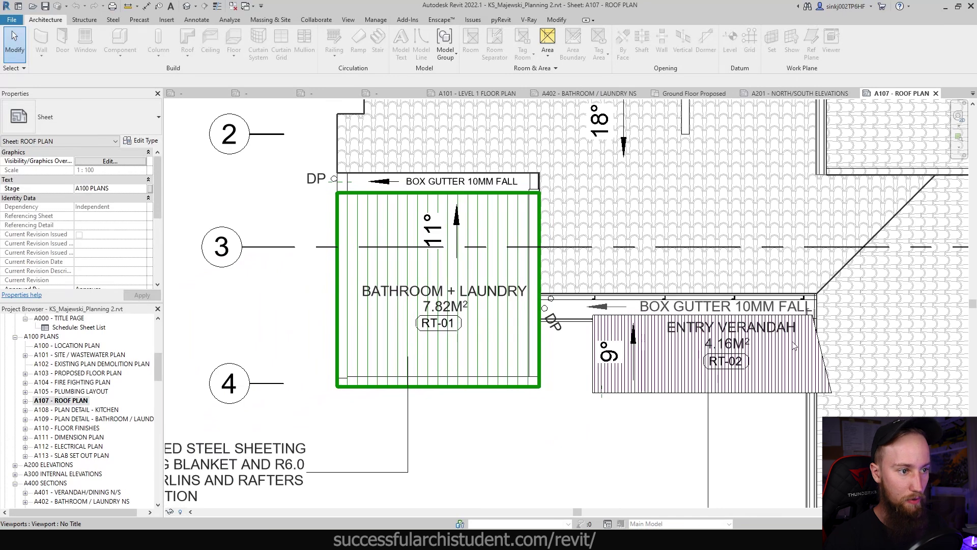
# - On the A402 - BATHROOM / LAUNDRY NS sheet, activate the section and inspect the keynote in the Colourbond Corrugated Sheet roof's type properties
pyautogui.click(600, 93)
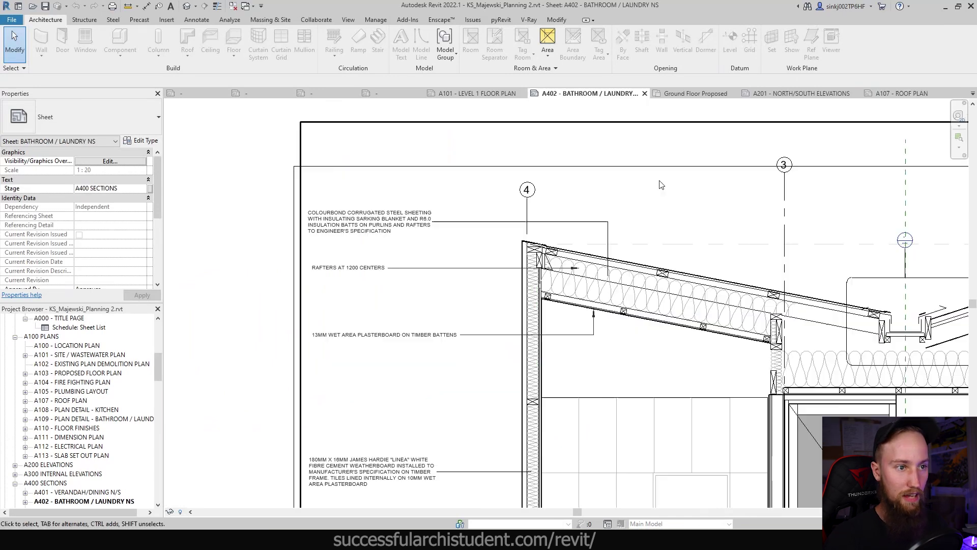
pyautogui.scroll(4, 346, 234)
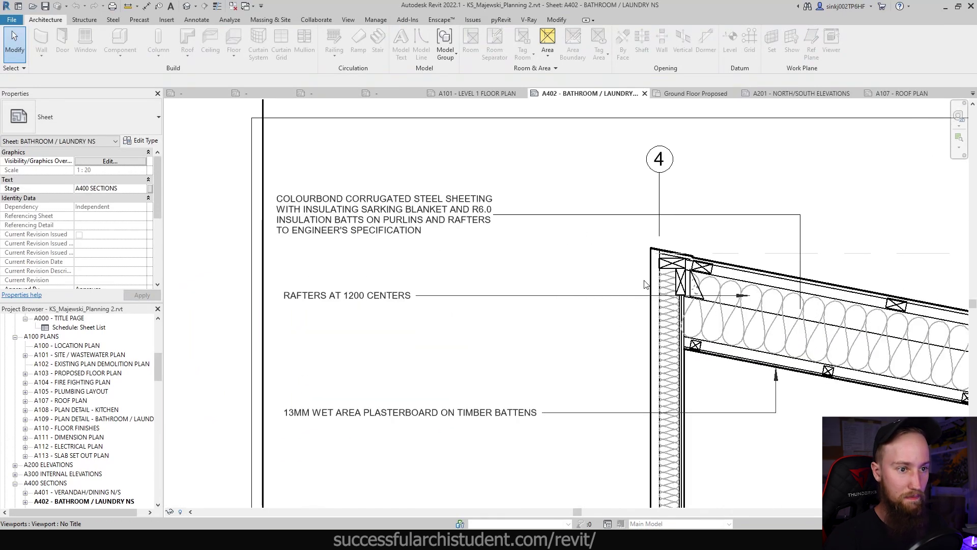
pyautogui.doubleClick(480, 227)
pyautogui.click(756, 271)
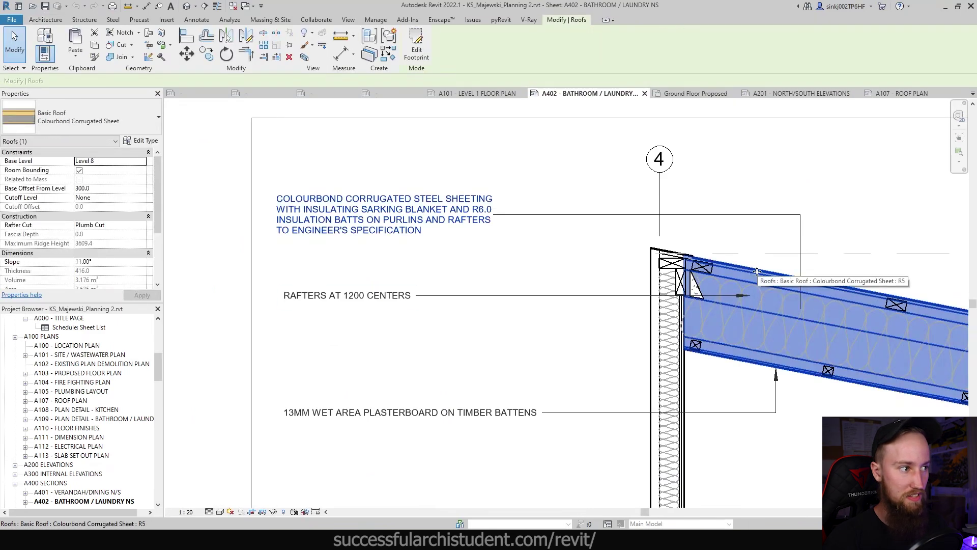
pyautogui.click(141, 140)
pyautogui.scroll(-5, 370, 317)
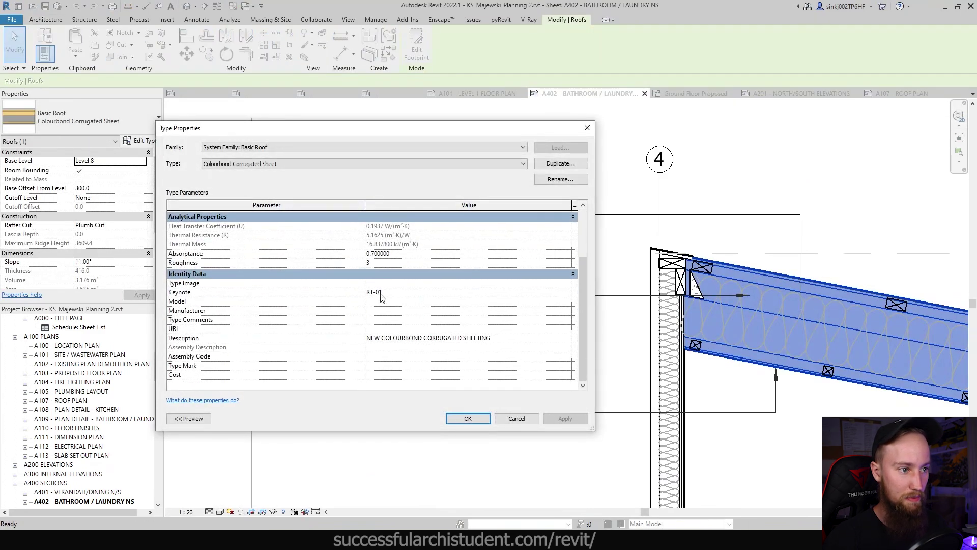
pyautogui.press('Escape')
pyautogui.press('Escape')
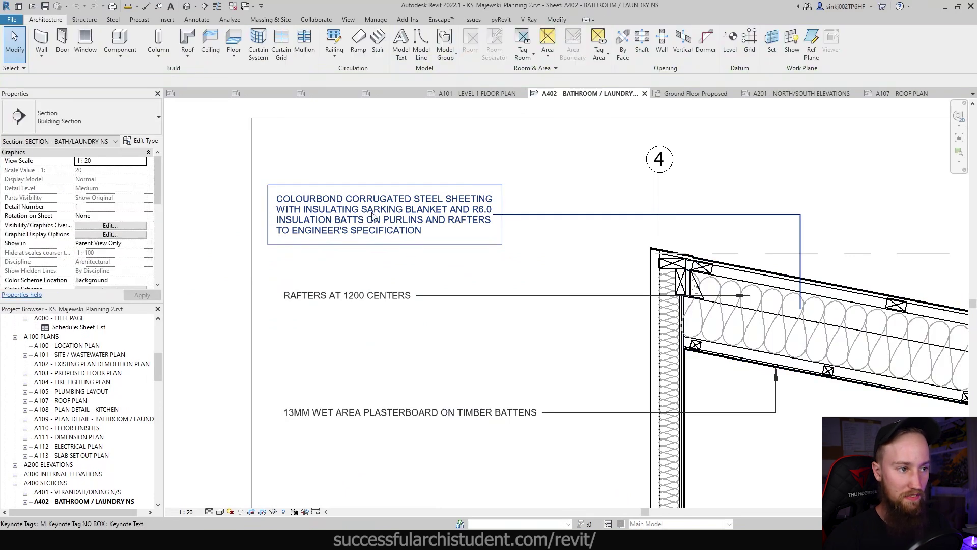
# - Inspect the keynote in the weatherboard wall's type properties, close them without changes, and deactivate the section view
pyautogui.scroll(-3, 372, 220)
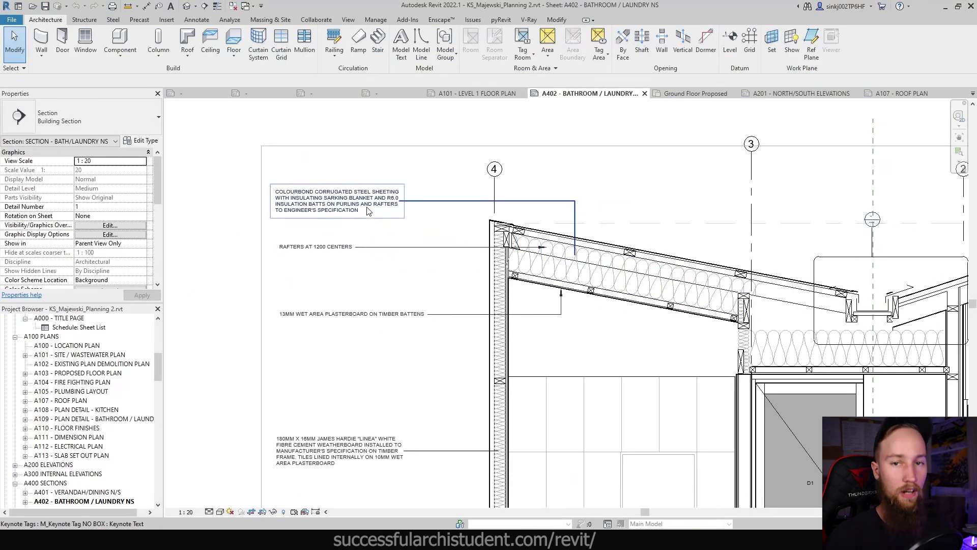
pyautogui.scroll(-1, 488, 263)
pyautogui.moveTo(517, 349); pyautogui.dragTo(494, 276, button='middle')
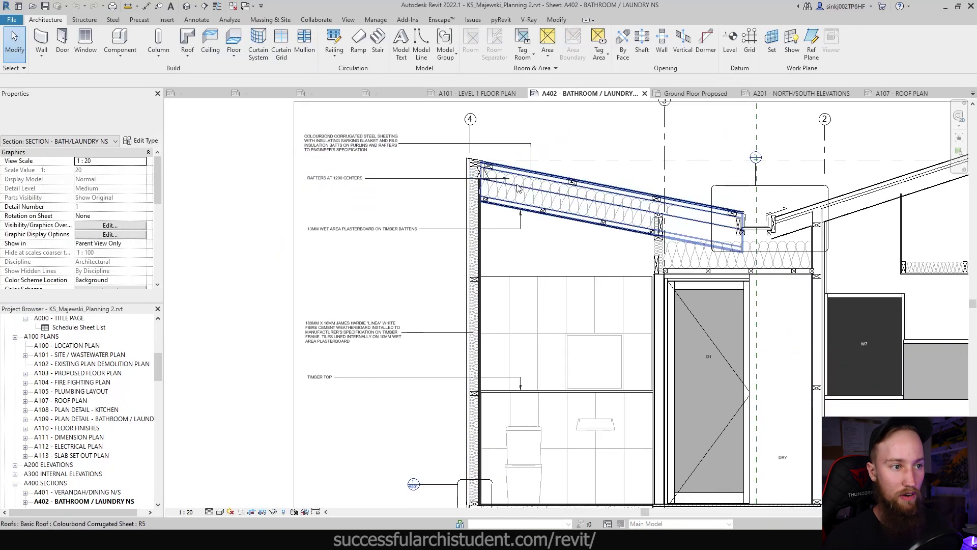
pyautogui.scroll(4, 375, 342)
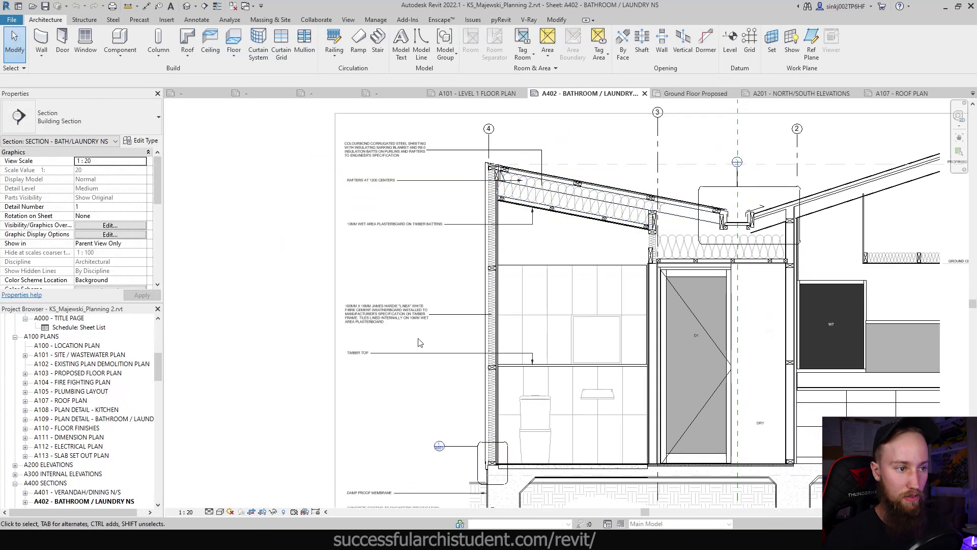
pyautogui.click(367, 335)
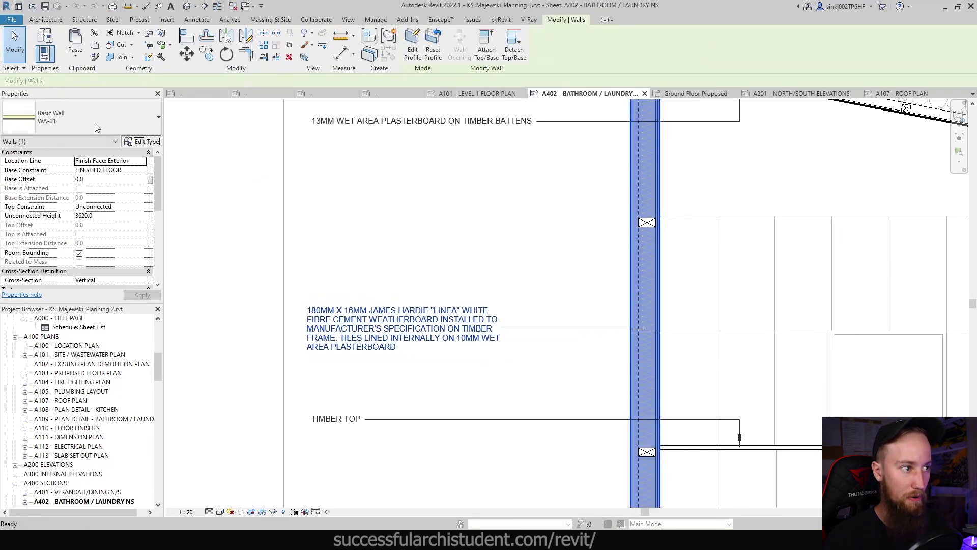
pyautogui.click(142, 140)
pyautogui.scroll(-2, 409, 356)
pyautogui.scroll(-2, 407, 351)
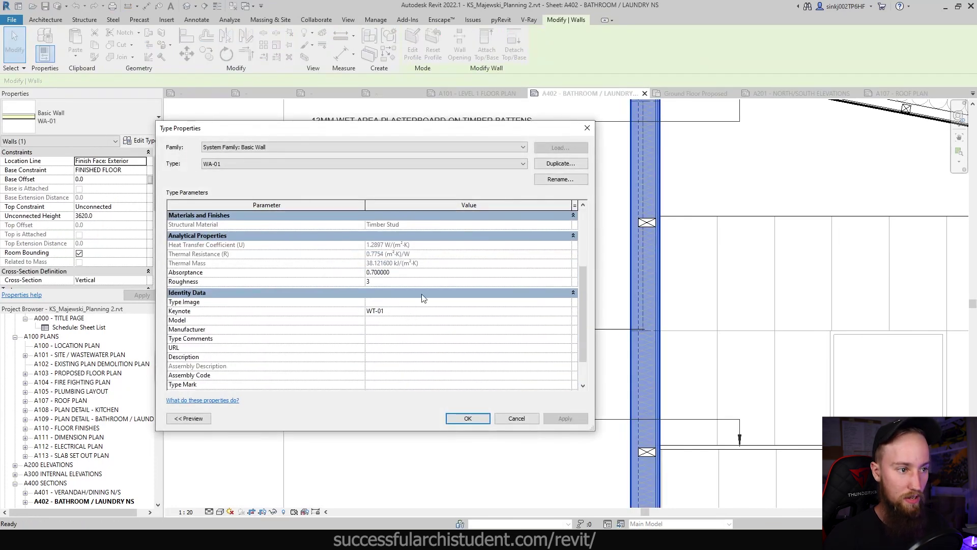
pyautogui.press('Escape')
pyautogui.press('Escape')
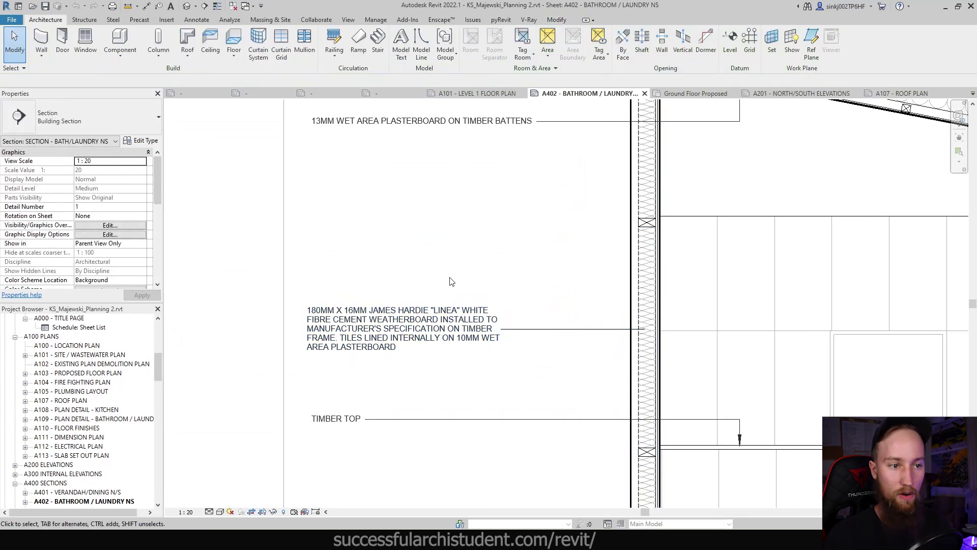
pyautogui.scroll(-5, 451, 281)
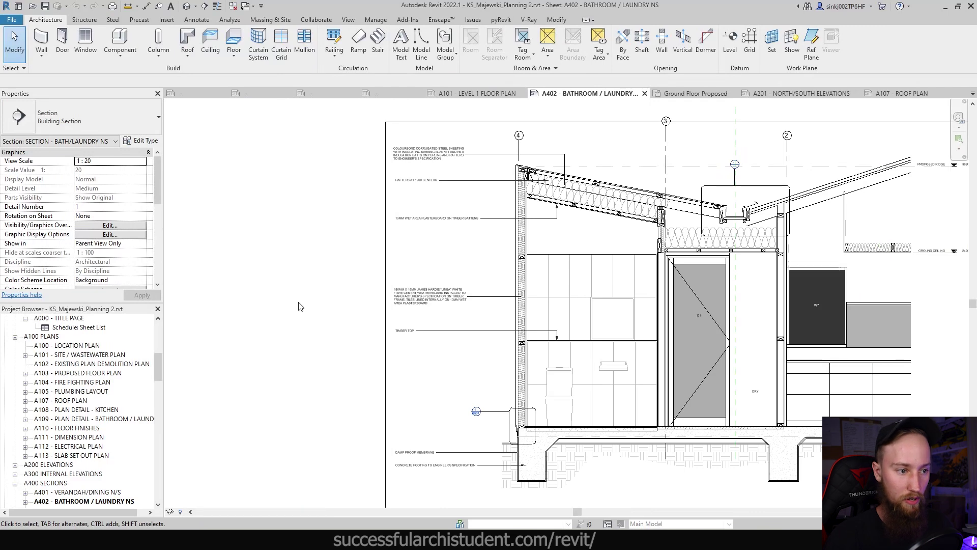
pyautogui.doubleClick(298, 306)
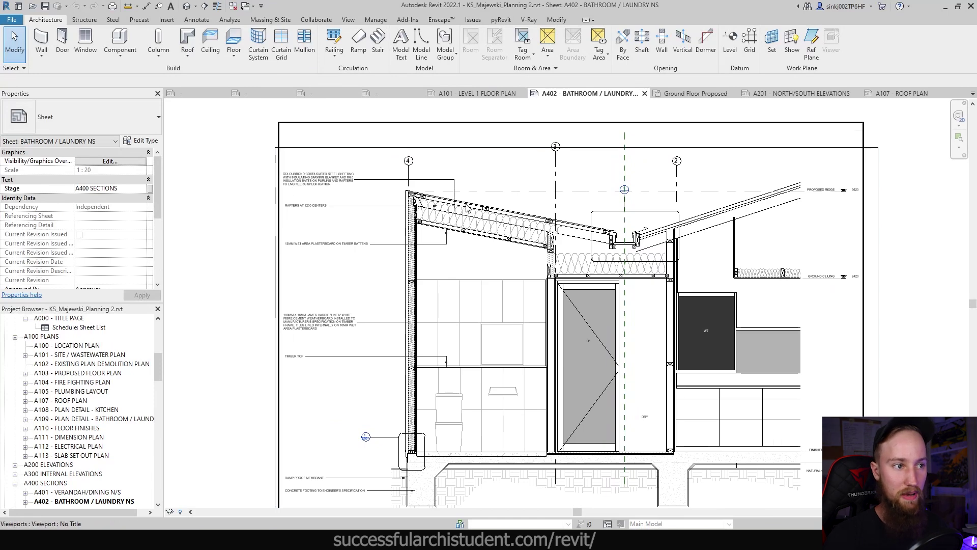
# - Switch to the Ground Floor Proposed plan and select the LN-01 keynote tag on the living room side of the hall wall
pyautogui.click(692, 94)
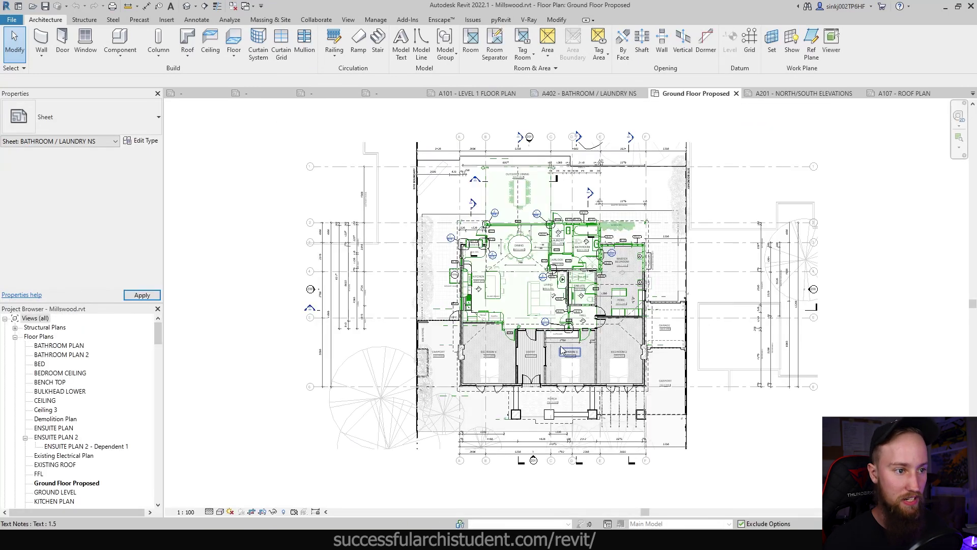
pyautogui.scroll(2, 562, 350)
pyautogui.moveTo(609, 360); pyautogui.dragTo(592, 395, button='middle')
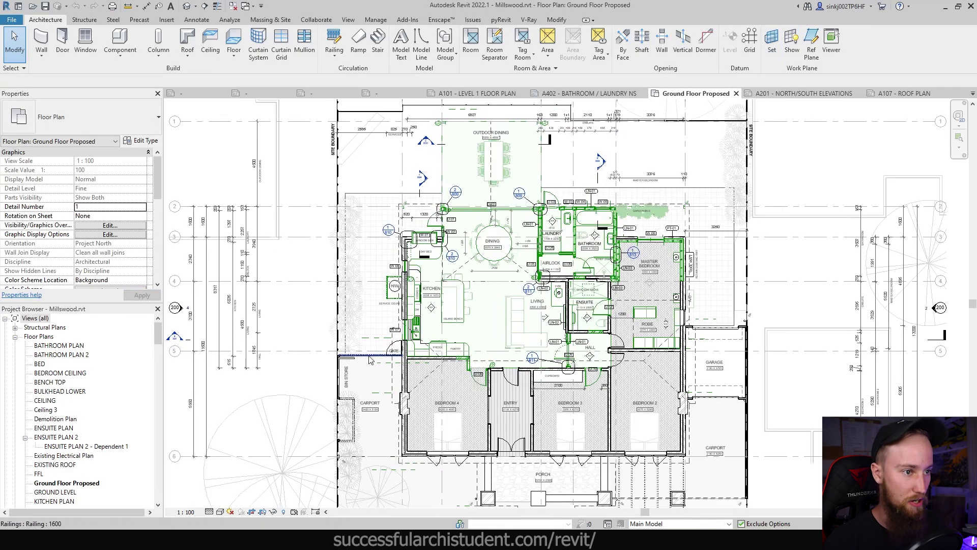
pyautogui.scroll(3, 432, 245)
pyautogui.scroll(-2, 417, 229)
pyautogui.scroll(2, 416, 228)
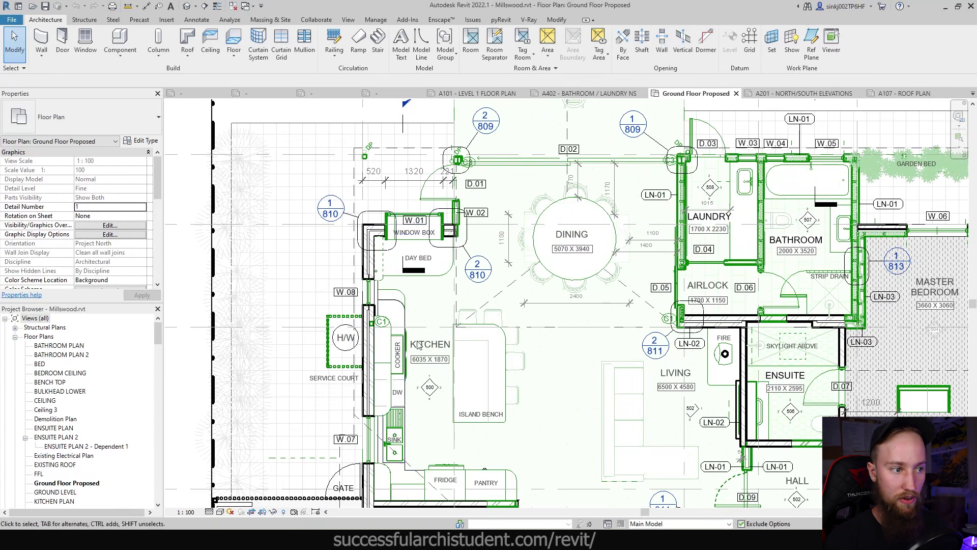
pyautogui.moveTo(589, 473); pyautogui.dragTo(497, 390, button='middle')
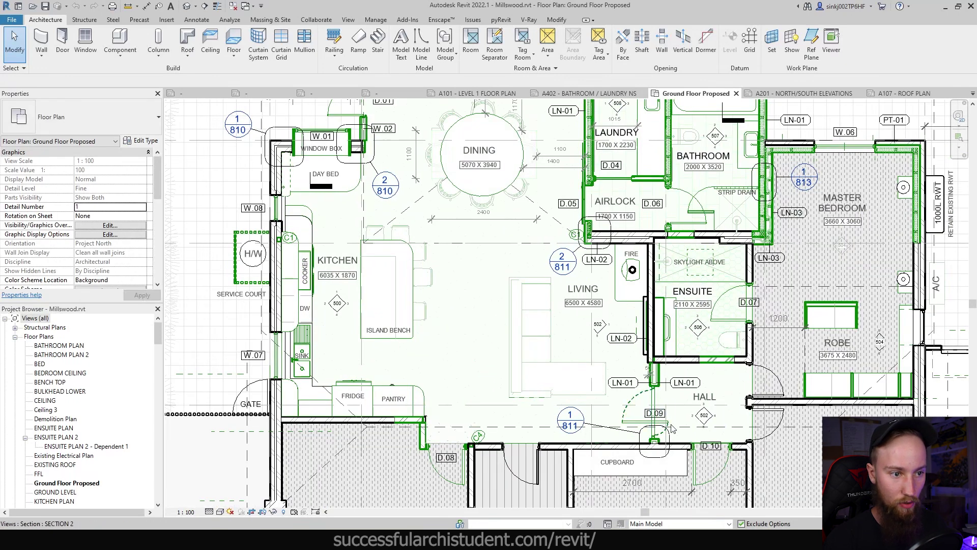
pyautogui.click(618, 387)
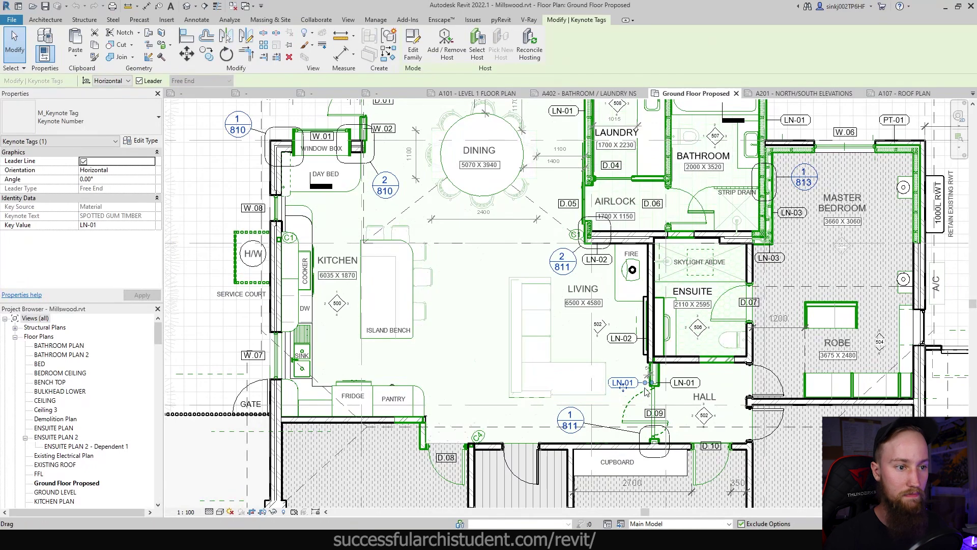
# - Open the 103 - Floor Plan Proposed sheet and compare its keynote legend with the tags on the floor plan
pyautogui.scroll(-6, 650, 386)
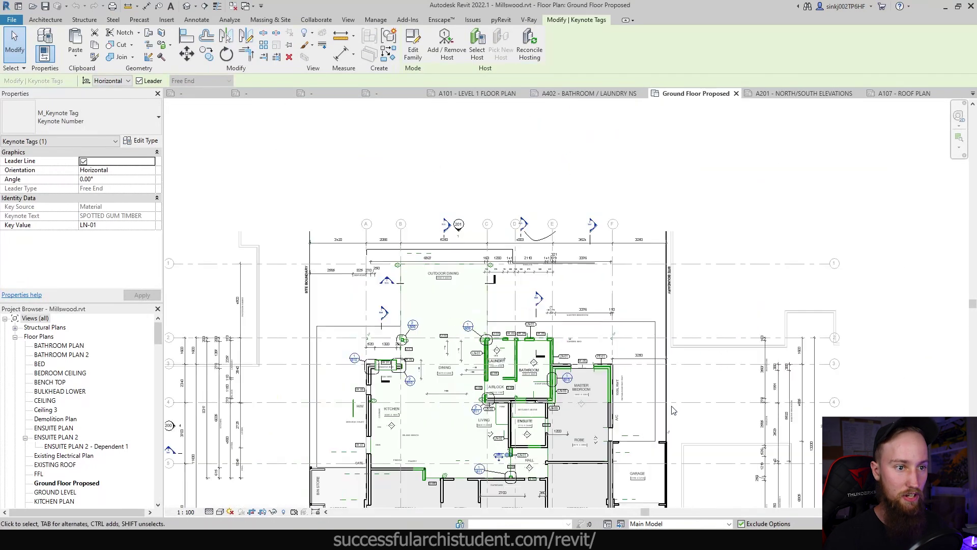
pyautogui.scroll(-9, 71, 431)
pyautogui.moveTo(158, 363); pyautogui.dragTo(163, 422)
pyautogui.scroll(-7, 162, 426)
pyautogui.doubleClick(71, 363)
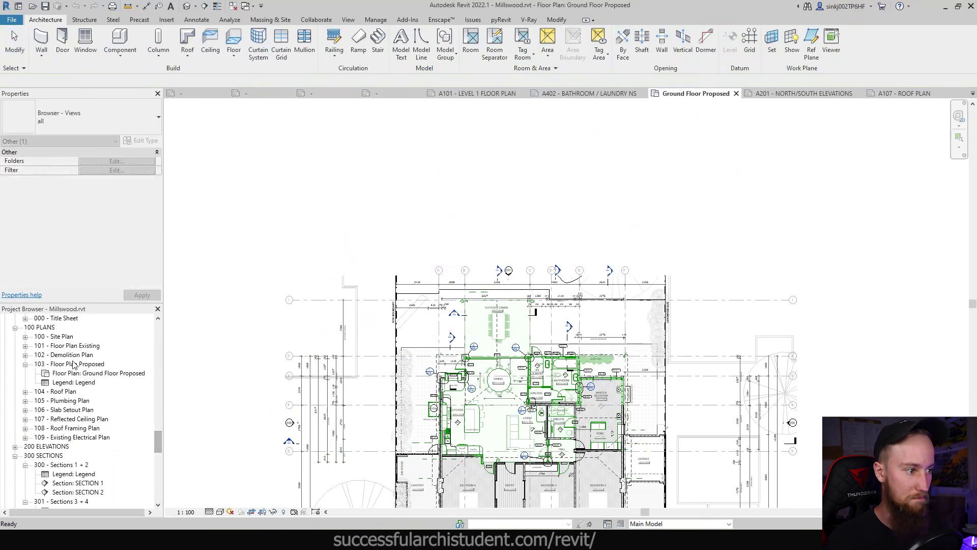
pyautogui.scroll(5, 769, 401)
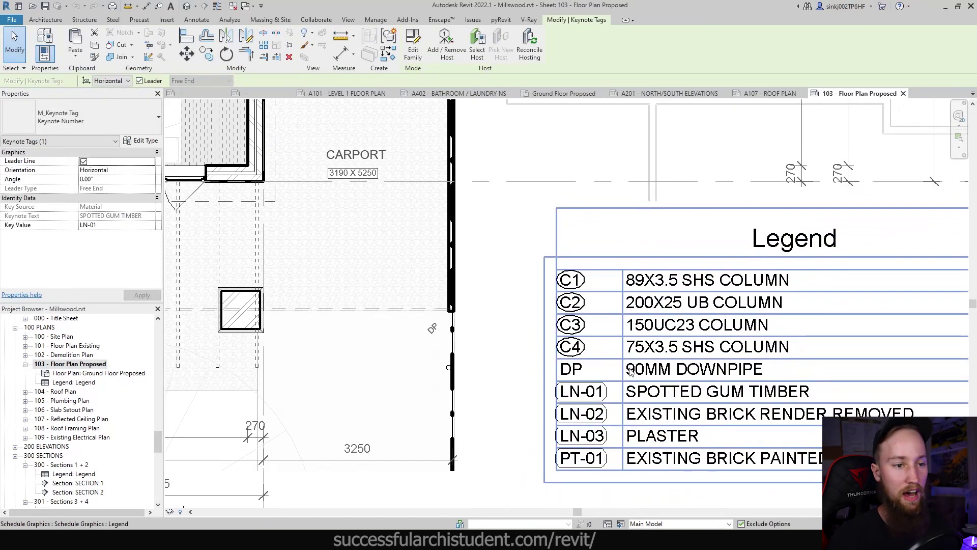
pyautogui.scroll(-1, 680, 323)
pyautogui.scroll(-1, 425, 262)
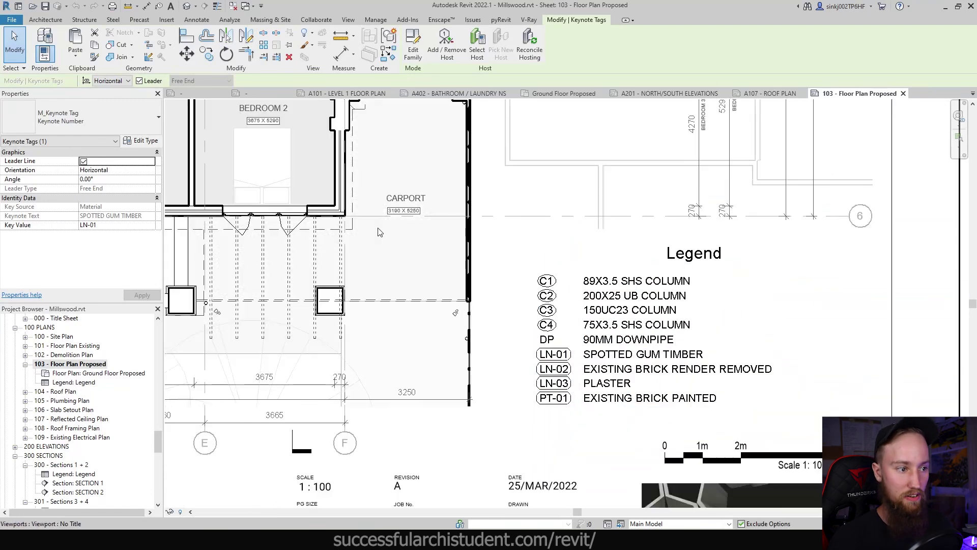
pyautogui.moveTo(377, 231); pyautogui.dragTo(656, 402, button='middle')
pyautogui.scroll(-1, 410, 245)
pyautogui.moveTo(392, 235); pyautogui.dragTo(596, 417, button='middle')
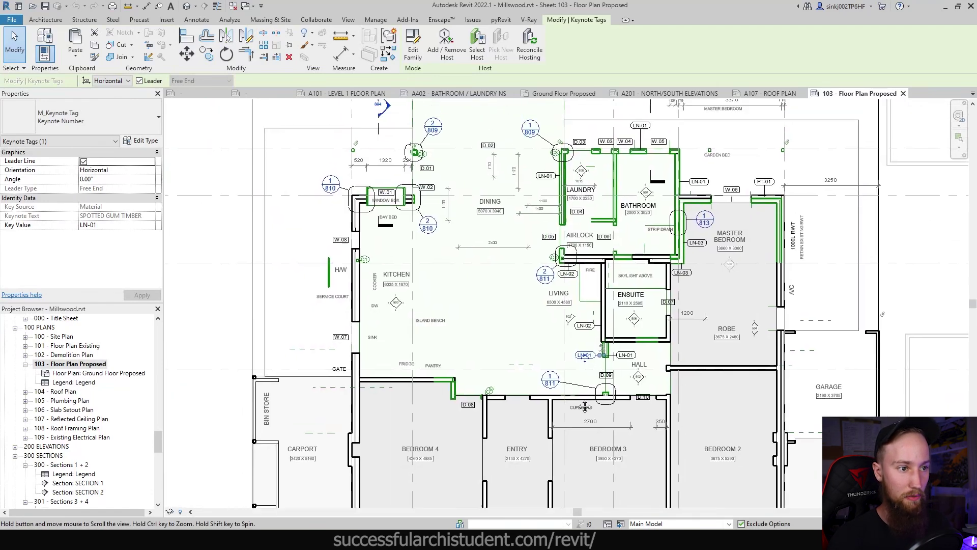
# - Open the 108 - Roof Framing Plan sheet and examine the keynote tags on the beams, rafters, columns and portal frames
pyautogui.click(79, 429)
pyautogui.doubleClick(79, 429)
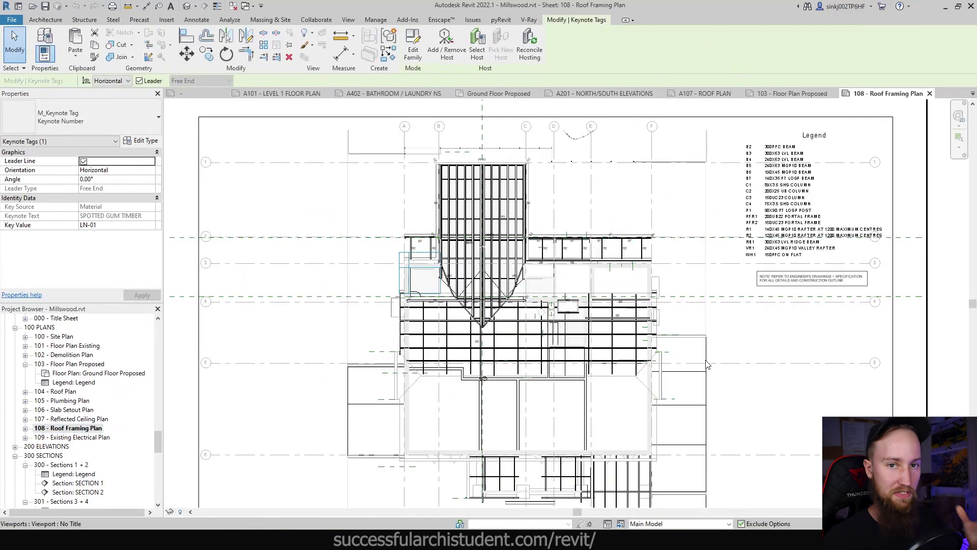
pyautogui.scroll(3, 681, 336)
pyautogui.moveTo(682, 336); pyautogui.dragTo(735, 387, button='middle')
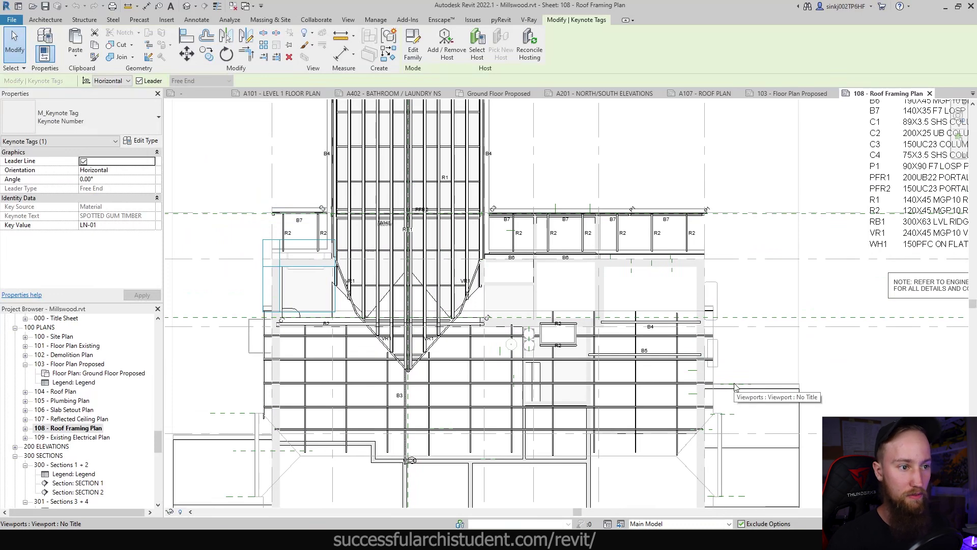
pyautogui.scroll(-3, 735, 387)
pyautogui.moveTo(758, 400); pyautogui.dragTo(718, 375, button='middle')
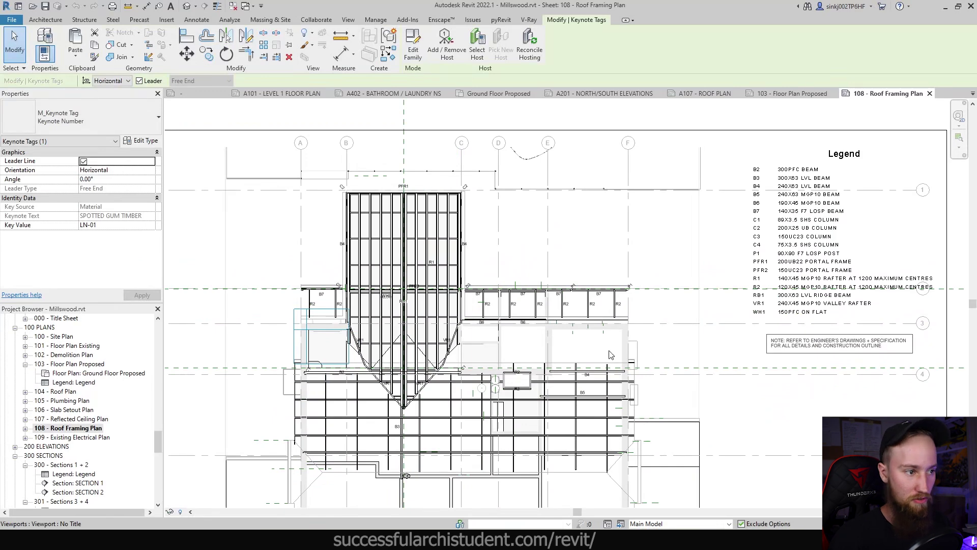
pyautogui.scroll(2, 610, 355)
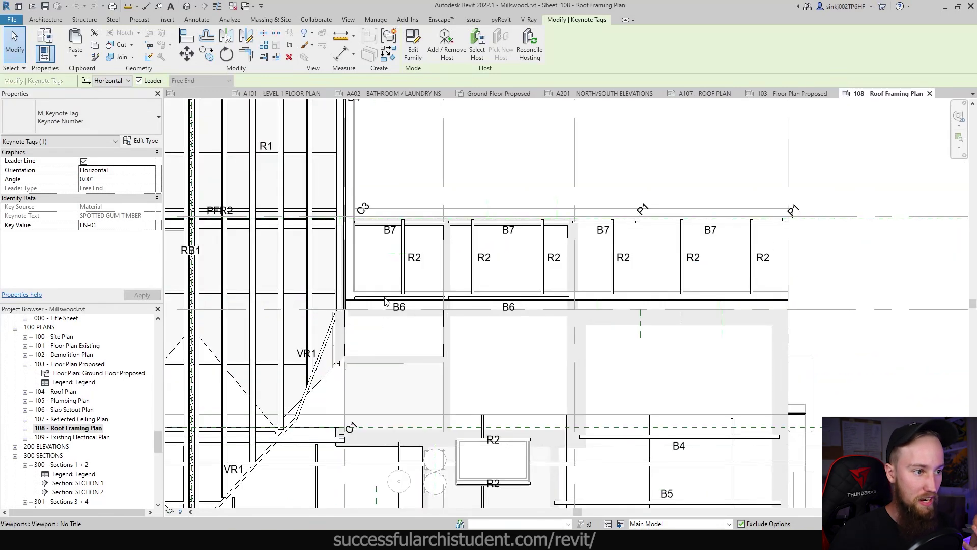
pyautogui.scroll(-1, 386, 302)
pyautogui.moveTo(485, 348); pyautogui.dragTo(738, 296, button='middle')
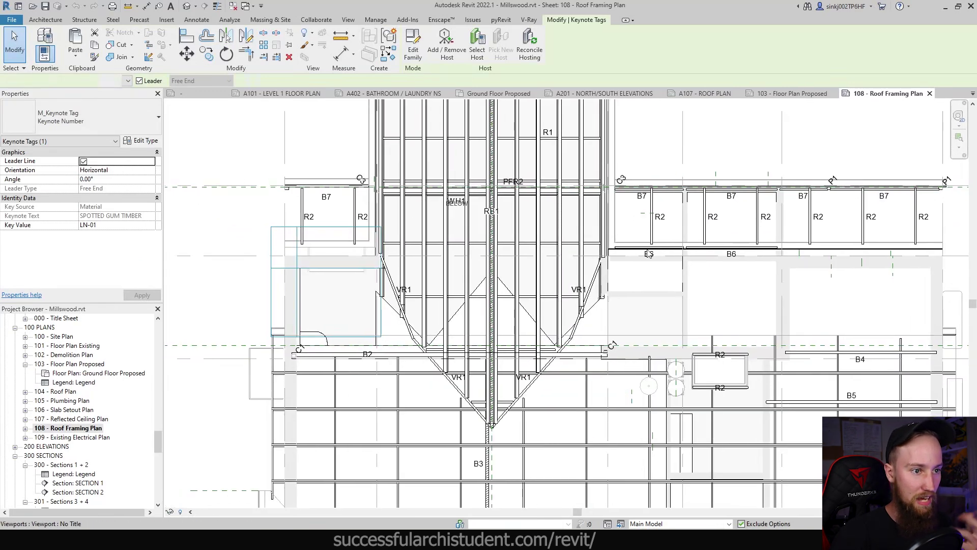
# - Activate the roof framing view, try the Keynote Text type on the B6 beam tag nearest the central roof, and undo the change
pyautogui.press('Escape')
pyautogui.scroll(4, 648, 253)
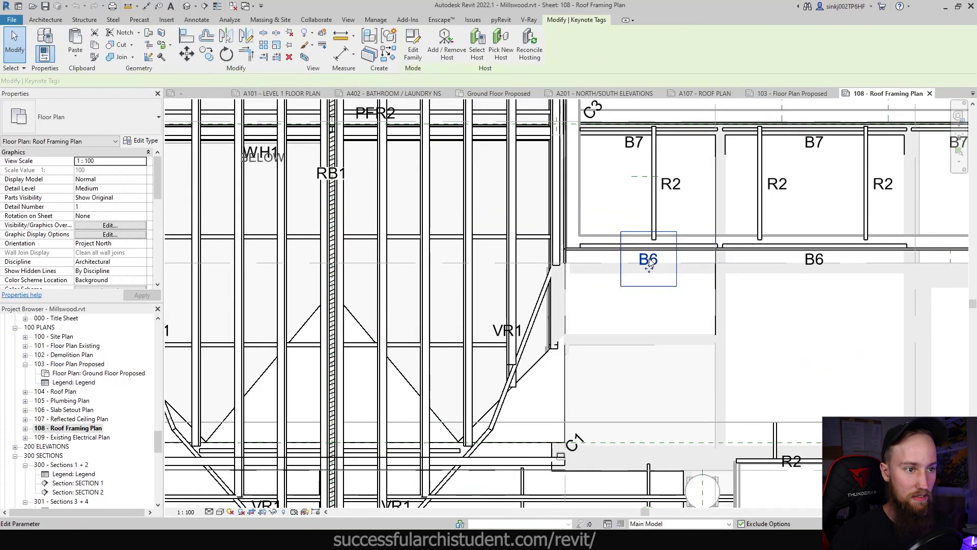
pyautogui.click(649, 267)
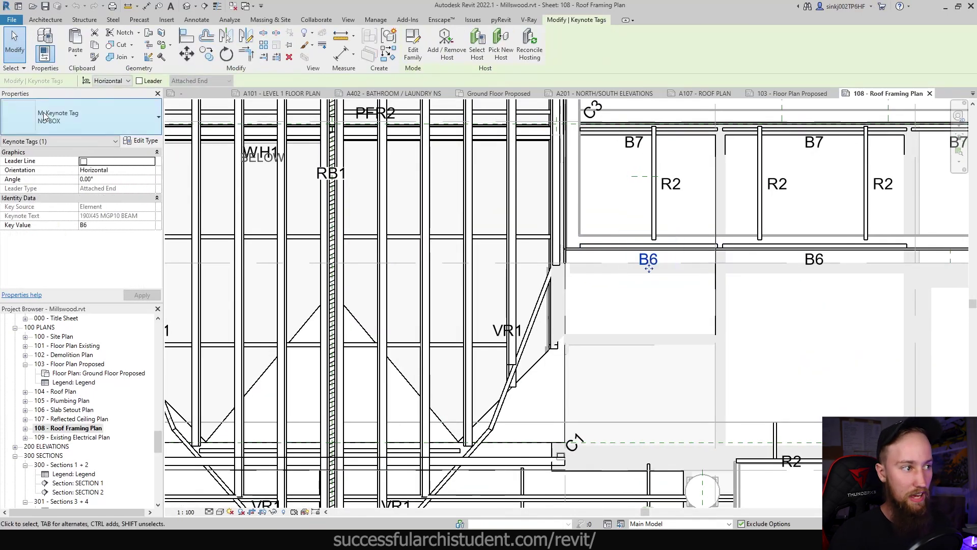
pyautogui.click(62, 117)
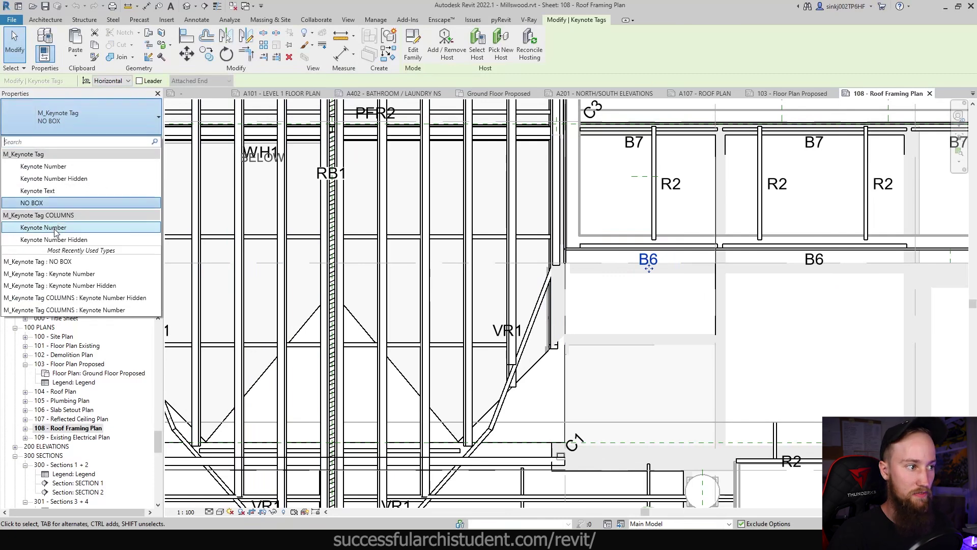
pyautogui.click(45, 190)
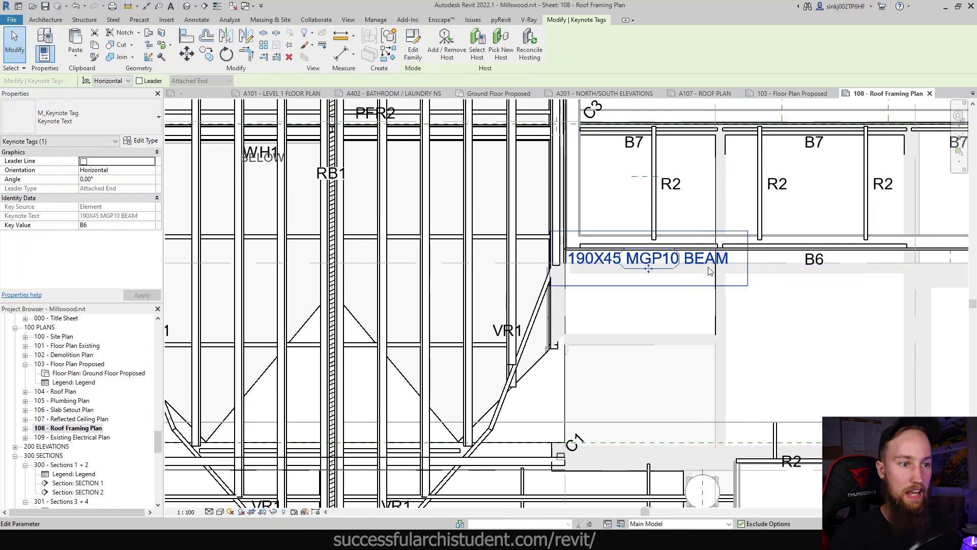
pyautogui.hotkey('ctrl', 'z')
# - Deactivate the roof framing view and examine the sheet's keynote legend of structural members
pyautogui.scroll(-4, 684, 283)
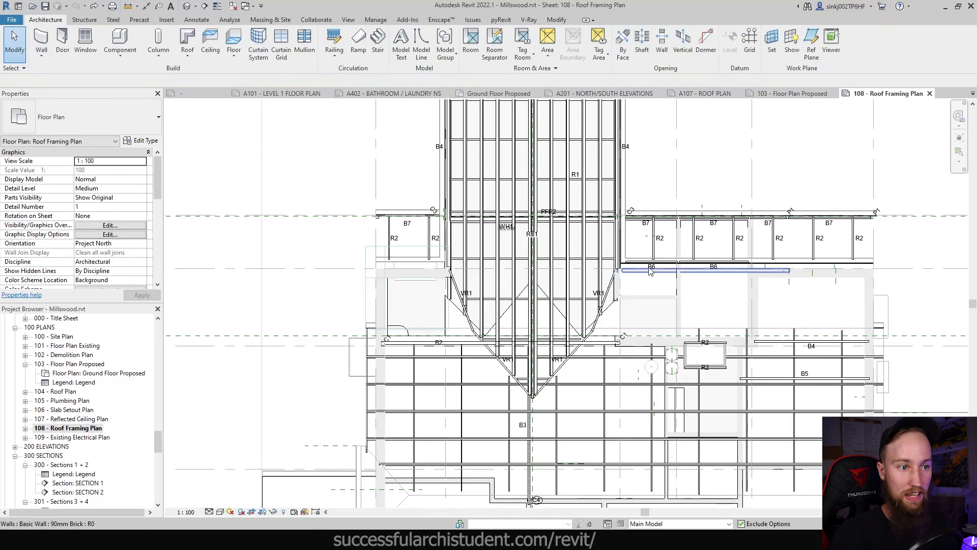
pyautogui.moveTo(697, 270); pyautogui.dragTo(215, 421, button='middle')
pyautogui.scroll(-1, 215, 421)
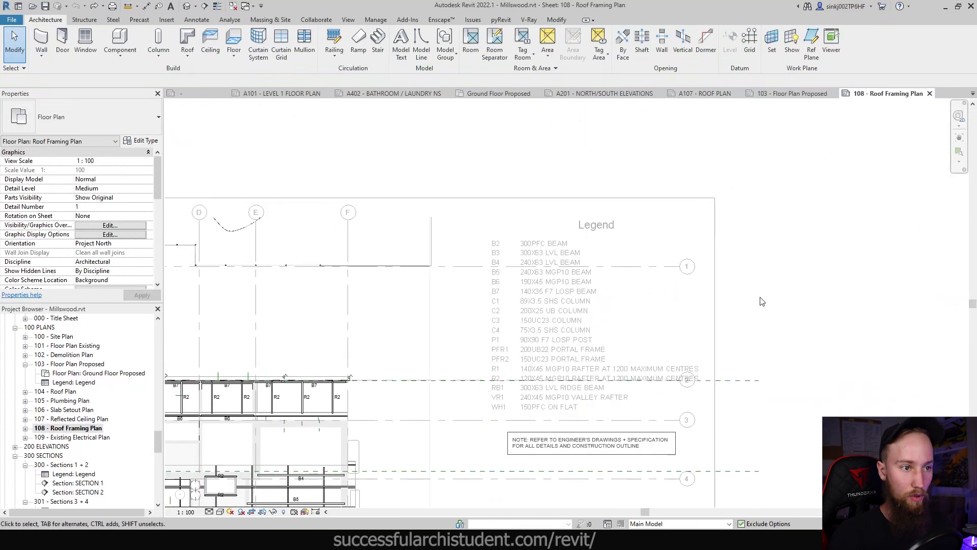
pyautogui.doubleClick(804, 292)
pyautogui.scroll(2, 569, 412)
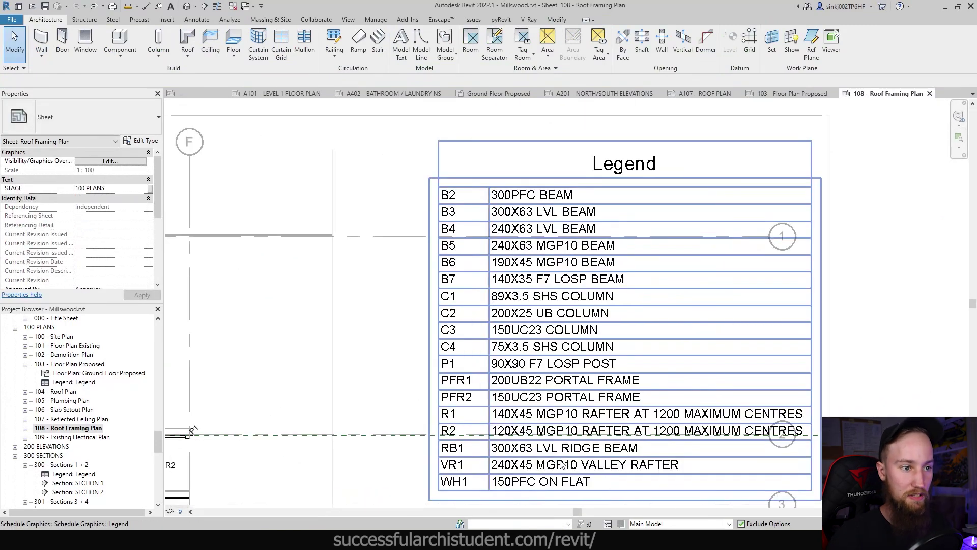
# - Activate the roof framing view and select the 45 beam detail item above the middle B6 tag, beneath the R2 rafters
pyautogui.scroll(-3, 561, 464)
pyautogui.scroll(5, 462, 321)
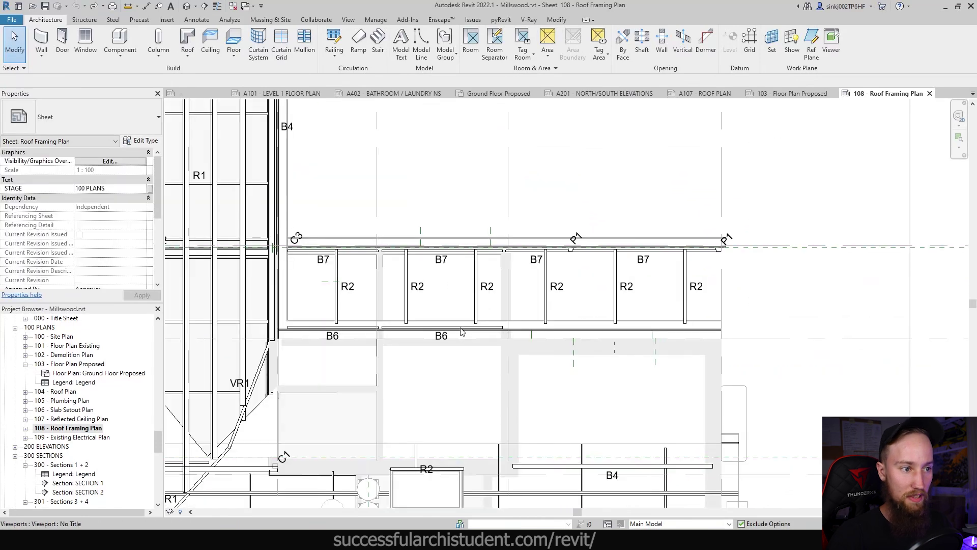
pyautogui.doubleClick(462, 332)
pyautogui.click(461, 328)
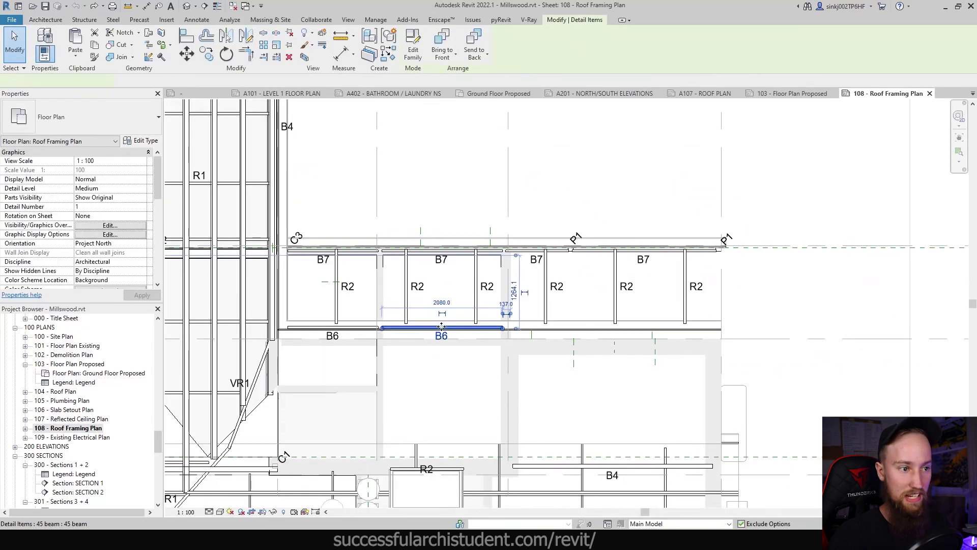
pyautogui.scroll(2, 441, 327)
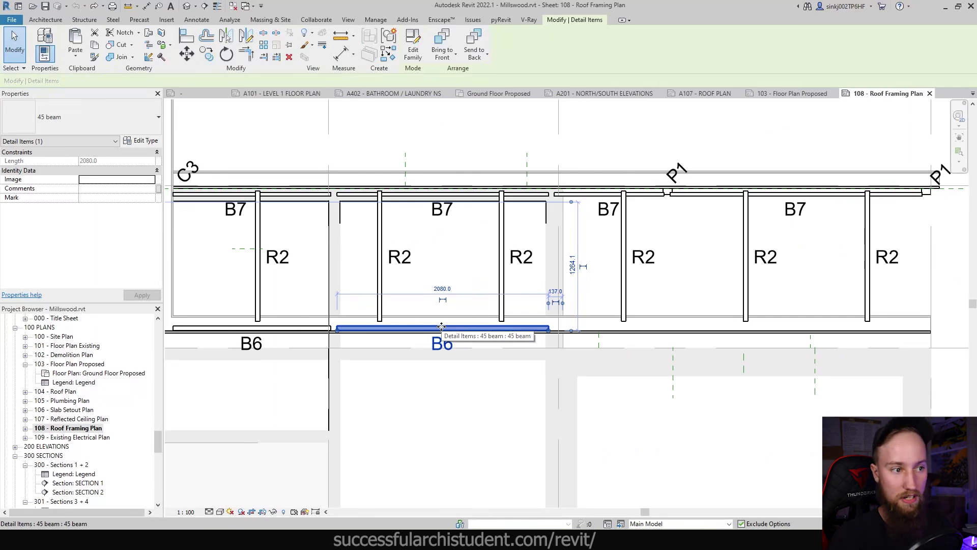
# - Compare the selected B6 beam with its entry in the sheet's keynote legend, and deactivate the roof framing view
pyautogui.scroll(-2, 442, 328)
pyautogui.moveTo(441, 329); pyautogui.dragTo(184, 425, button='middle')
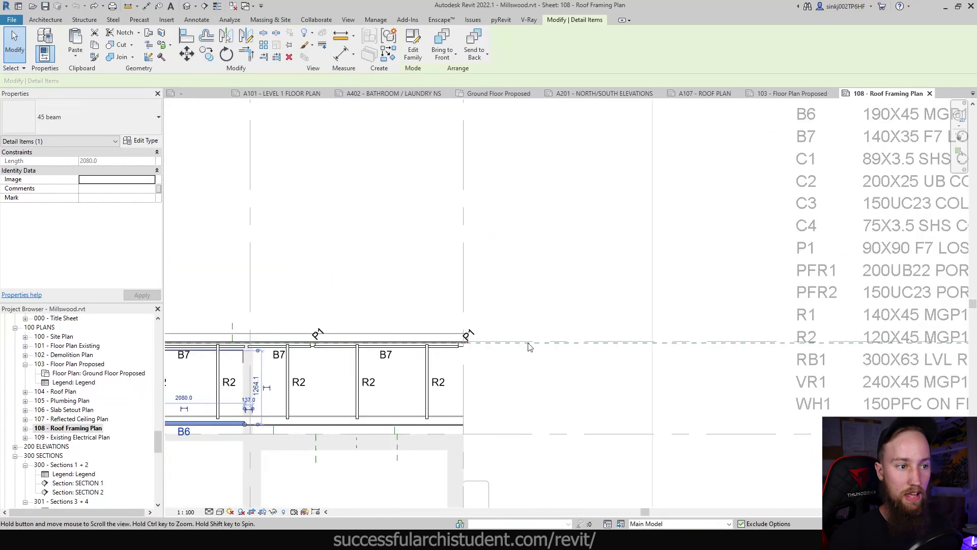
pyautogui.scroll(-1, 615, 346)
pyautogui.moveTo(615, 346); pyautogui.dragTo(373, 421, button='middle')
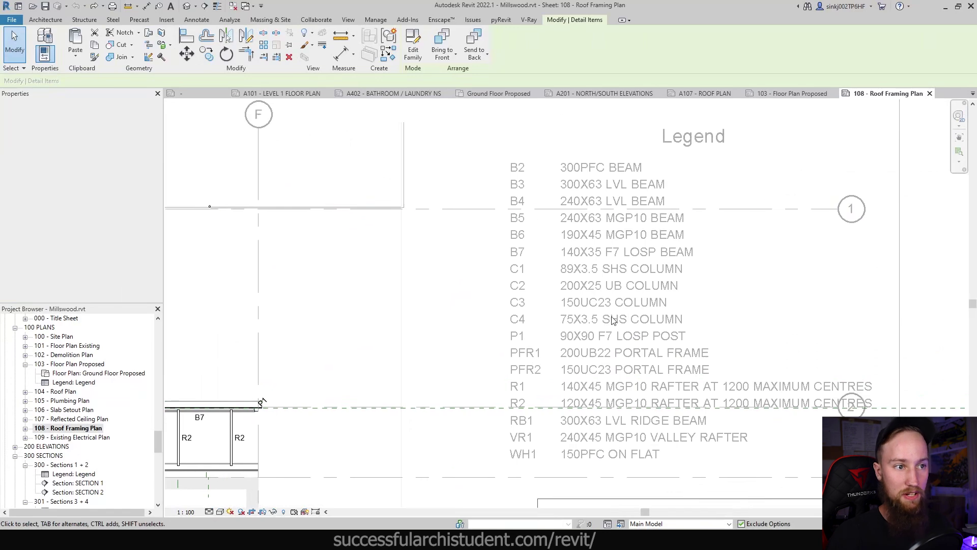
pyautogui.scroll(-2, 612, 320)
pyautogui.doubleClick(858, 306)
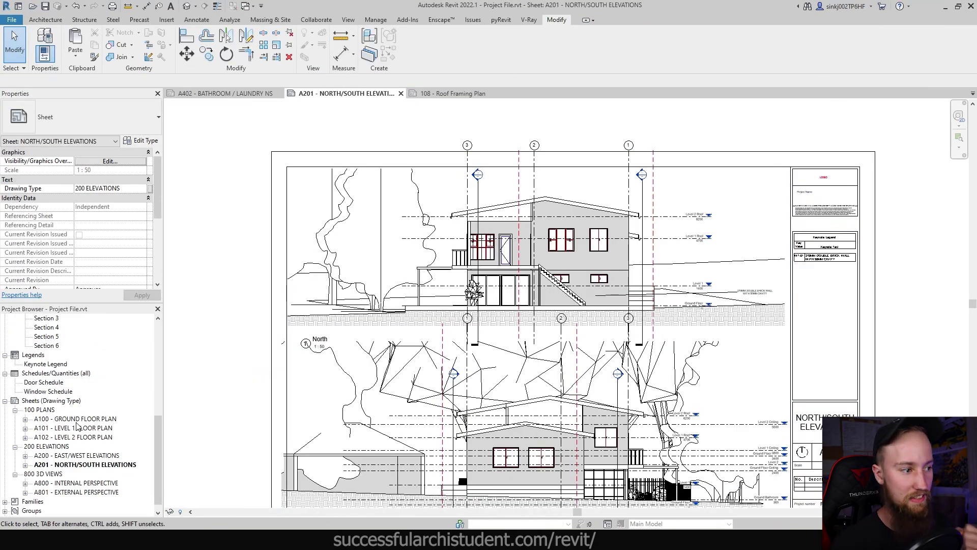
# - Bring up the commands for creating legends and keynote legends for the Legends group of Project File.rvt
pyautogui.click(34, 355)
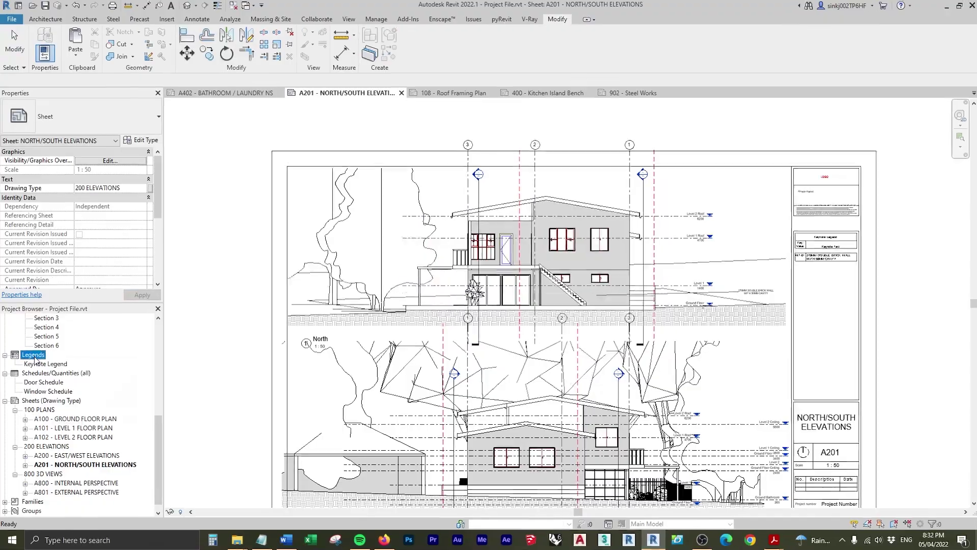
pyautogui.rightClick(34, 355)
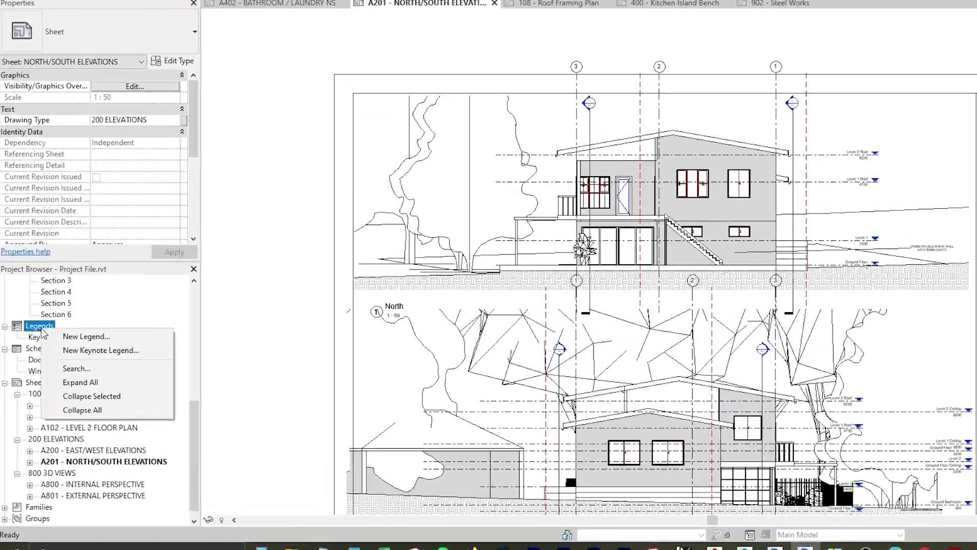